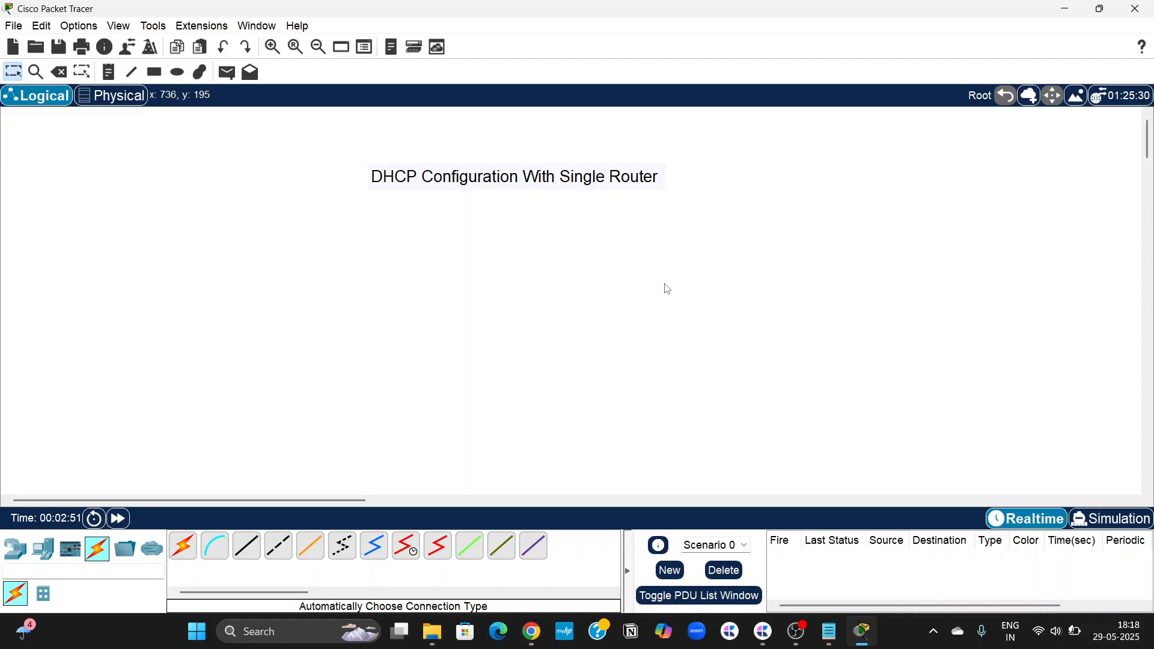
# Step: Switch to the "What is DHCP ?" notes document, read through its explanation of DHCP, and return to Cisco Packet Tracer
pyautogui.click(763, 632)
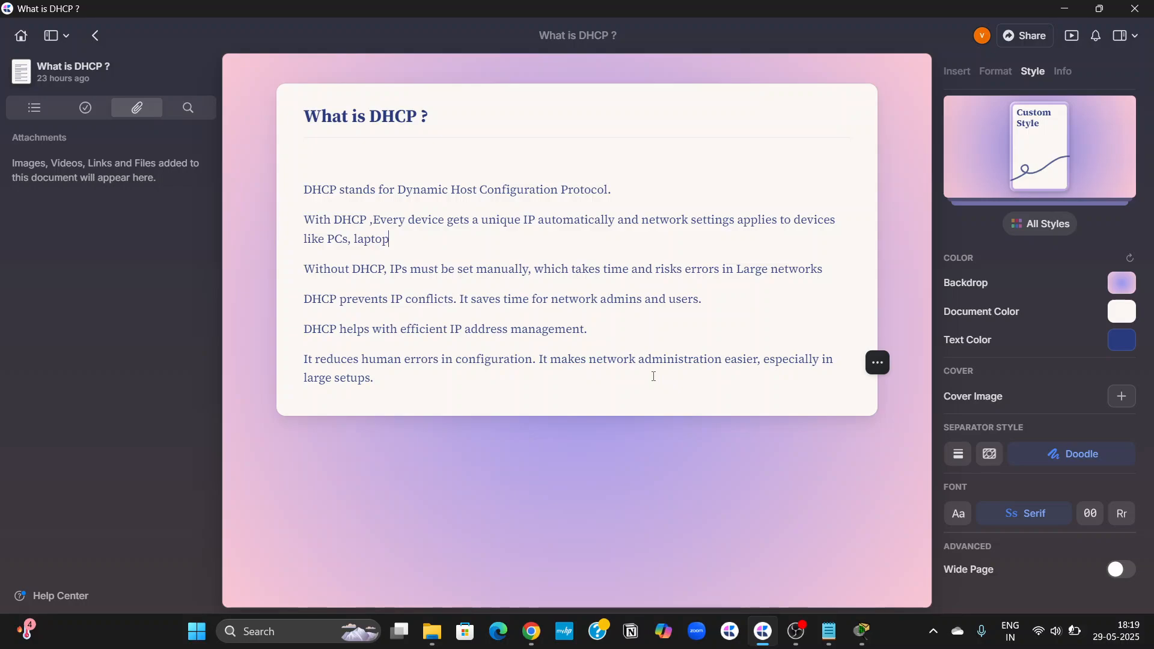
pyautogui.click(863, 631)
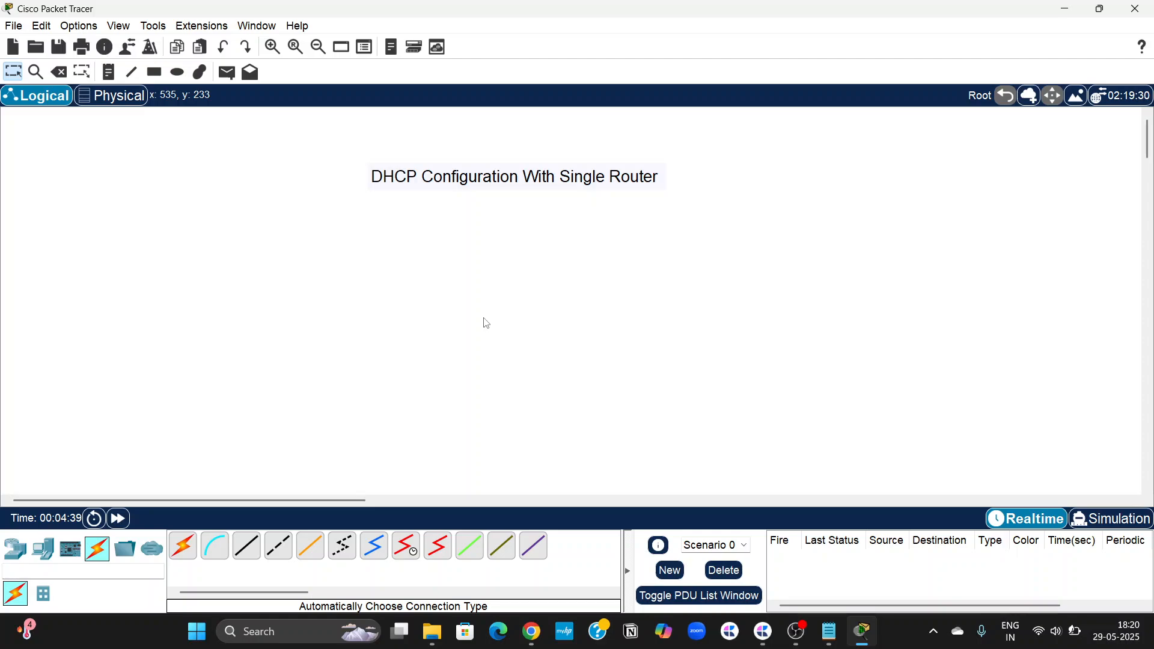
# Step: Place three 2960 switches side by side in a row below the workspace title
pyautogui.click(319, 48)
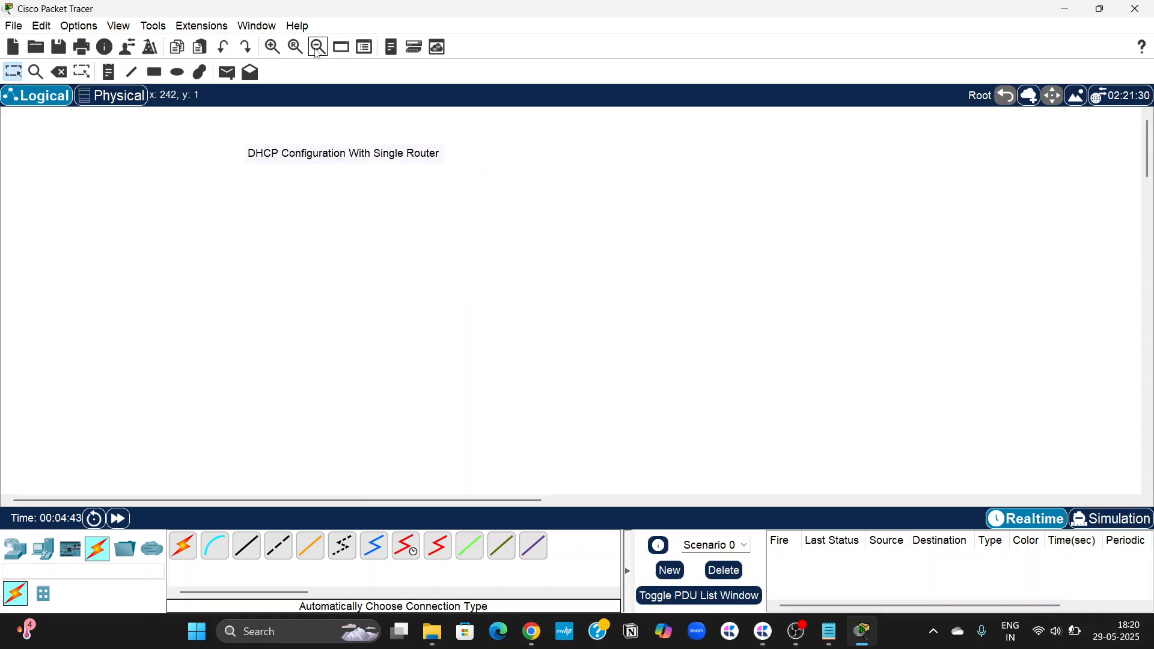
pyautogui.click(18, 550)
pyautogui.click(42, 597)
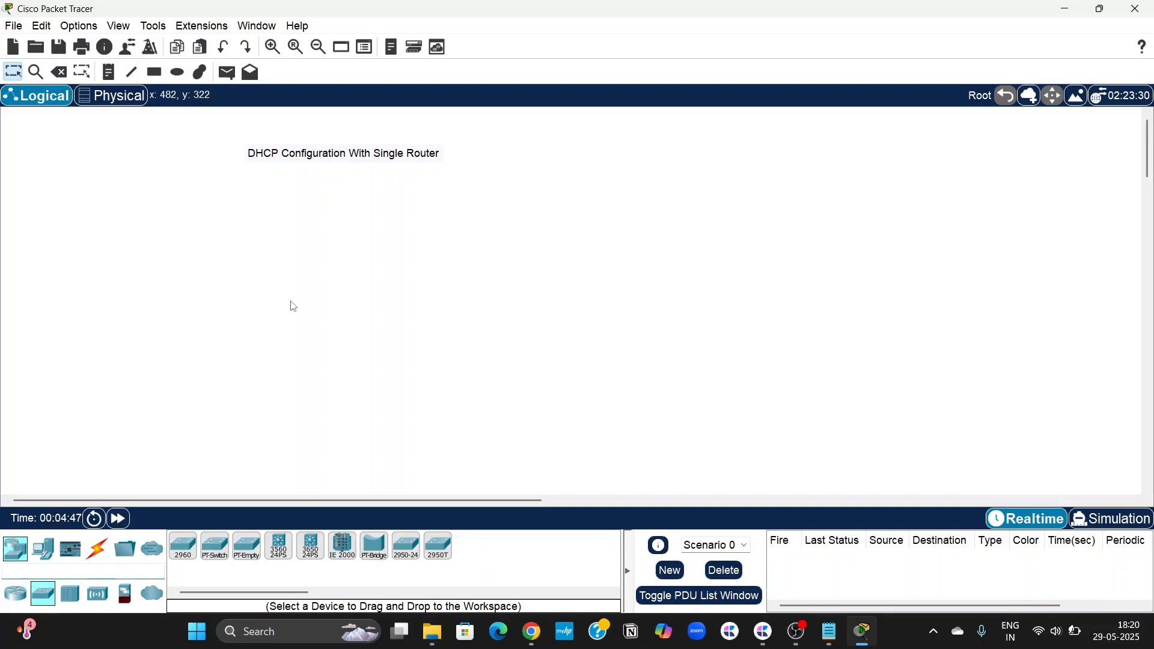
pyautogui.click(194, 549)
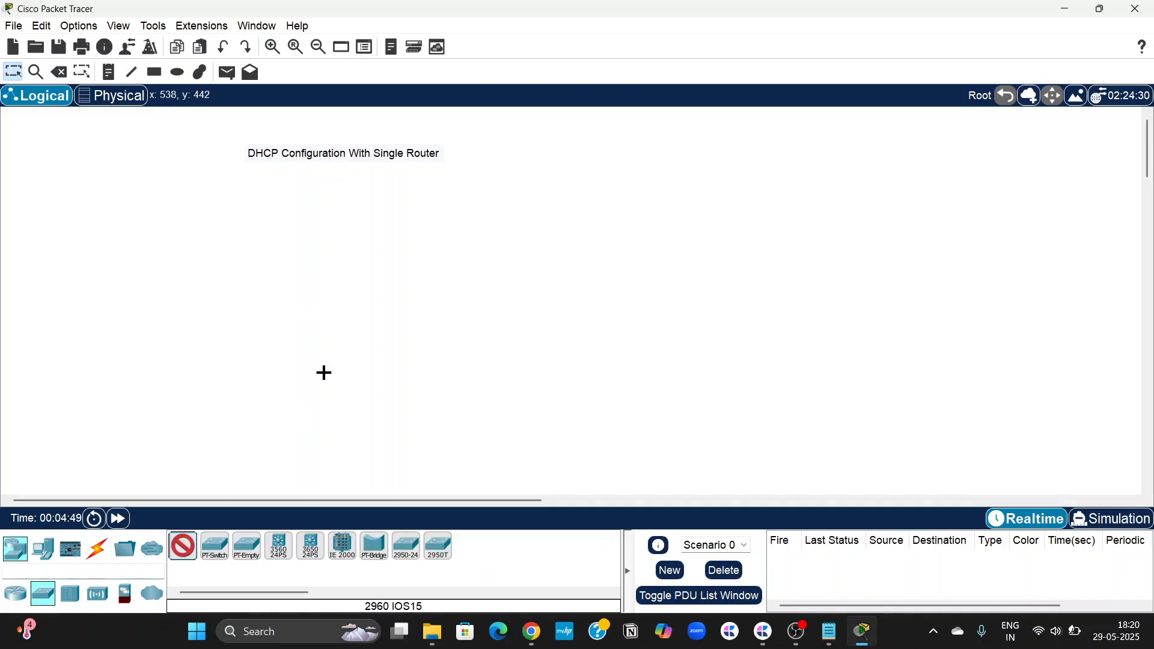
pyautogui.click(393, 245)
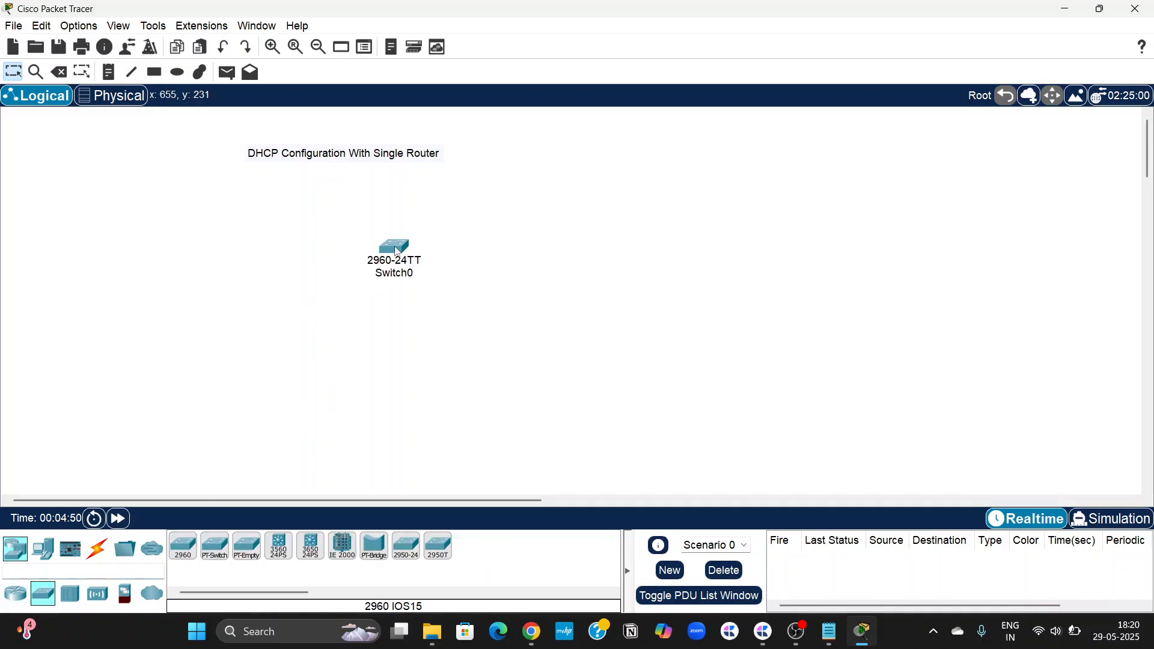
pyautogui.click(186, 544)
pyautogui.click(498, 255)
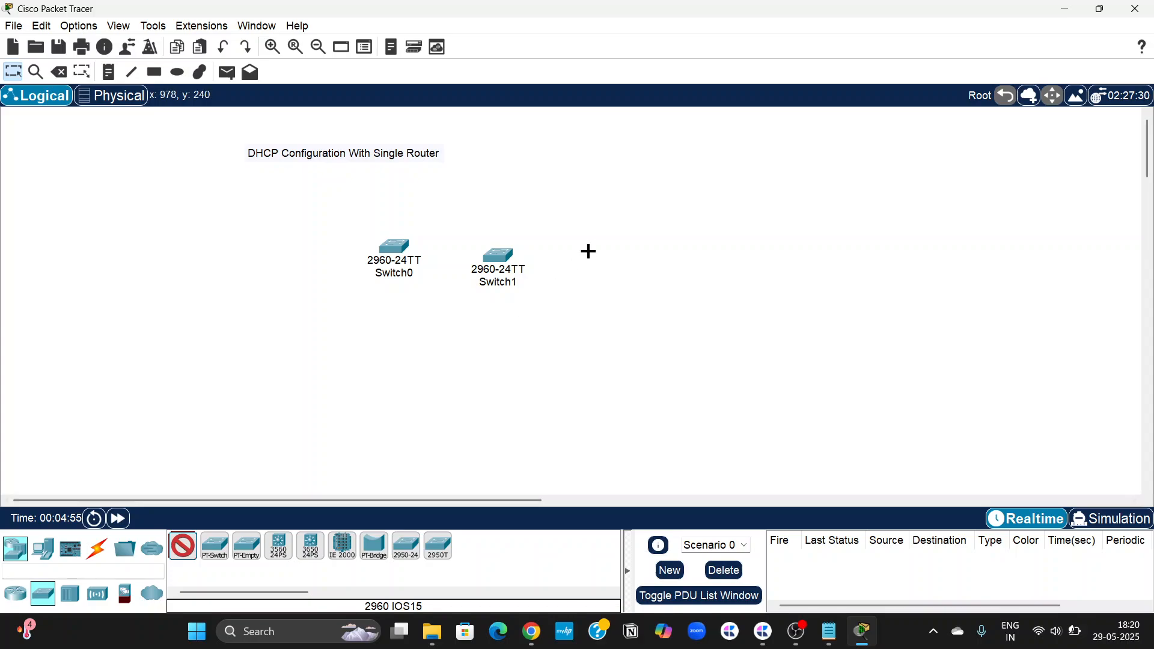
pyautogui.click(588, 251)
# Step: Place three PCs below the switches, two under the first switch and one under the second
pyautogui.click(43, 549)
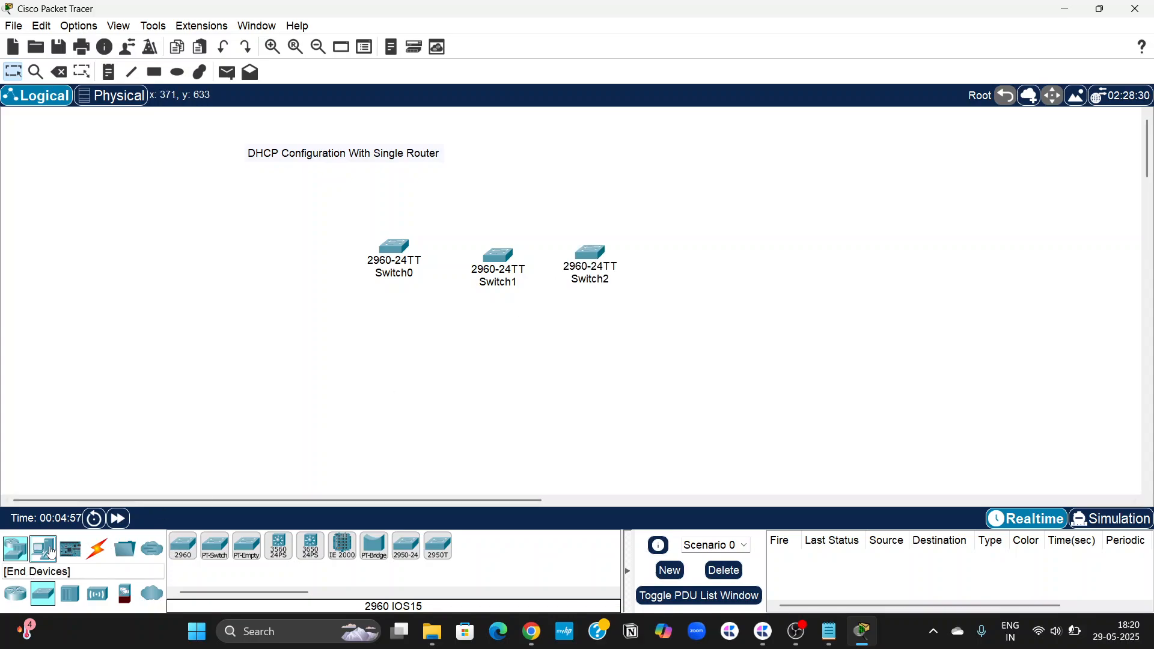
pyautogui.click(184, 548)
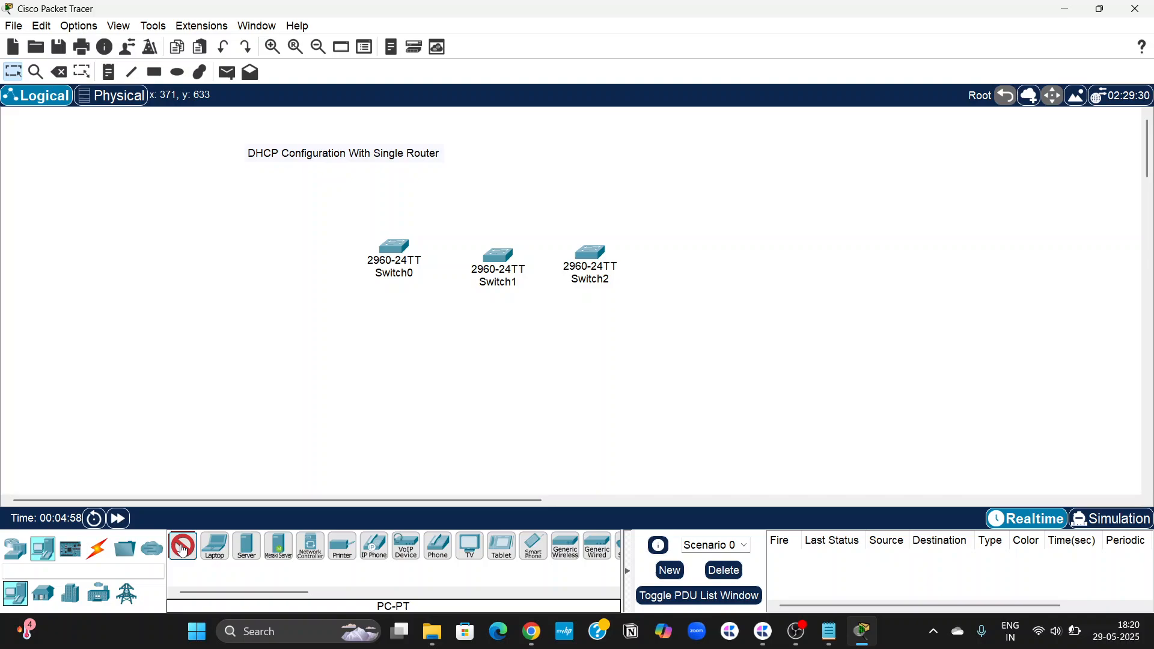
pyautogui.click(255, 374)
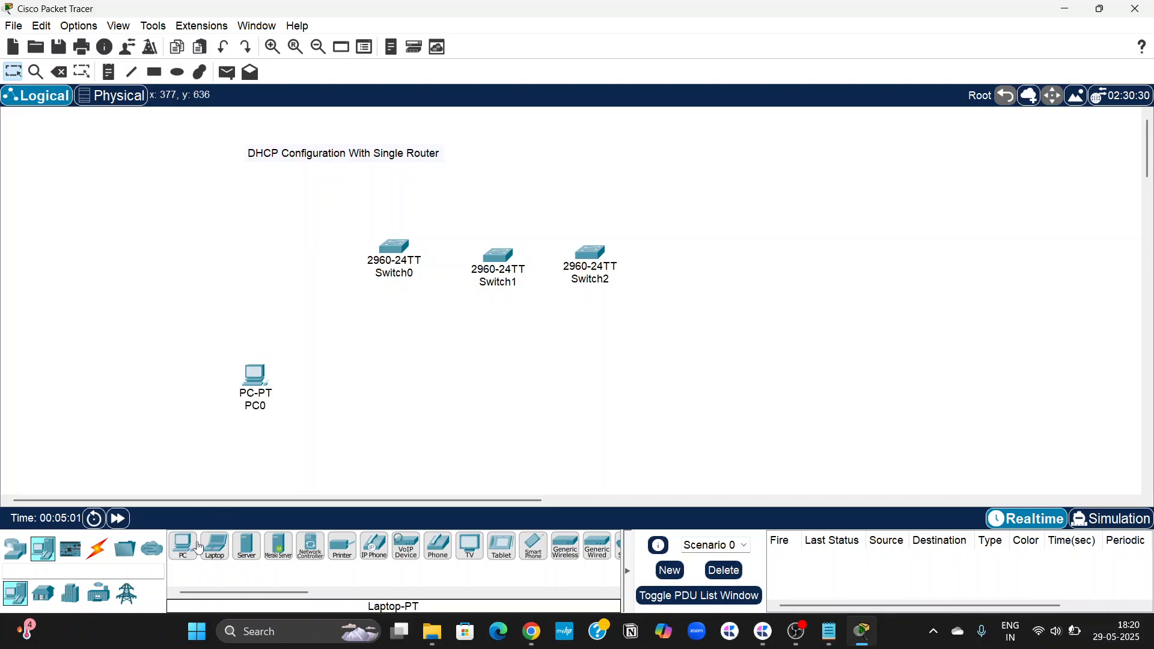
pyautogui.click(184, 547)
pyautogui.click(329, 374)
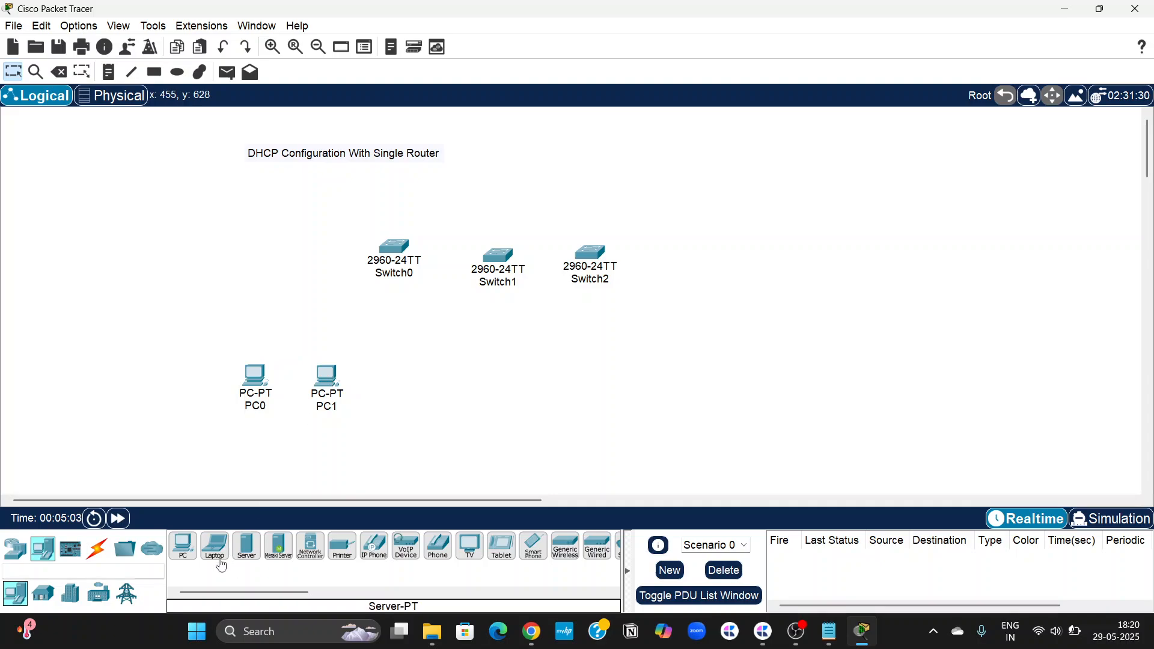
pyautogui.click(183, 547)
pyautogui.click(470, 360)
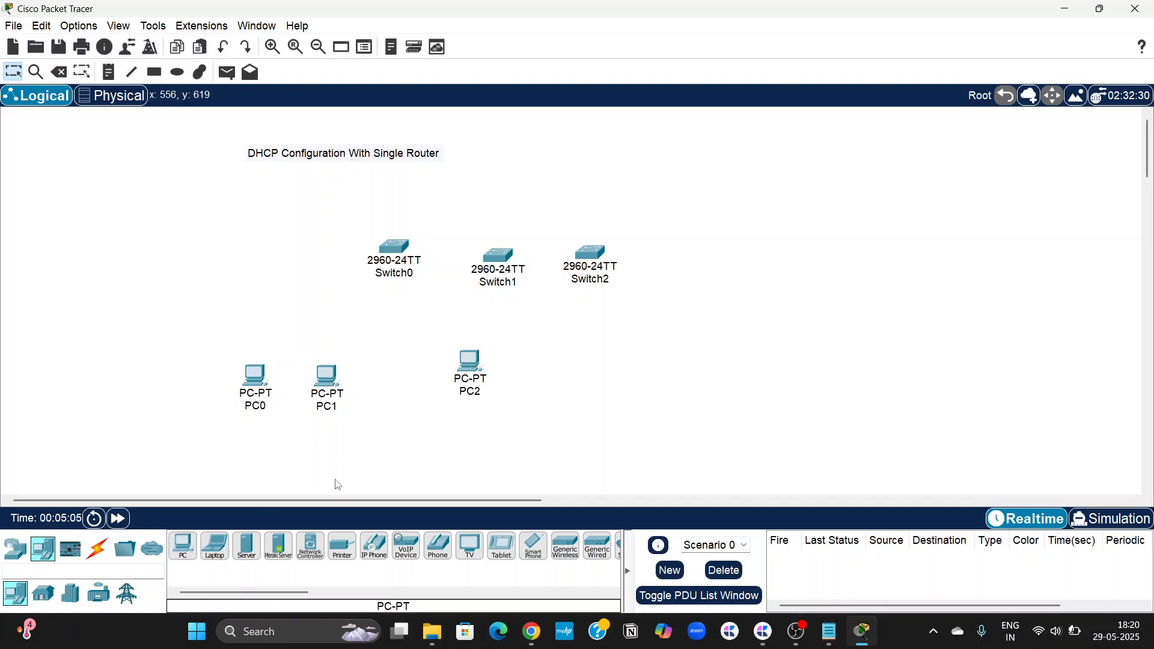
# Step: Add two laptops to the row of PCs, one beside PC2 and one below the third switch
pyautogui.click(215, 547)
pyautogui.click(445, 441)
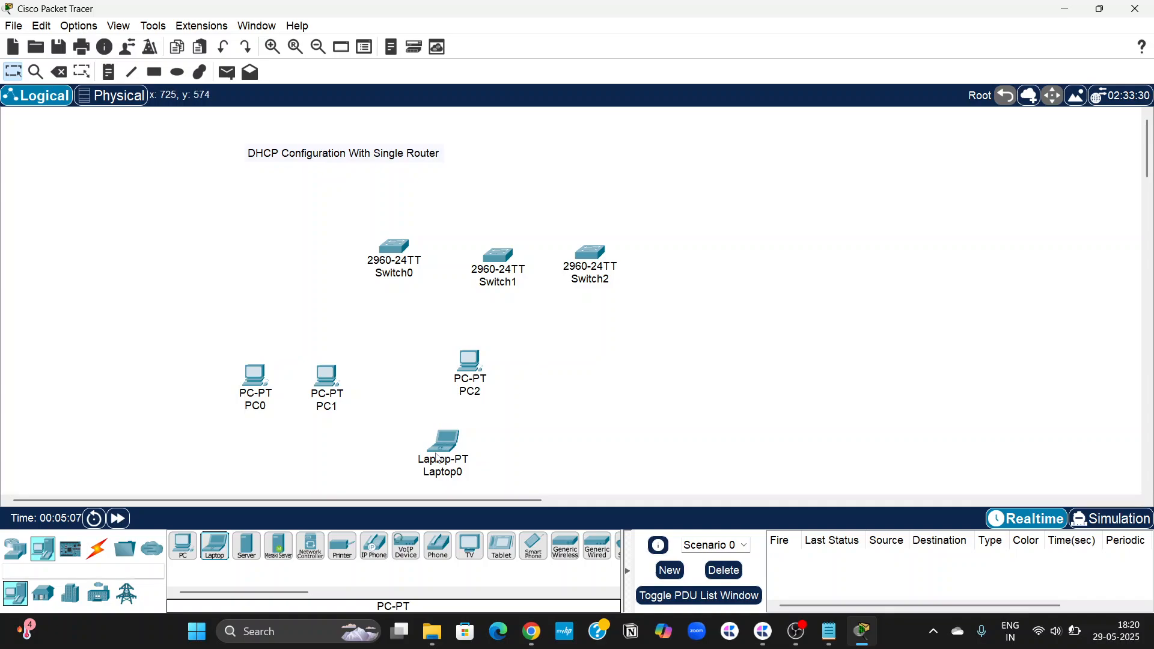
pyautogui.moveTo(445, 442); pyautogui.dragTo(533, 364)
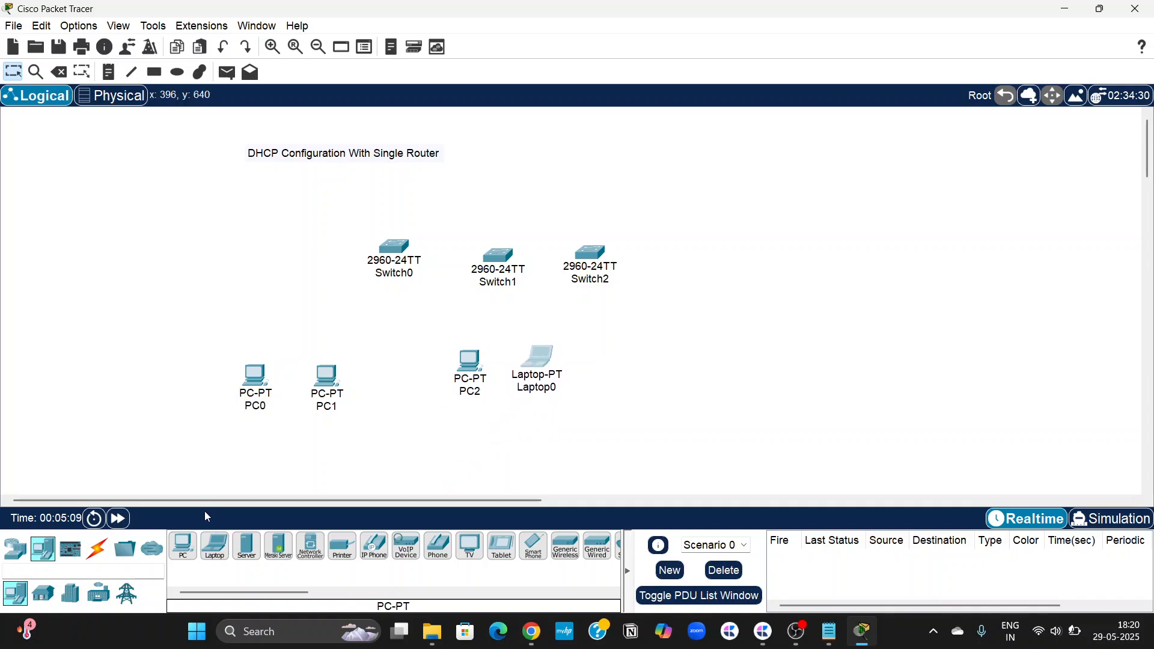
pyautogui.moveTo(214, 547); pyautogui.dragTo(638, 373)
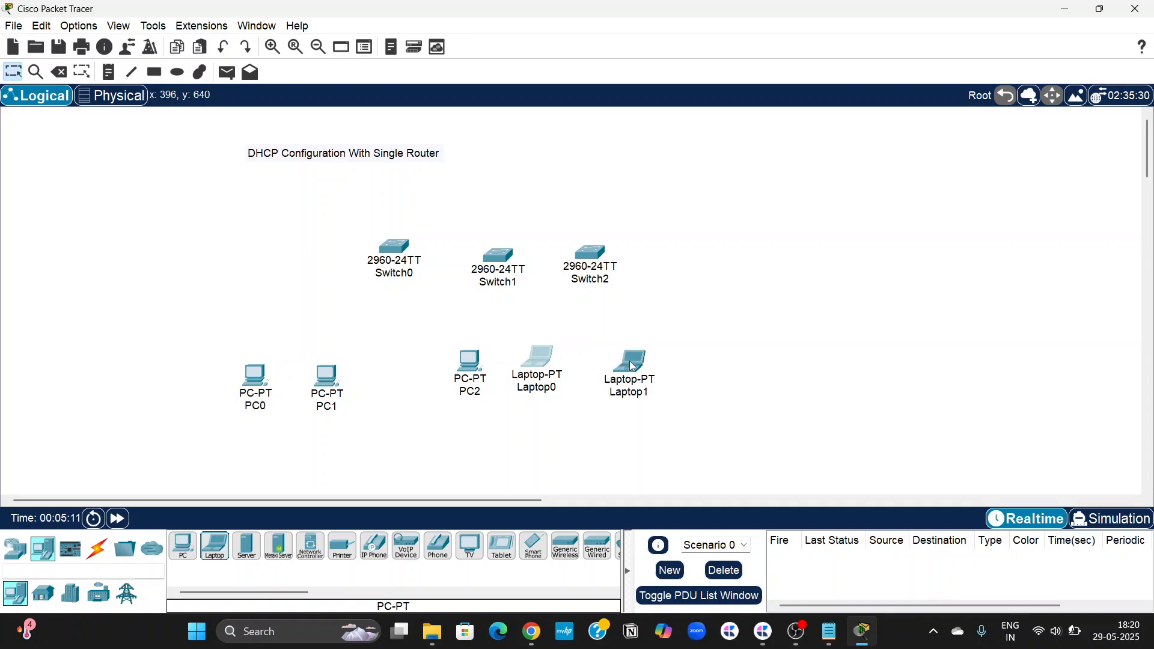
# Step: Add a server beside Laptop1 and place a 4331 router above the middle switch
pyautogui.moveTo(246, 547); pyautogui.dragTo(553, 431)
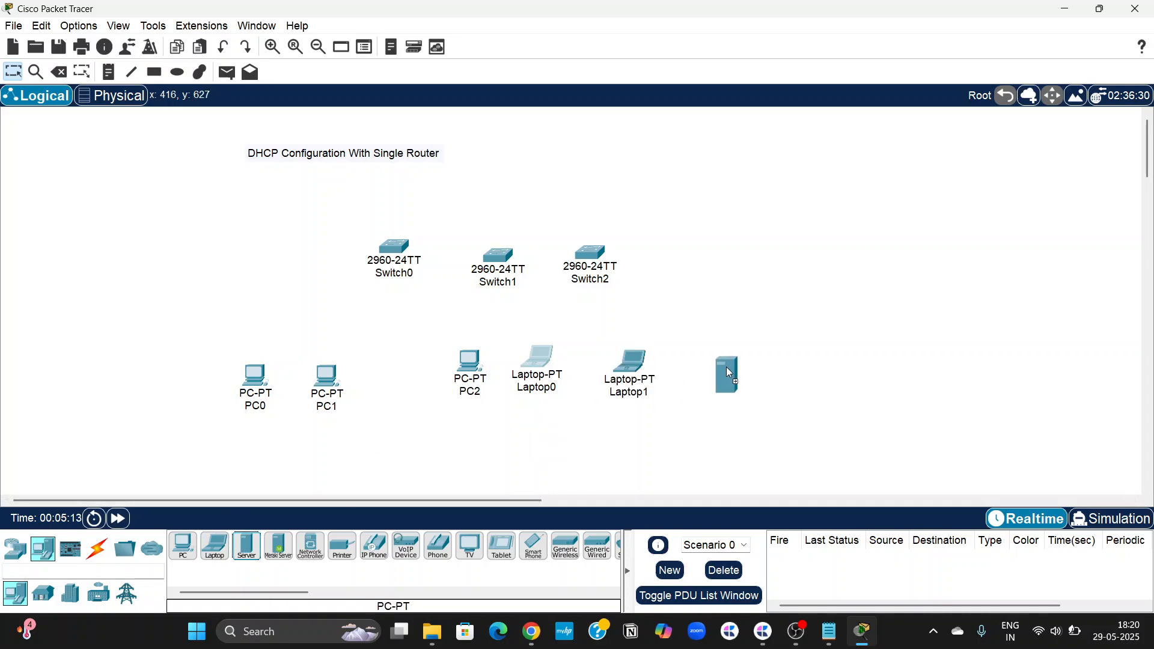
pyautogui.moveTo(718, 363); pyautogui.dragTo(715, 362)
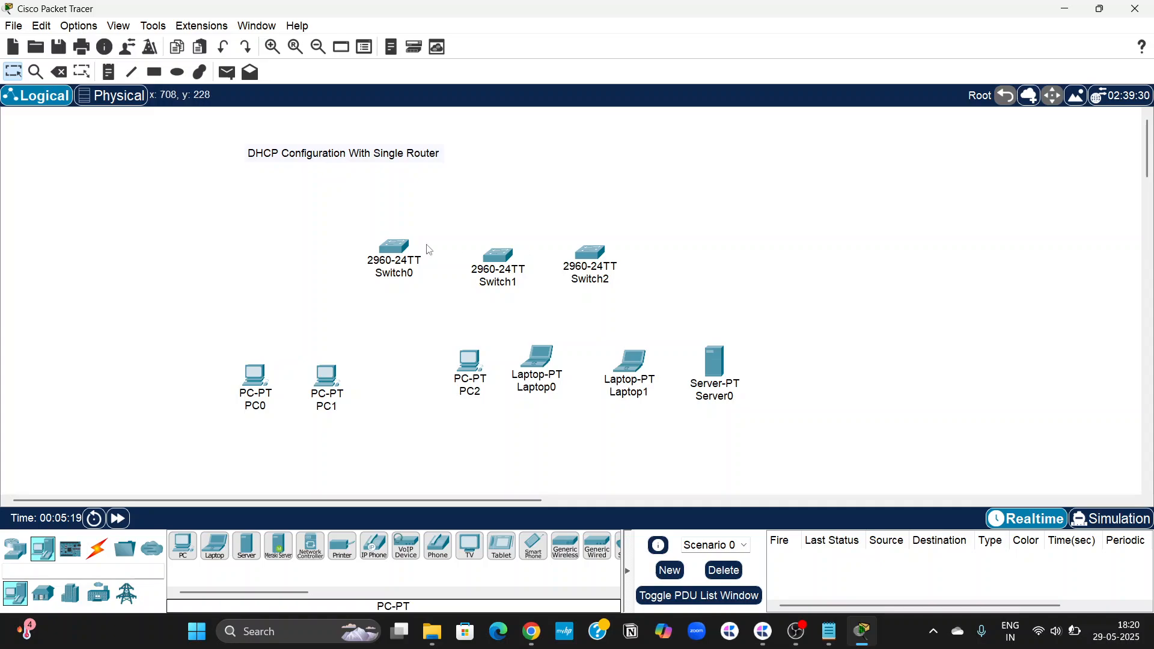
pyautogui.click(30, 550)
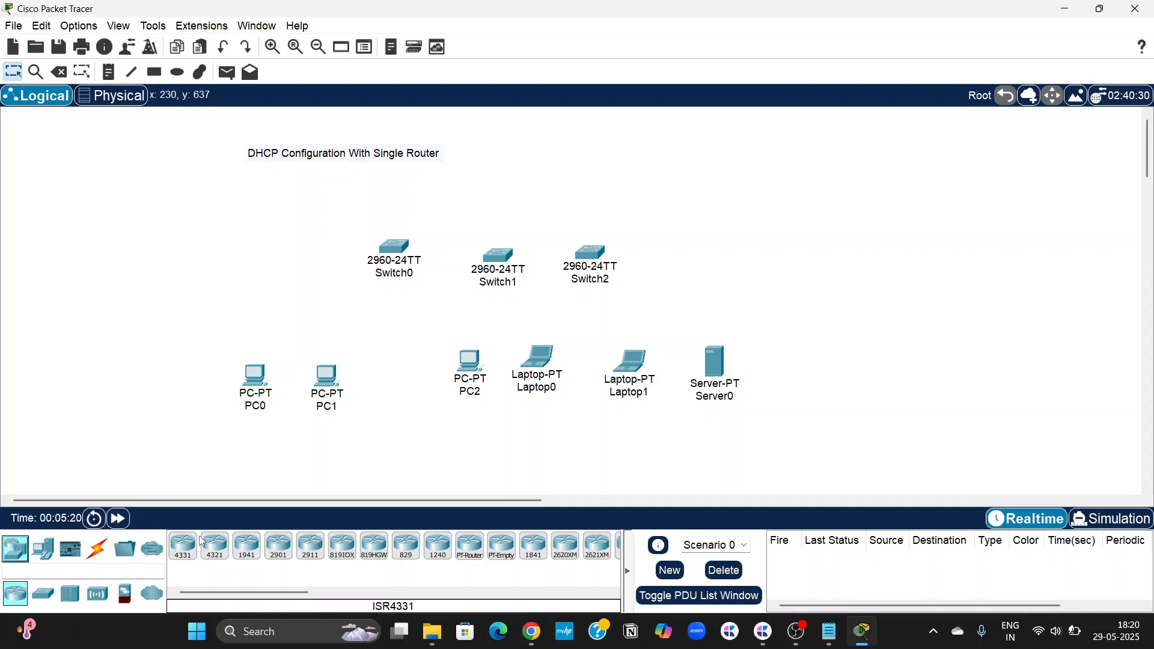
pyautogui.moveTo(194, 549); pyautogui.dragTo(512, 159)
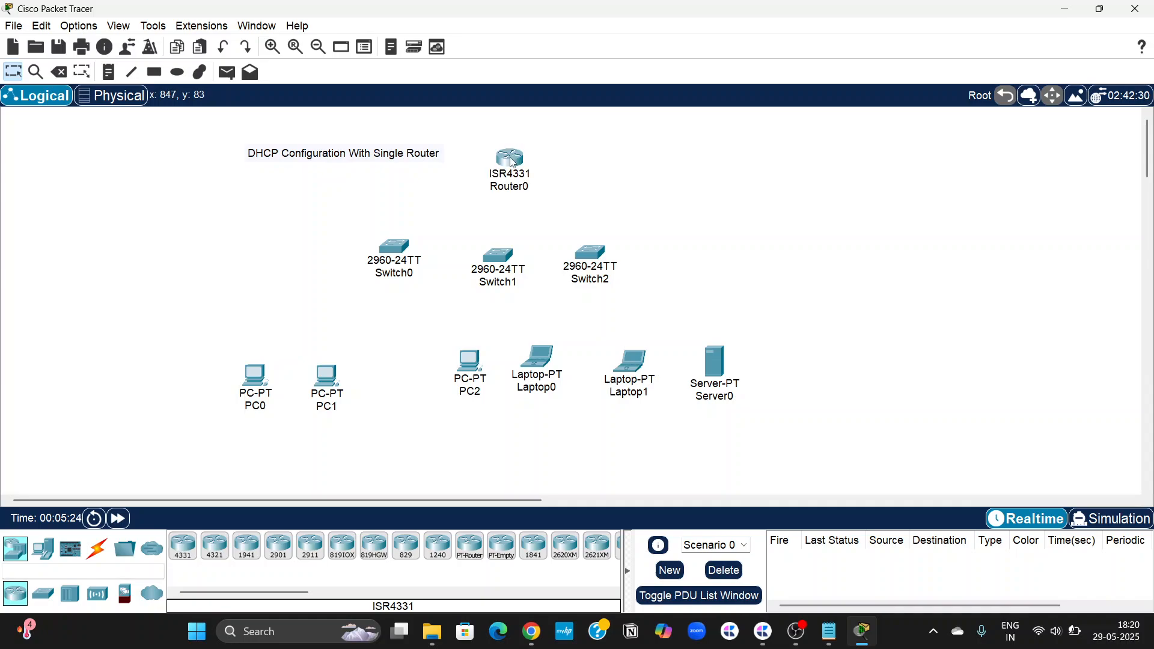
# Step: Connect PC0 and PC1 to Switch0 using the automatically chosen connection type
pyautogui.click(106, 549)
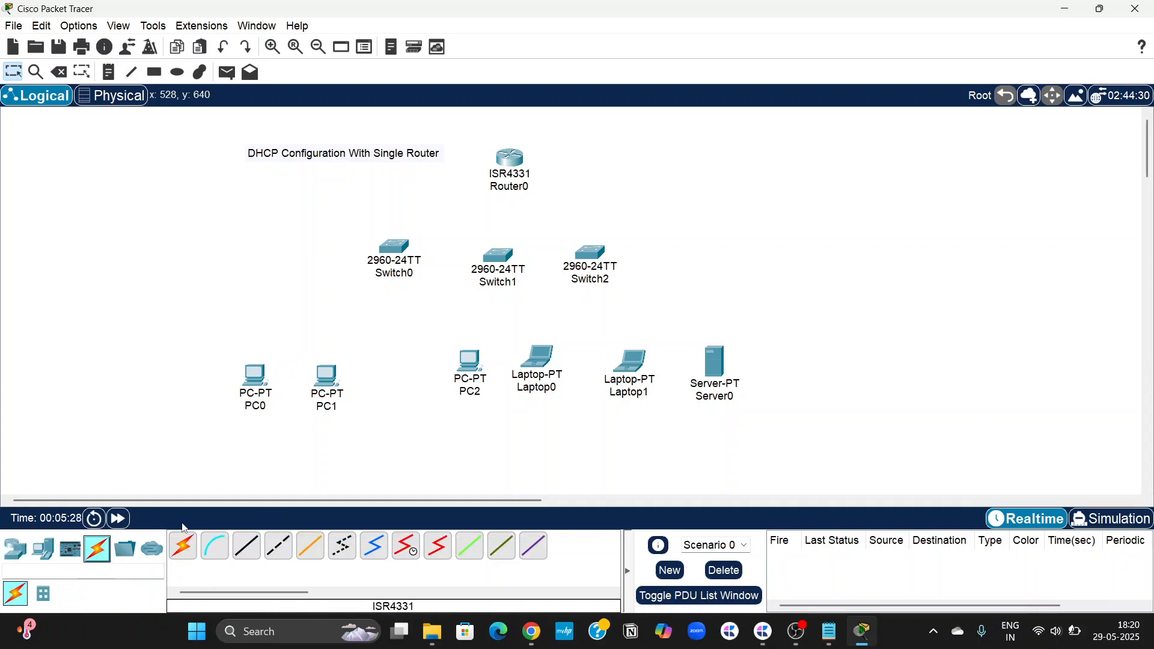
pyautogui.click(187, 556)
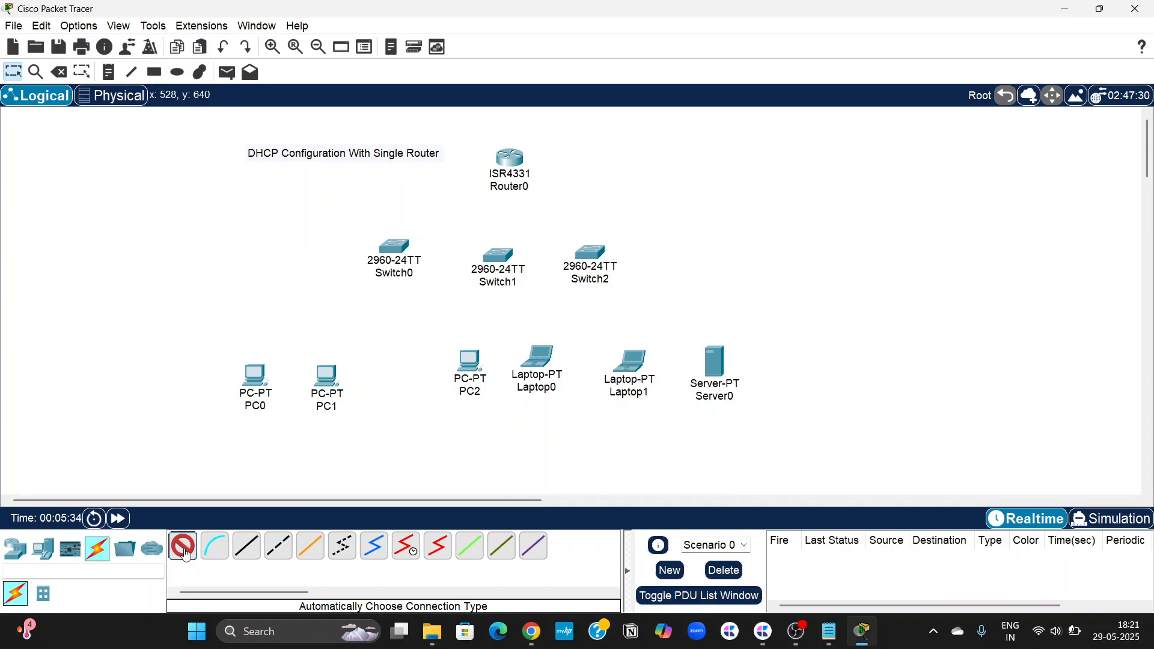
pyautogui.click(254, 371)
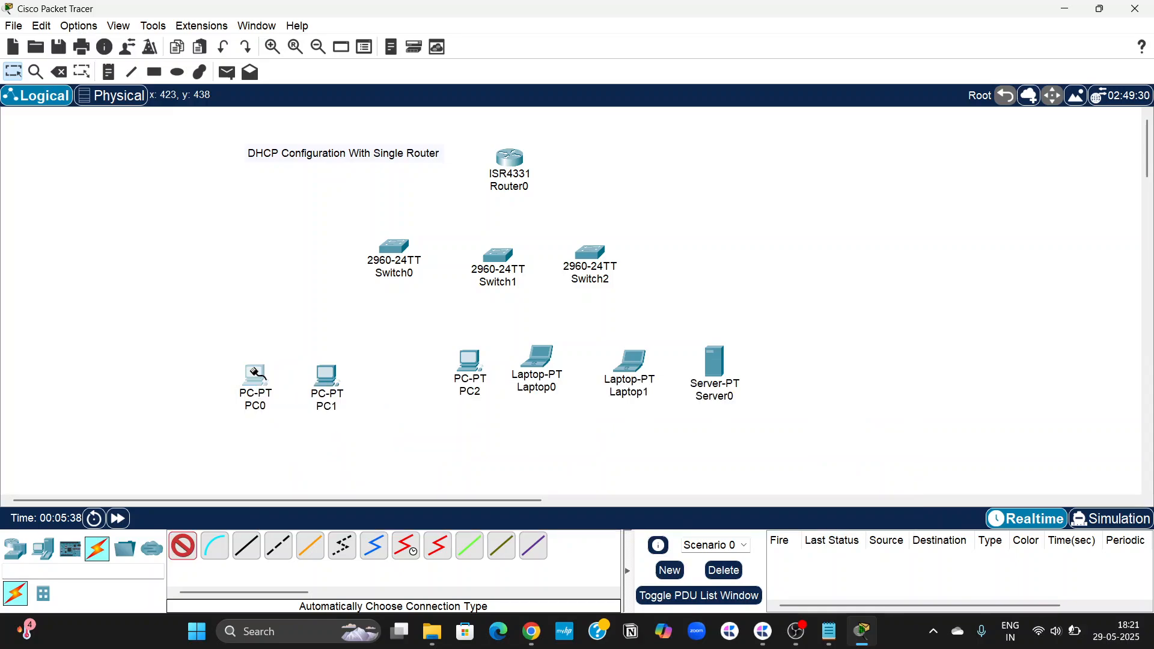
pyautogui.click(400, 253)
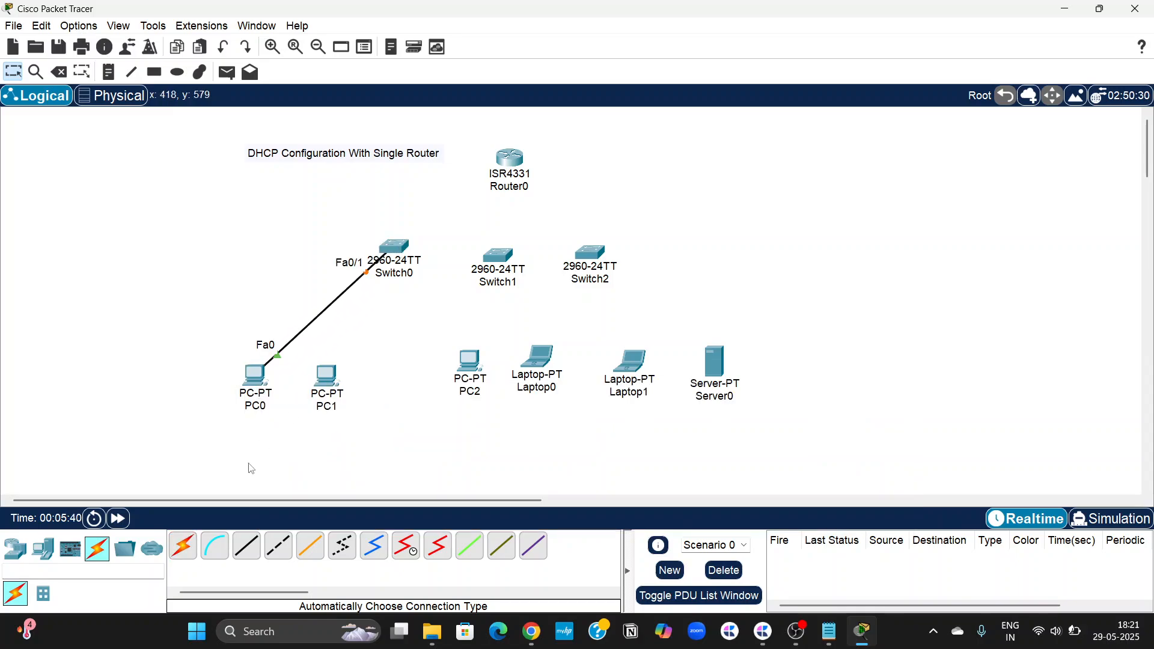
pyautogui.click(183, 546)
pyautogui.click(330, 378)
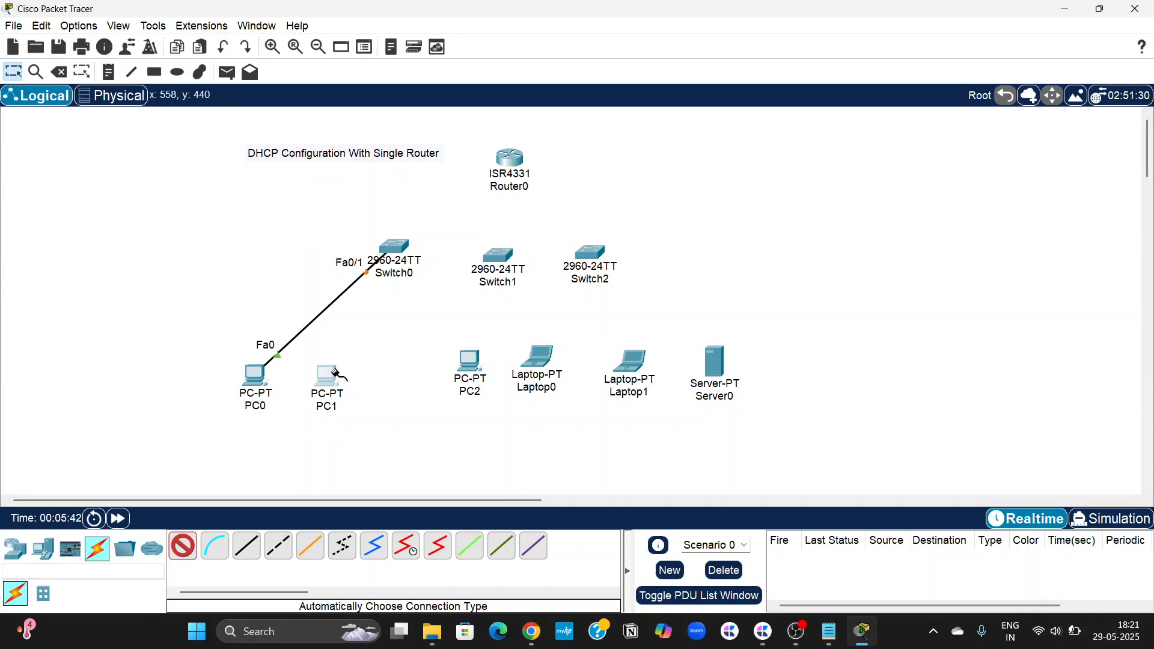
pyautogui.click(394, 249)
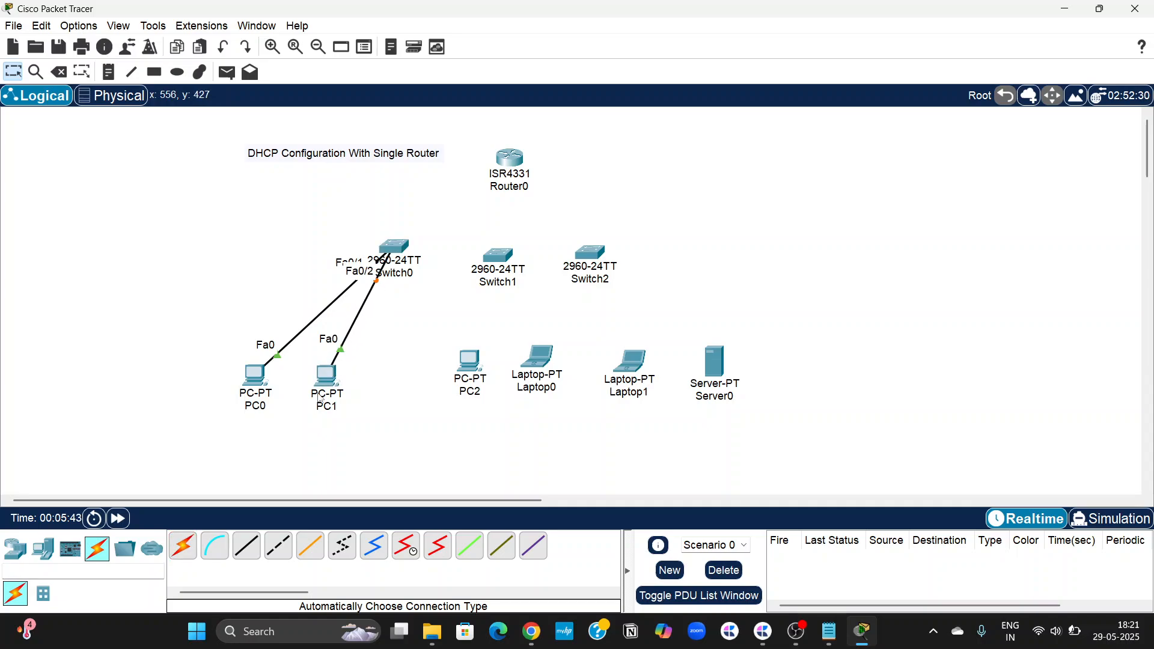
# Step: Connect PC2 and Laptop0 to Switch1 using the automatically chosen connection type
pyautogui.click(186, 549)
pyautogui.click(476, 367)
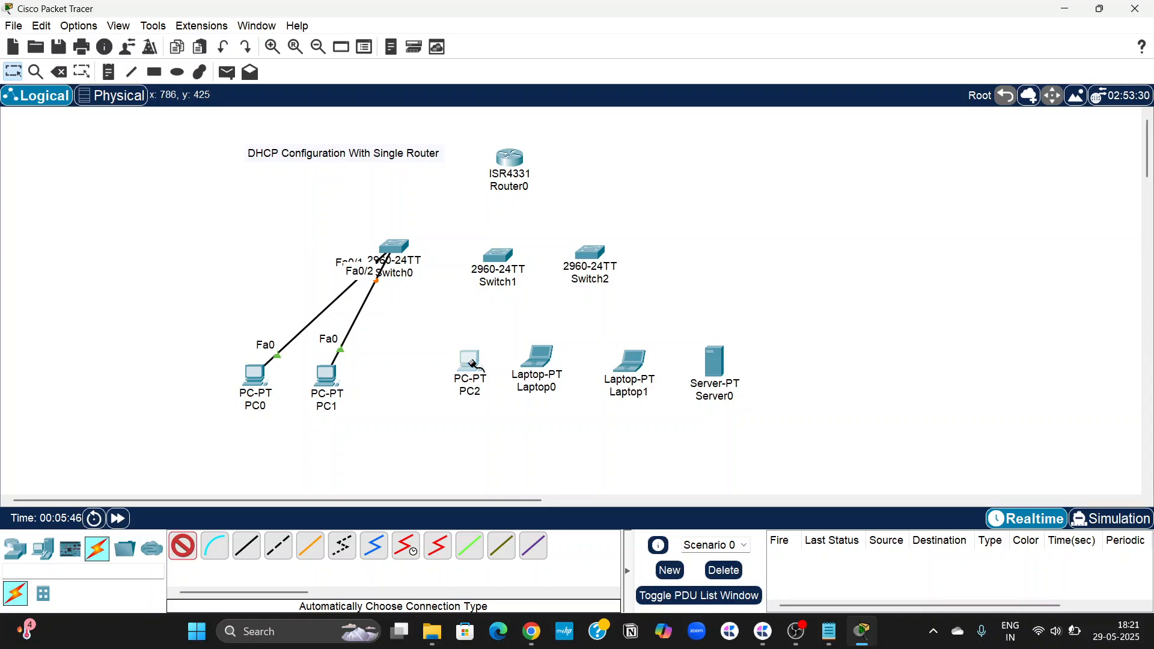
pyautogui.click(498, 256)
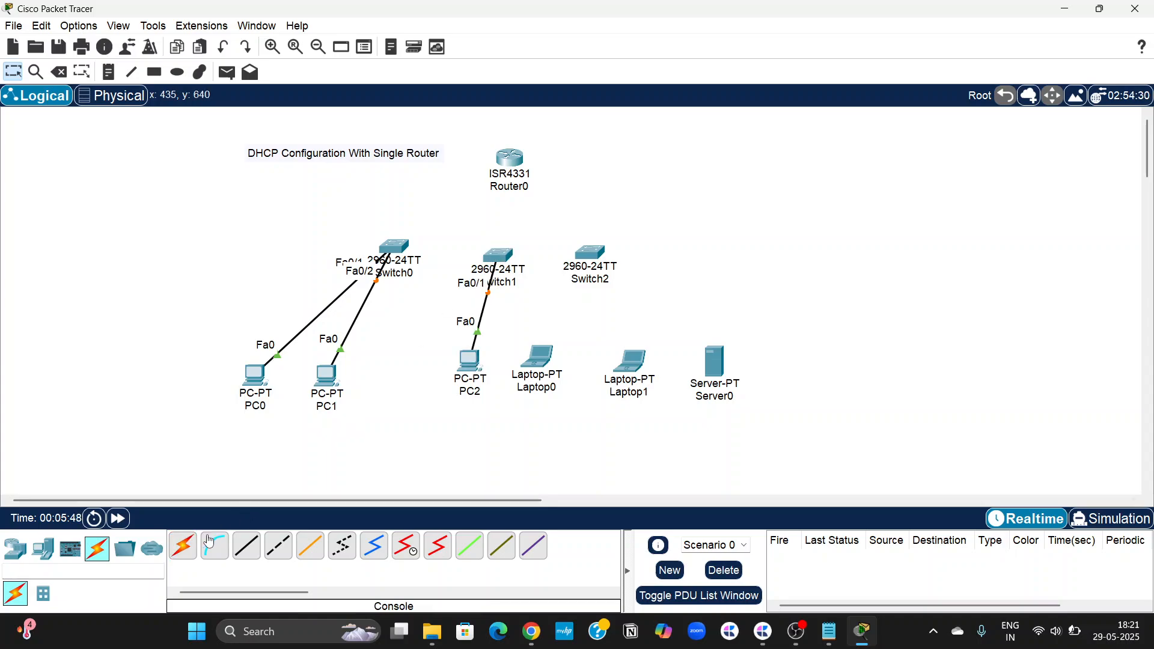
pyautogui.click(183, 548)
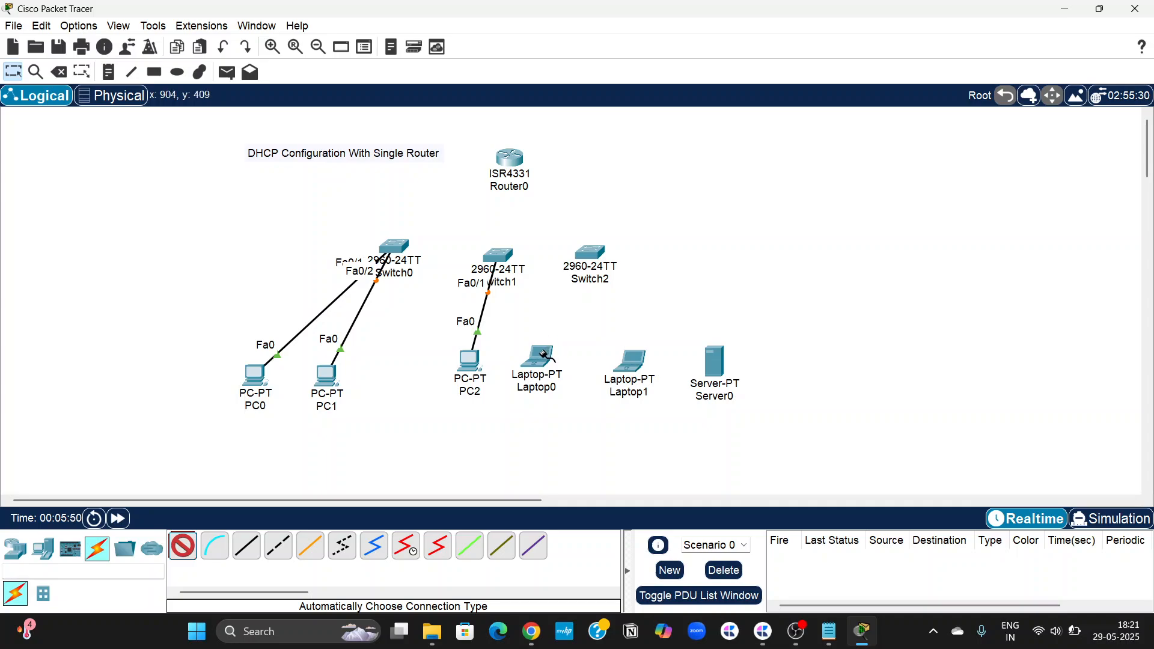
pyautogui.click(540, 354)
pyautogui.click(503, 258)
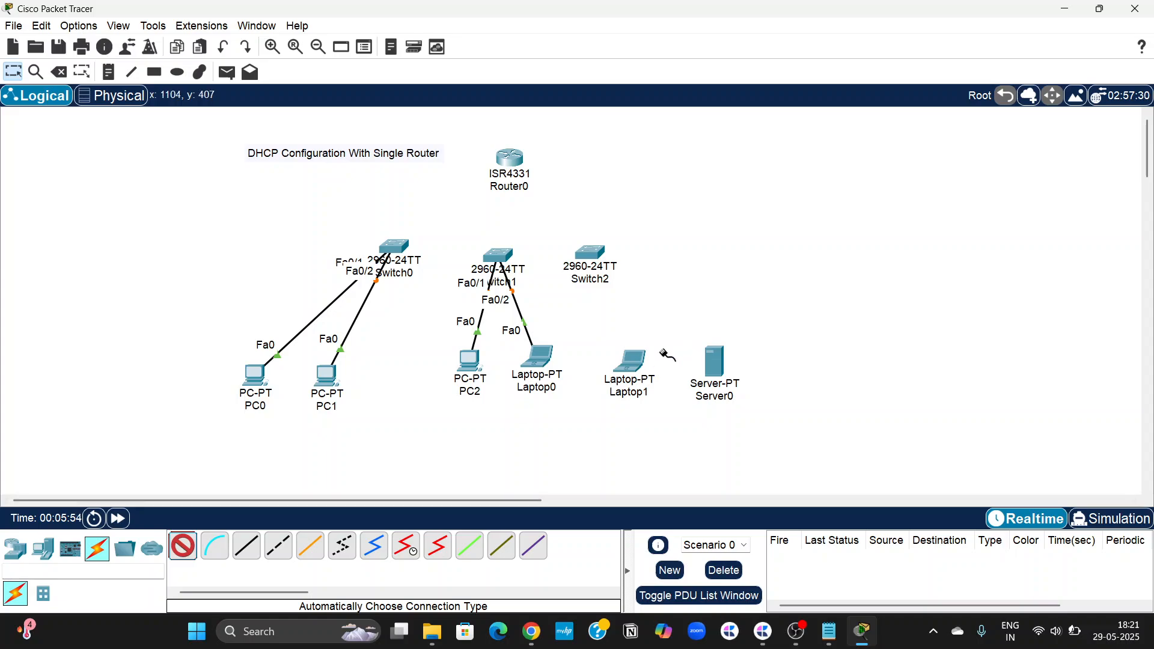
# Step: Connect Laptop1 and Server0 to Switch2 using the automatically chosen connection type
pyautogui.click(630, 359)
pyautogui.click(592, 251)
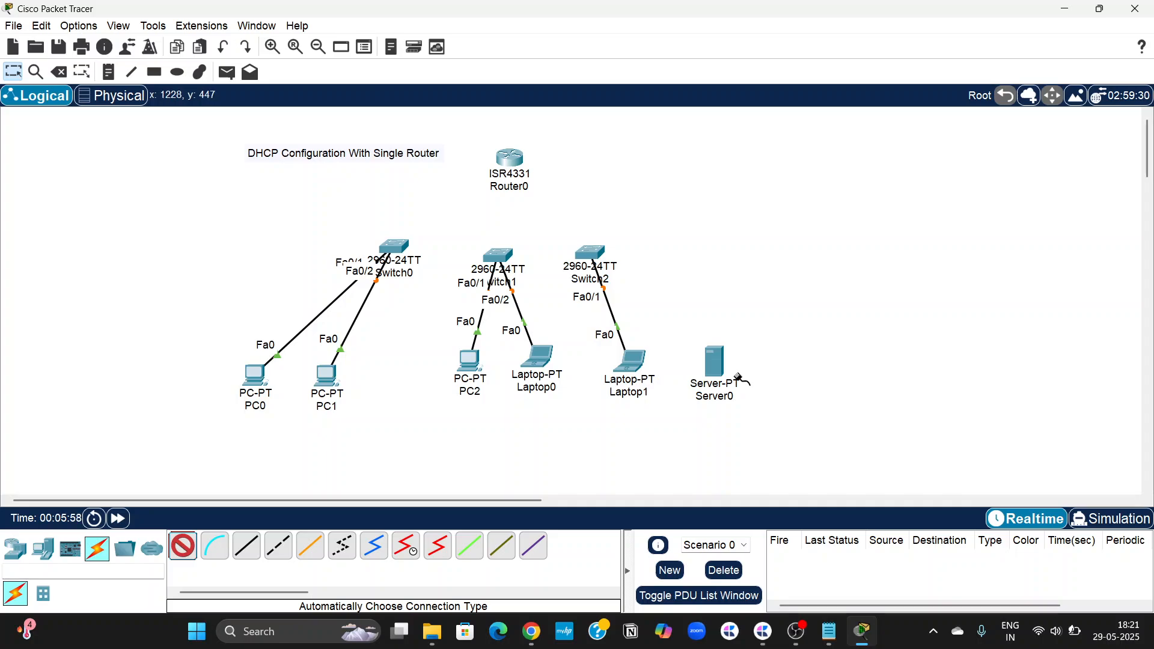
pyautogui.click(714, 362)
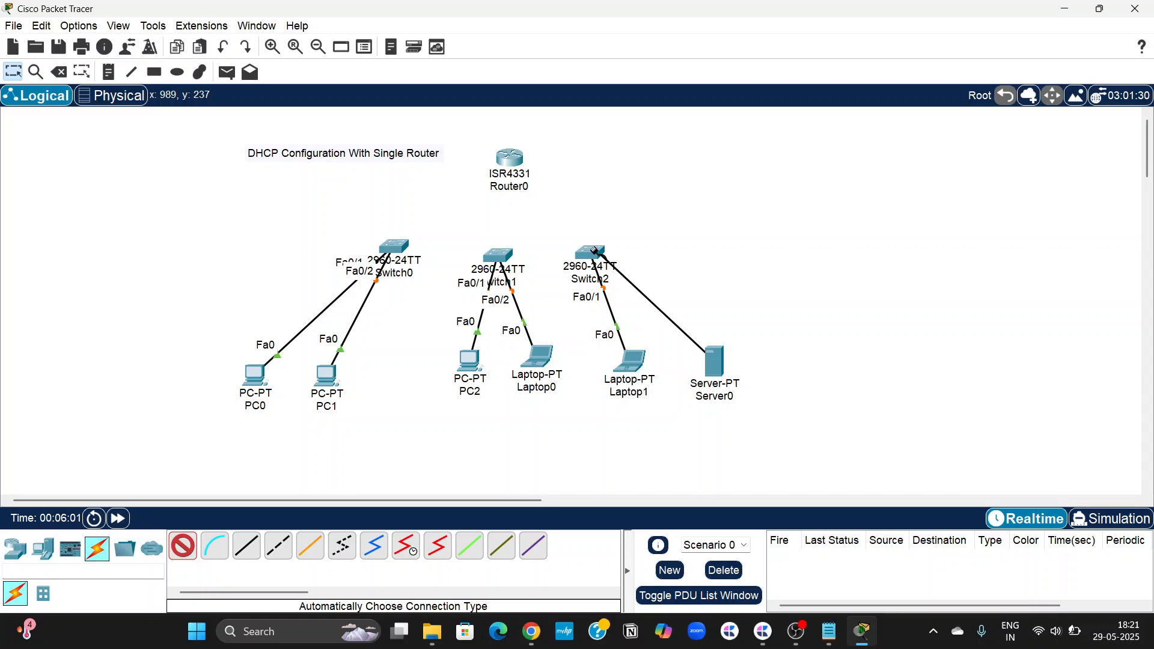
pyautogui.click(595, 251)
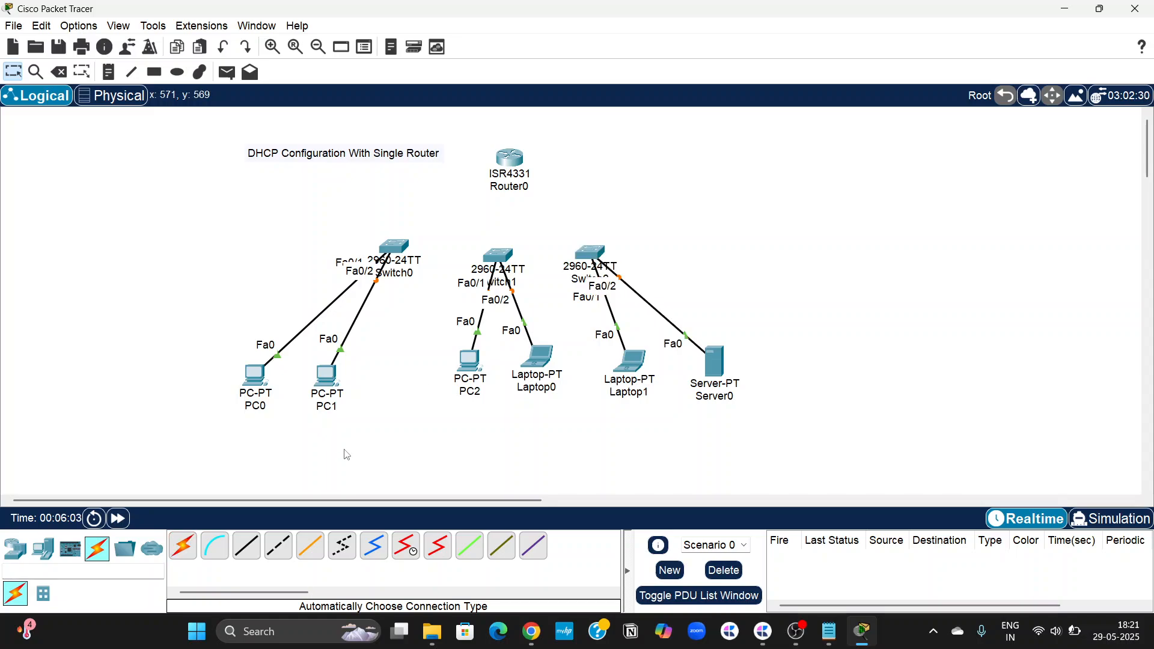
# Step: Connect Switch0 and Switch1 to Router0 using the automatically chosen connection type
pyautogui.click(184, 546)
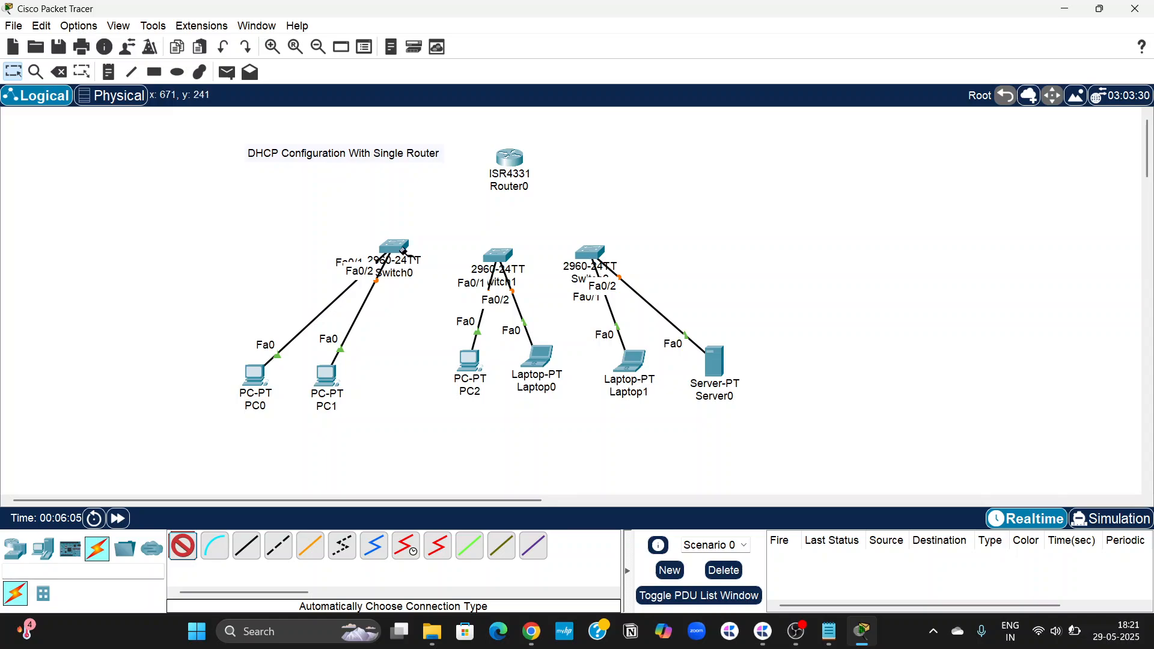
pyautogui.click(397, 245)
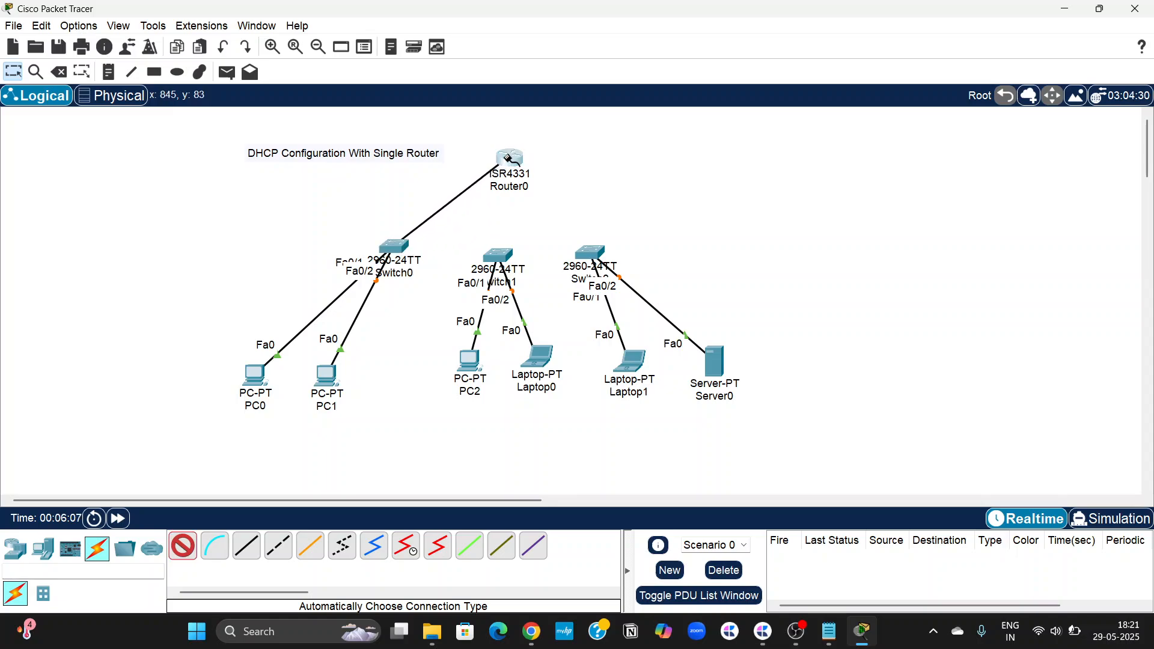
pyautogui.click(508, 158)
pyautogui.click(184, 546)
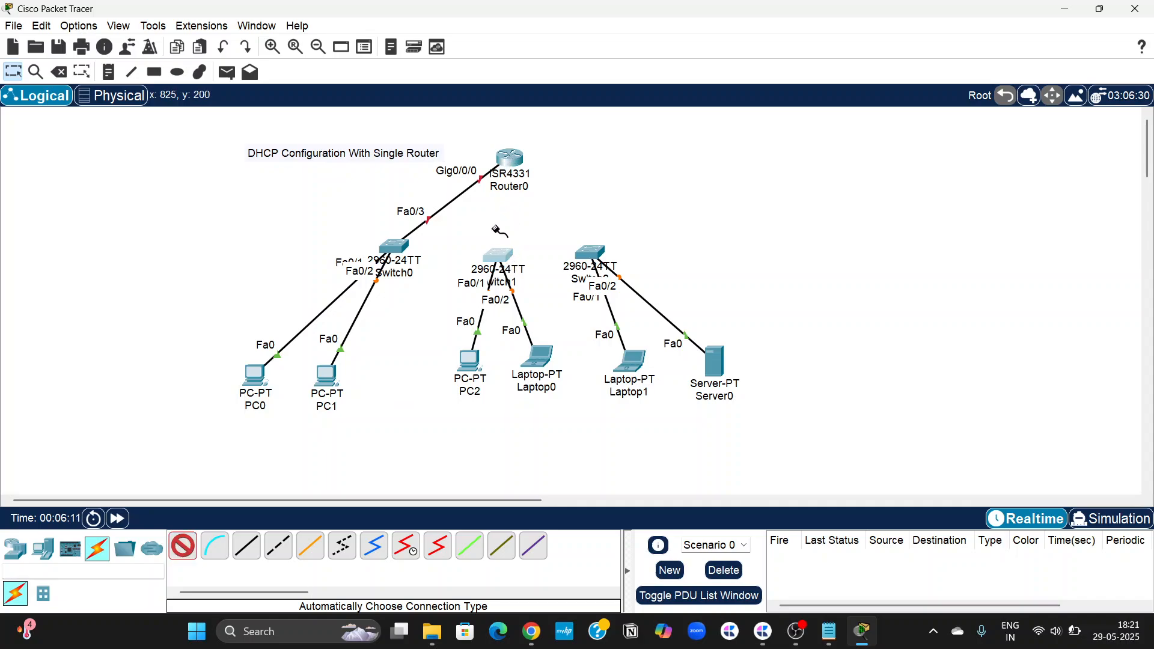
pyautogui.click(498, 254)
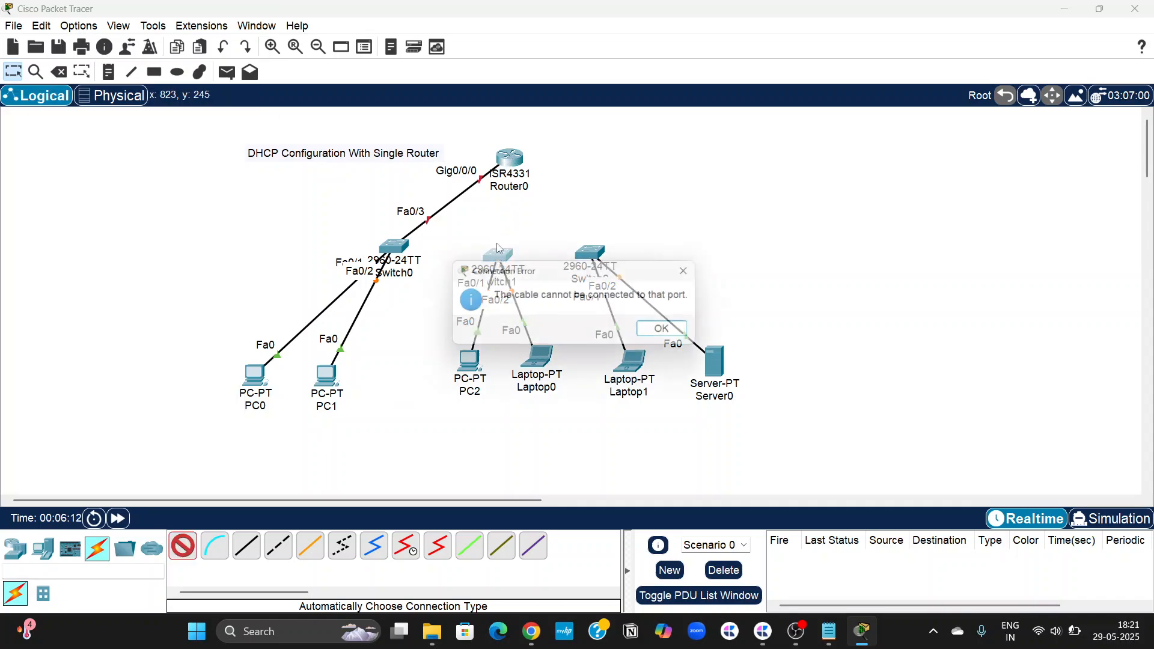
pyautogui.click(672, 332)
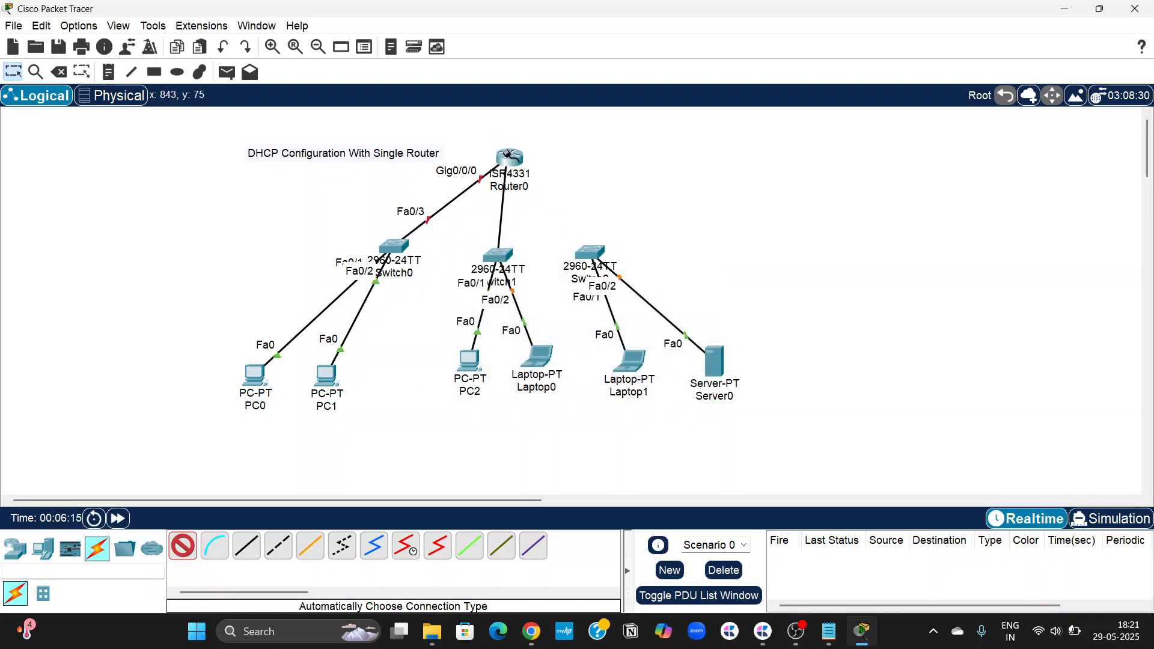
pyautogui.click(507, 156)
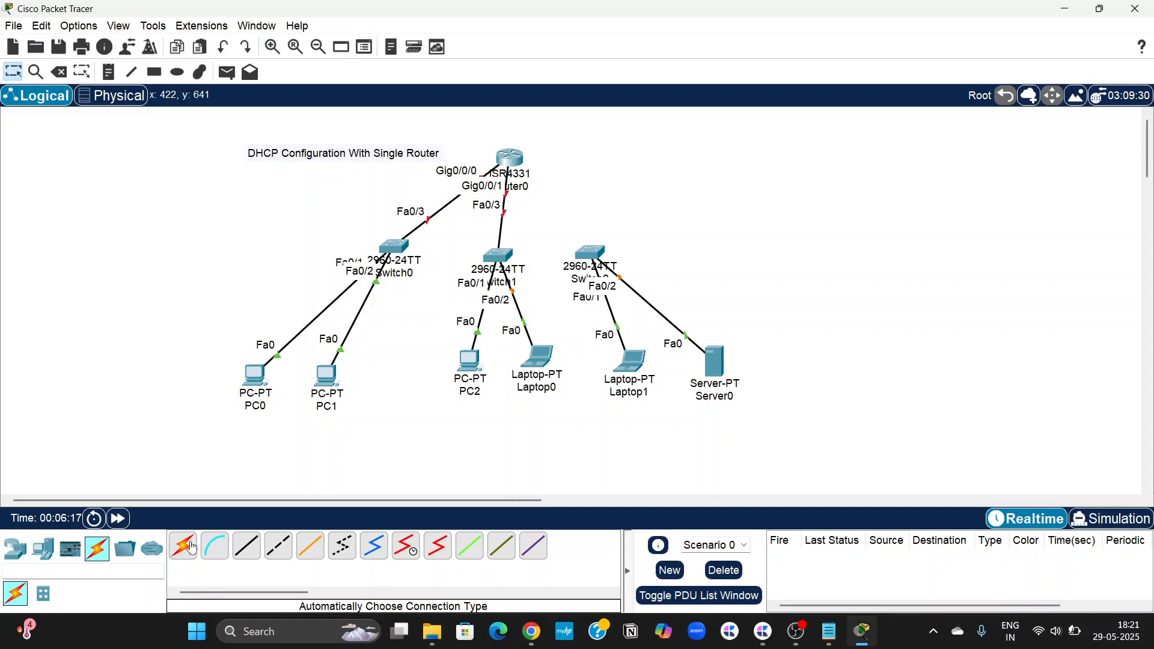
# Step: Try to connect Switch2 to Router0 using the automatically chosen connection type
pyautogui.click(192, 548)
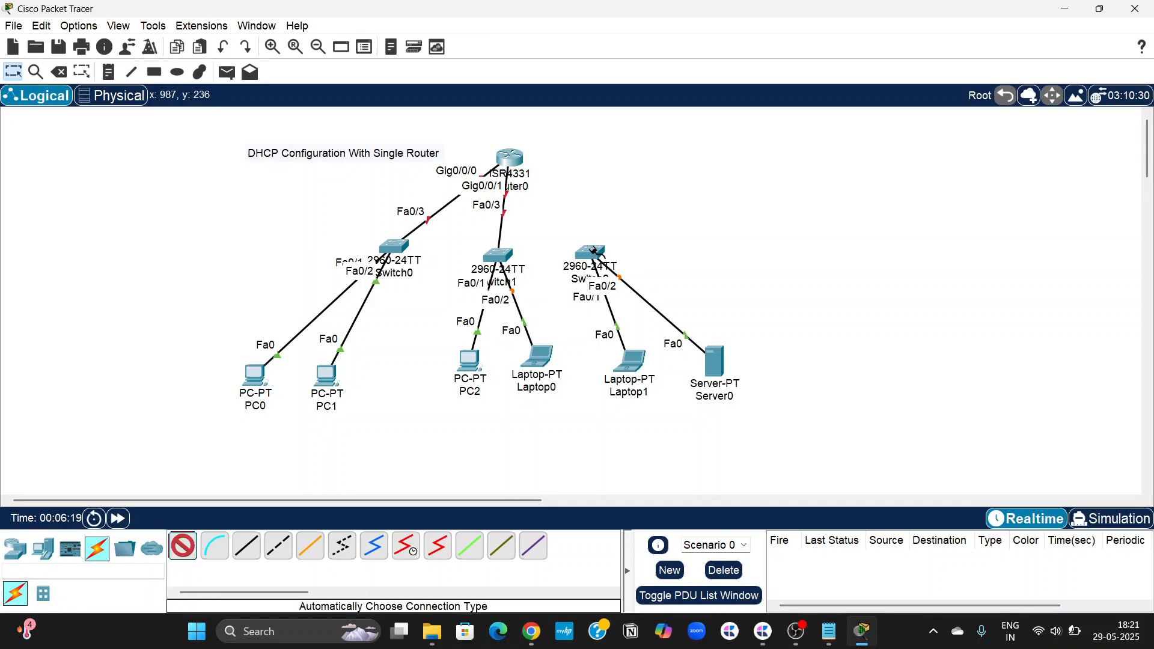
pyautogui.click(593, 251)
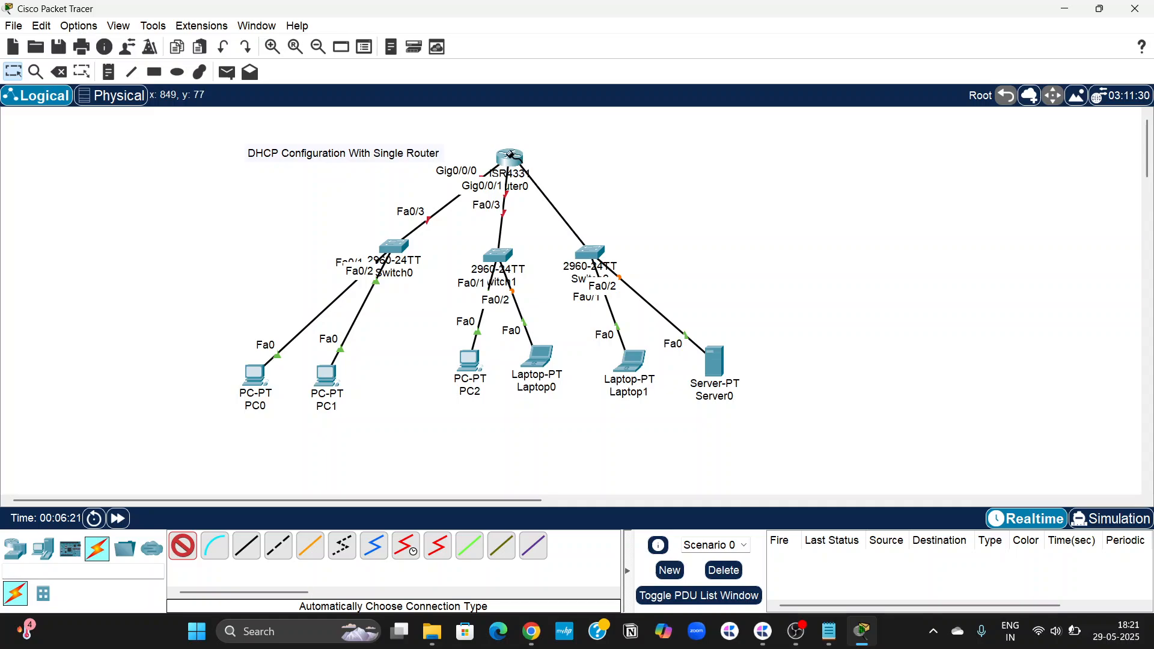
pyautogui.click(512, 157)
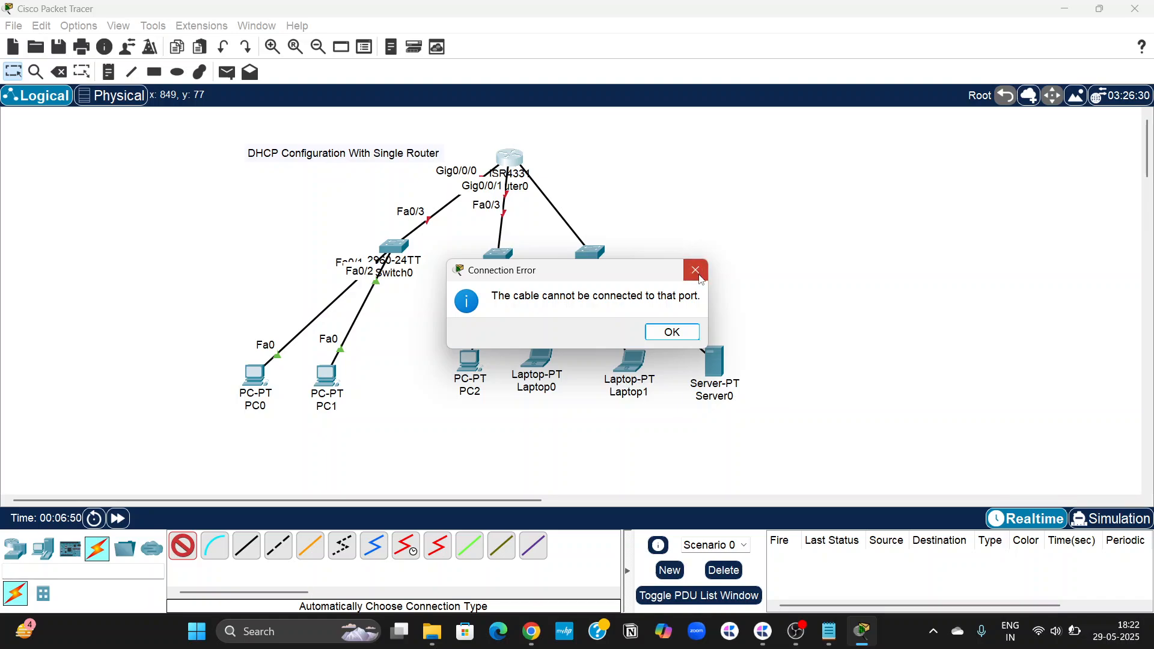
pyautogui.press('Return')
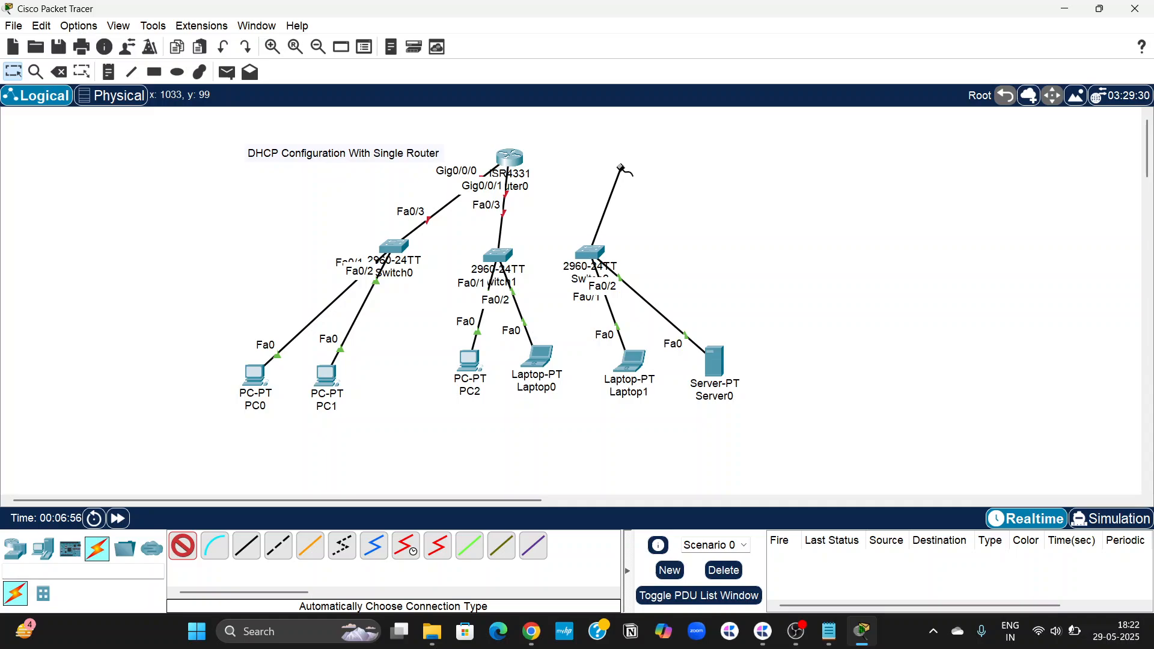
pyautogui.press('Escape')
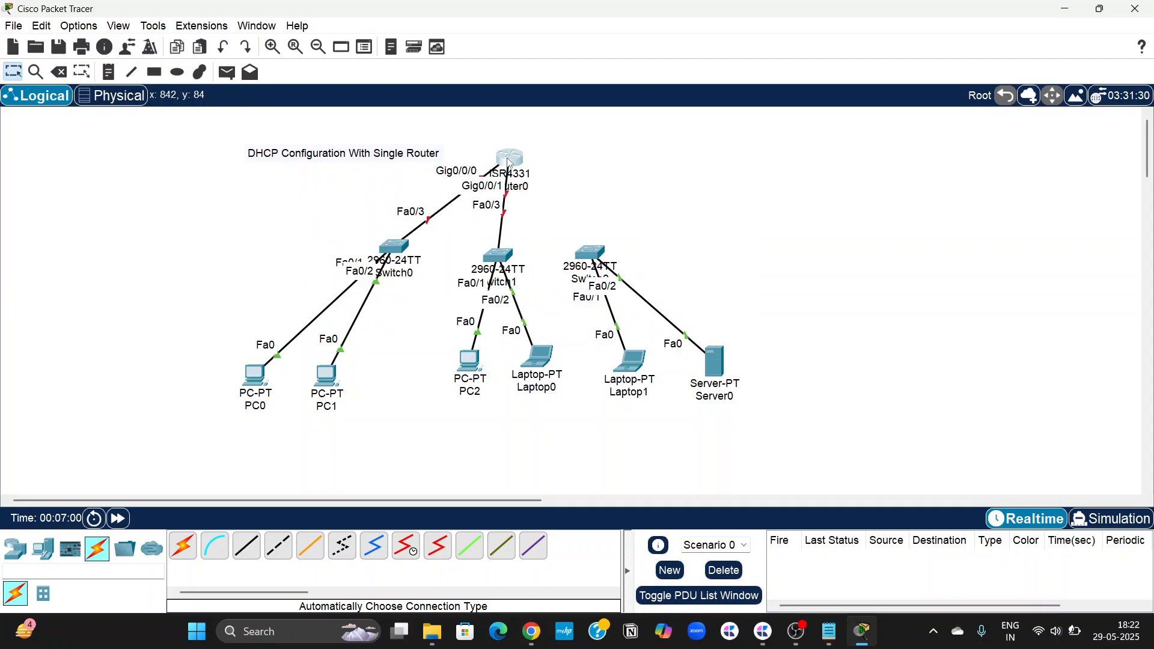
# Step: Open Router0's physical device view and power the router off
pyautogui.click(509, 160)
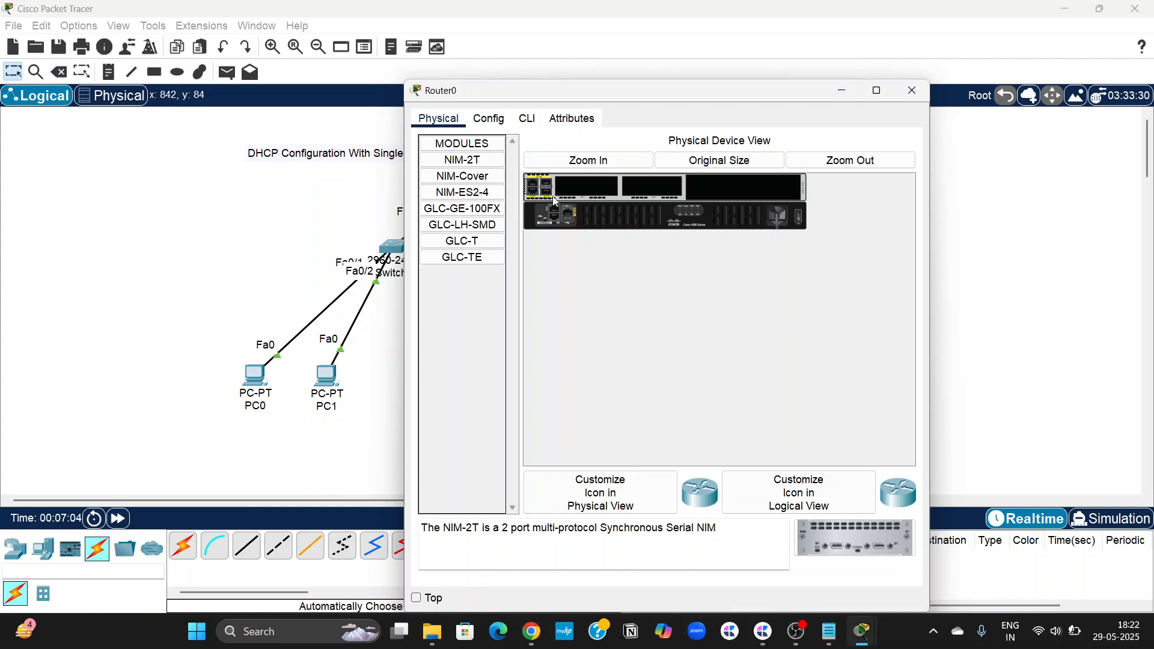
pyautogui.click(580, 161)
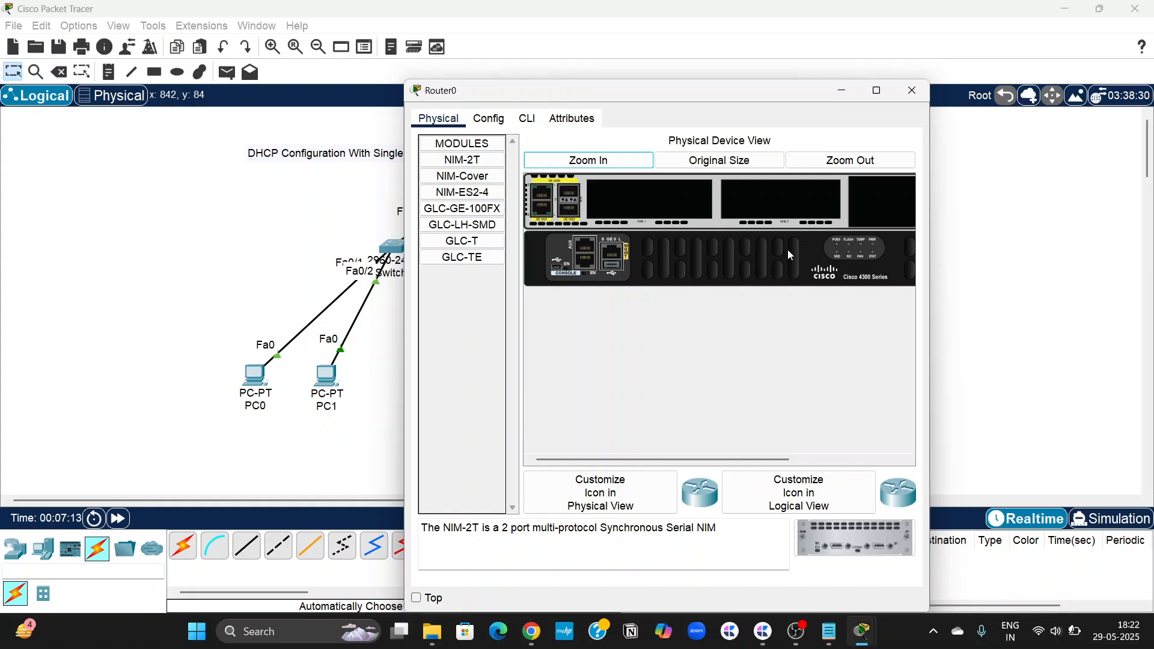
pyautogui.hscroll(5, 799, 257)
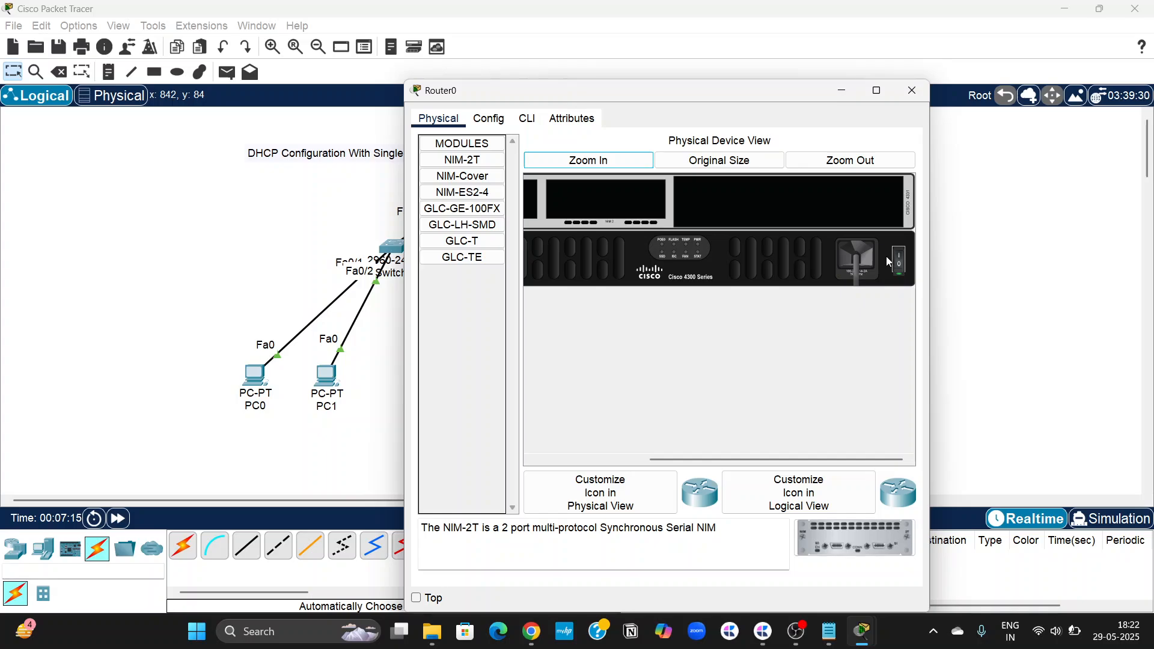
pyautogui.click(891, 267)
# Step: Install a GLC-TE module in Router0's empty SFP slot beside the built-in Gigabit ports
pyautogui.hscroll(-5, 681, 235)
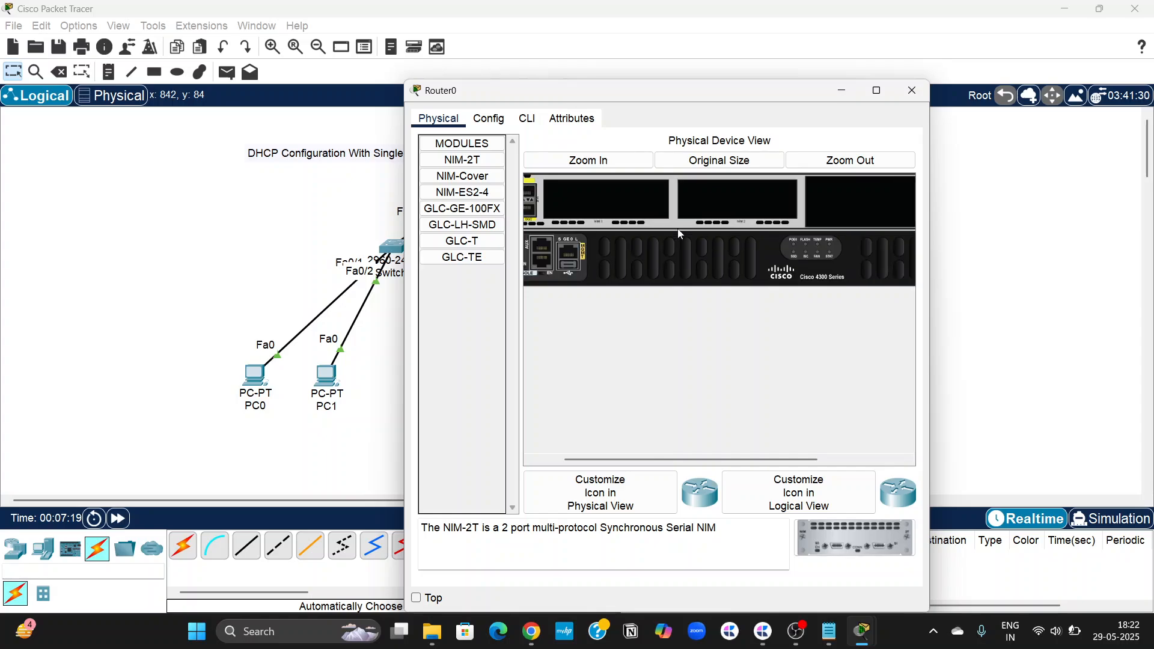
pyautogui.click(440, 264)
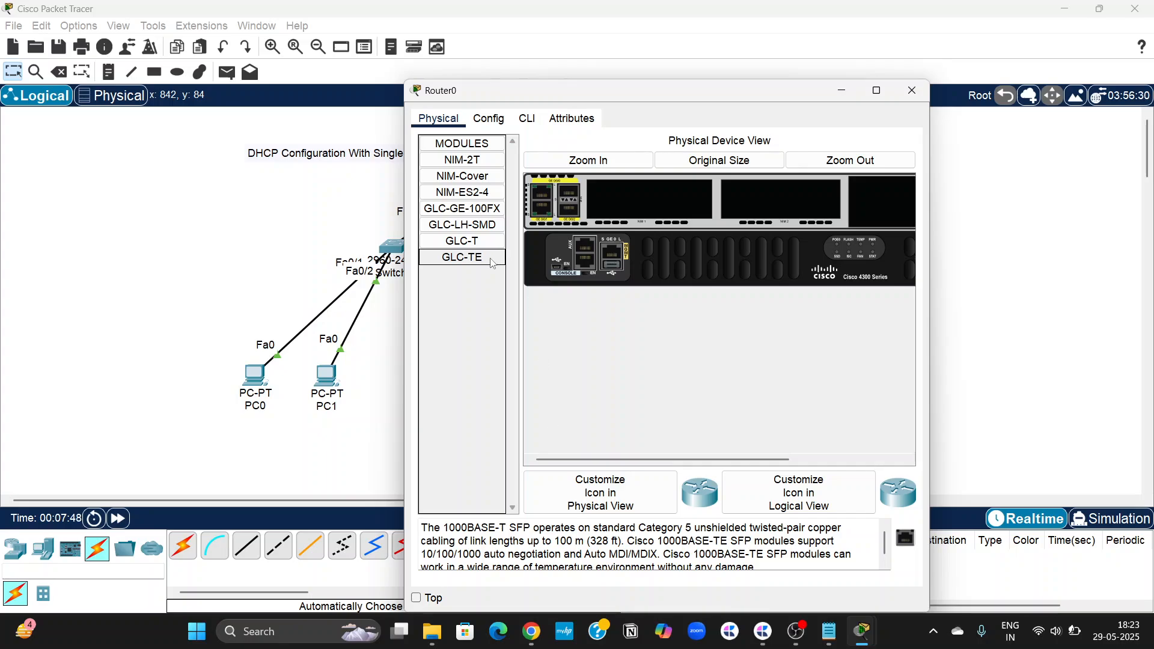
pyautogui.moveTo(493, 263); pyautogui.dragTo(536, 230)
pyautogui.moveTo(537, 230); pyautogui.dragTo(573, 213)
pyautogui.click(492, 261)
pyautogui.moveTo(491, 261); pyautogui.dragTo(571, 196)
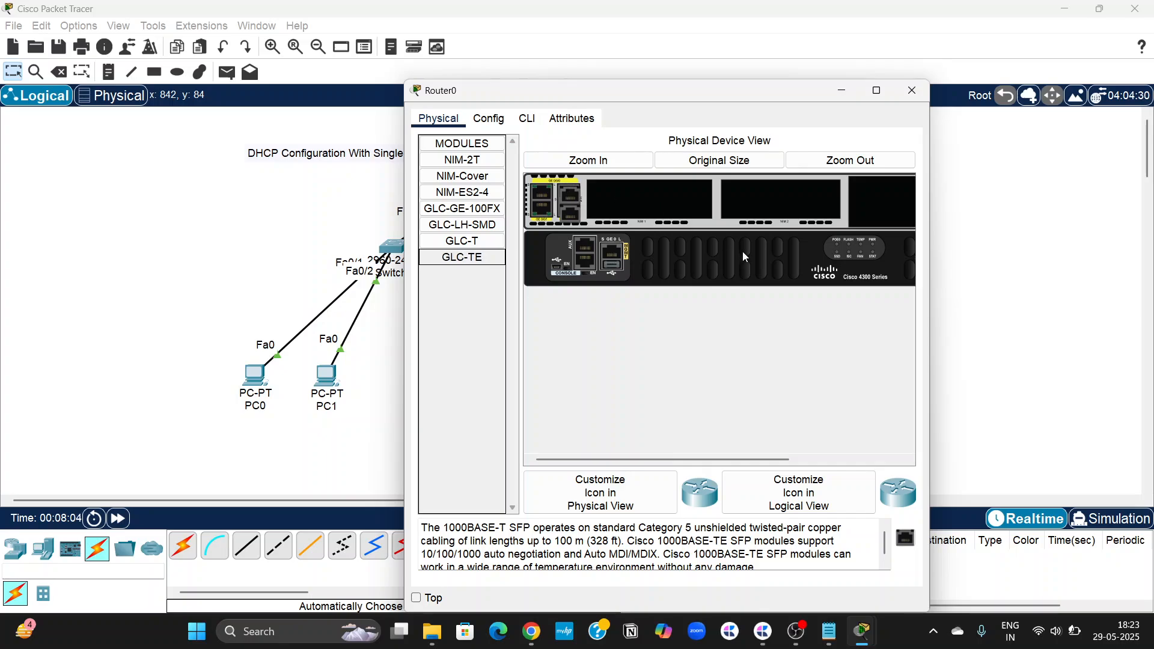
# Step: Power Router0 back on and close its device window
pyautogui.hscroll(5, 746, 258)
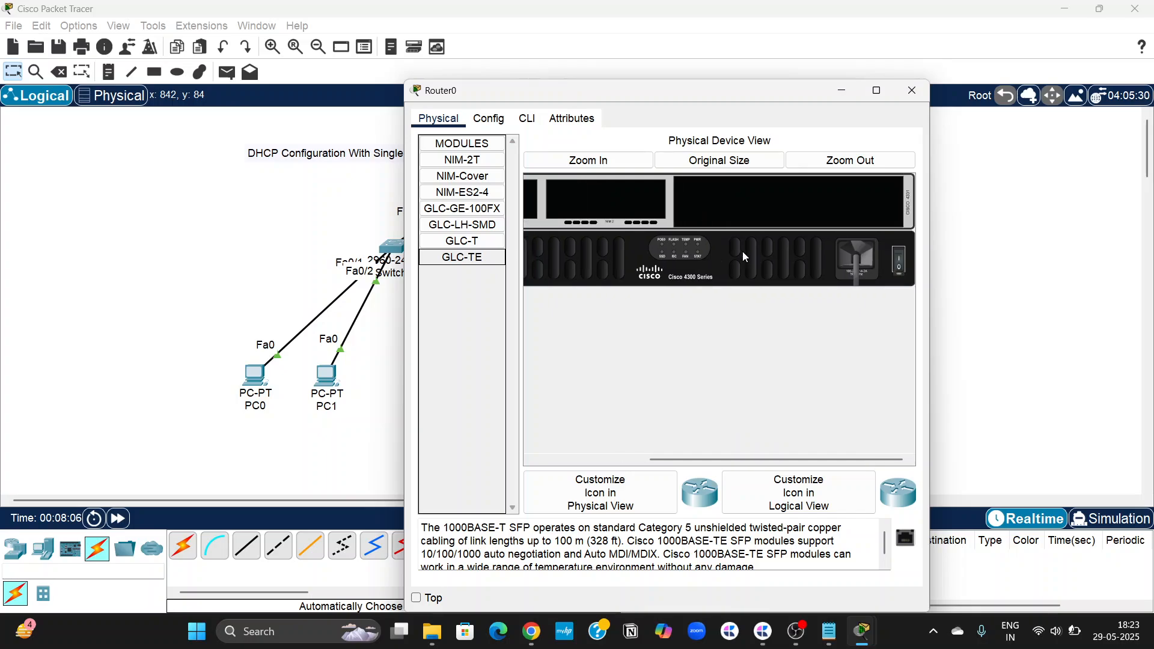
pyautogui.click(904, 273)
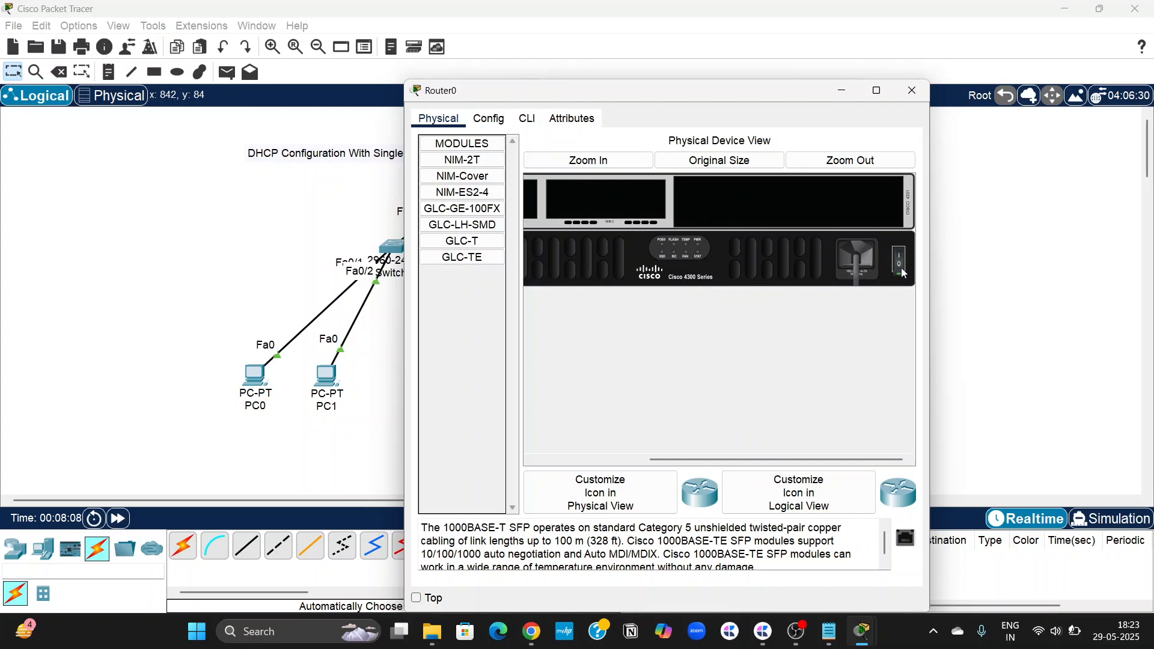
pyautogui.click(912, 88)
# Step: Connect Switch2 to Router0 using the automatically chosen connection type
pyautogui.click(198, 544)
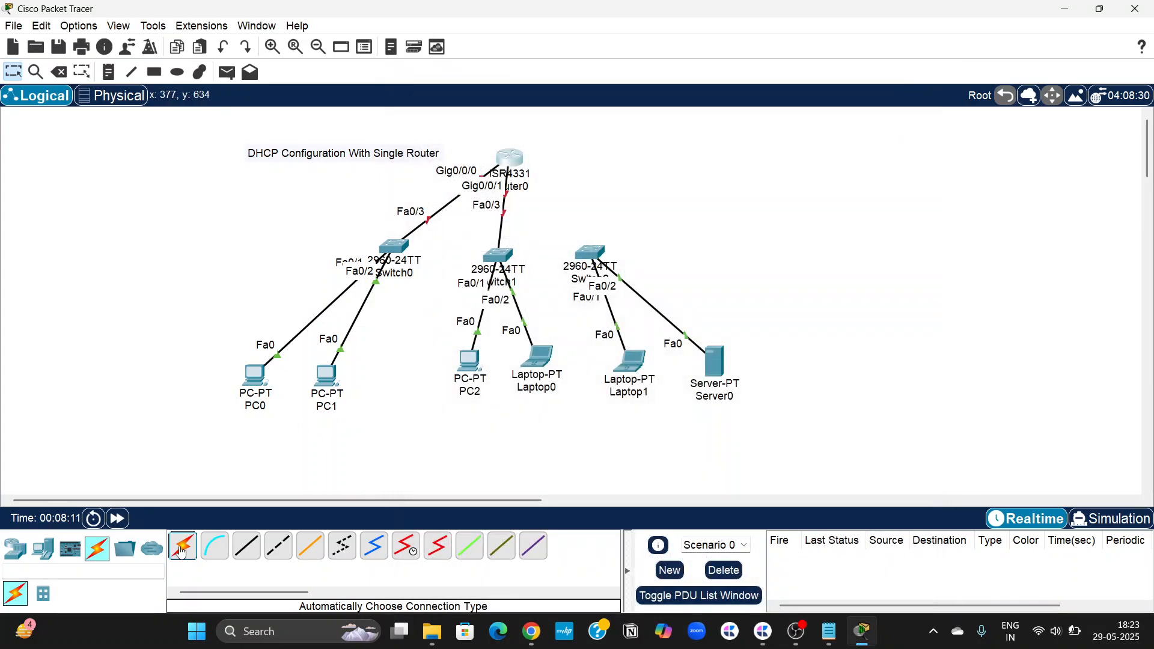
pyautogui.click(597, 249)
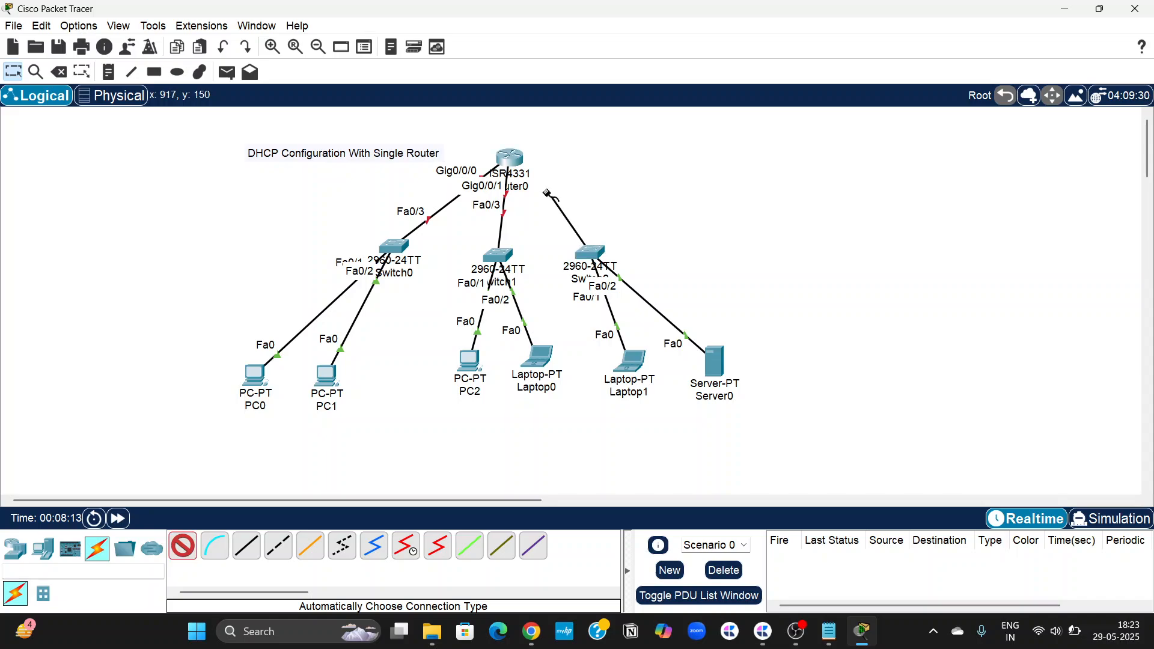
pyautogui.click(513, 160)
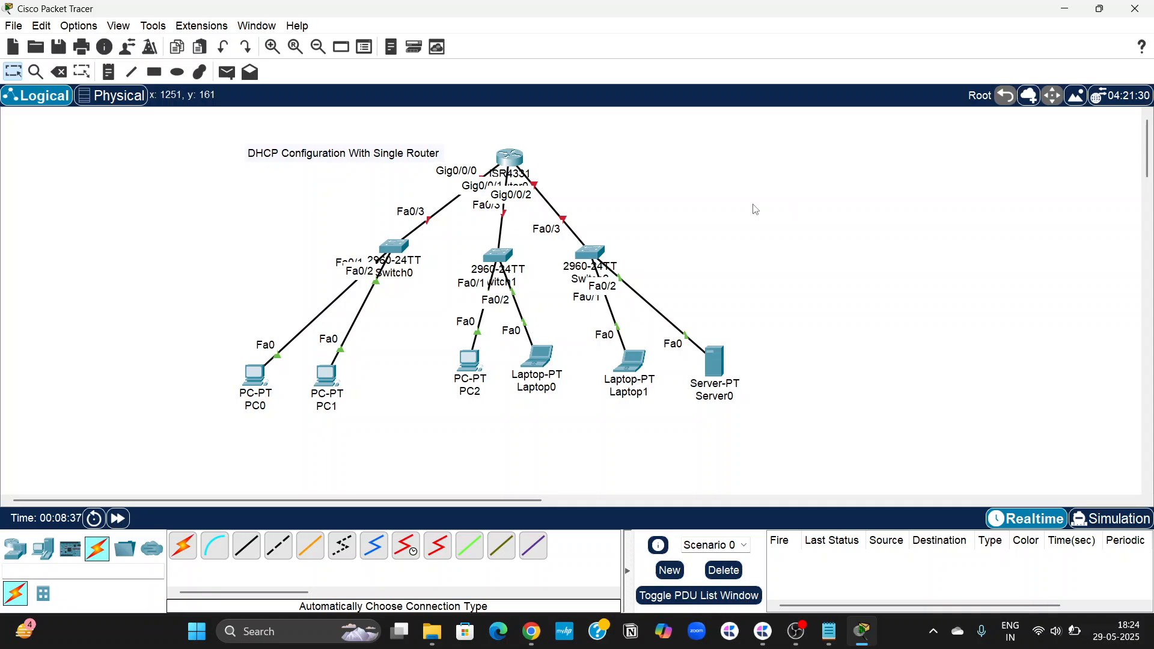
# Step: Place a note in the empty area right of the router with the lines "create a Topology" and "Add ip add to interfaces"
pyautogui.click(105, 71)
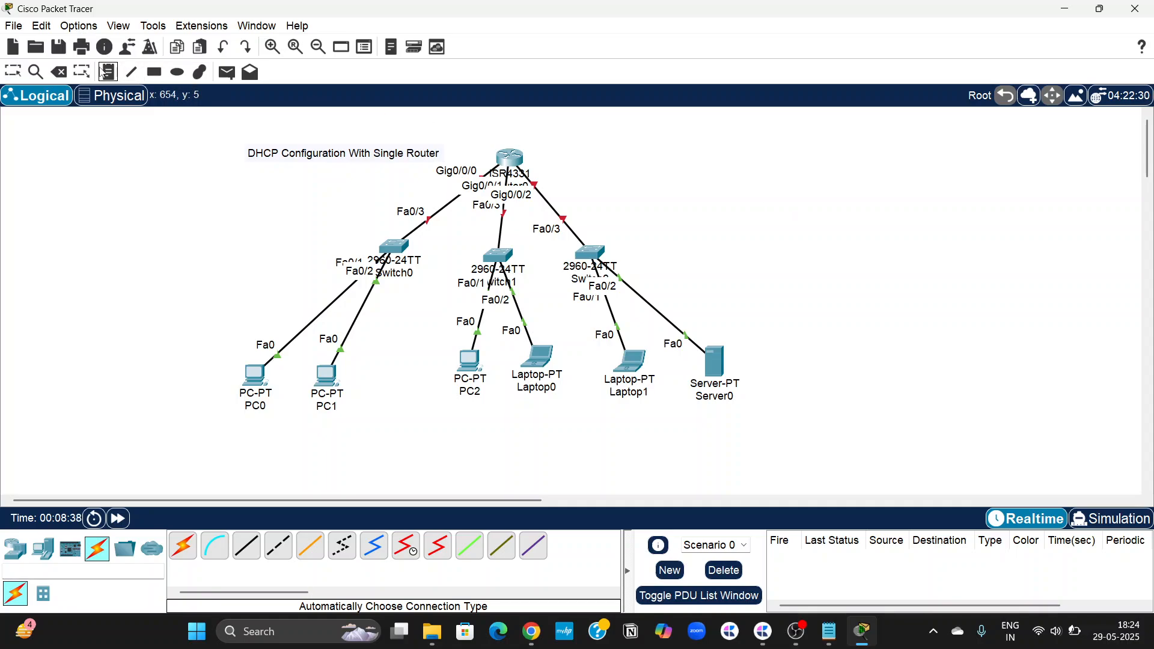
pyautogui.click(778, 160)
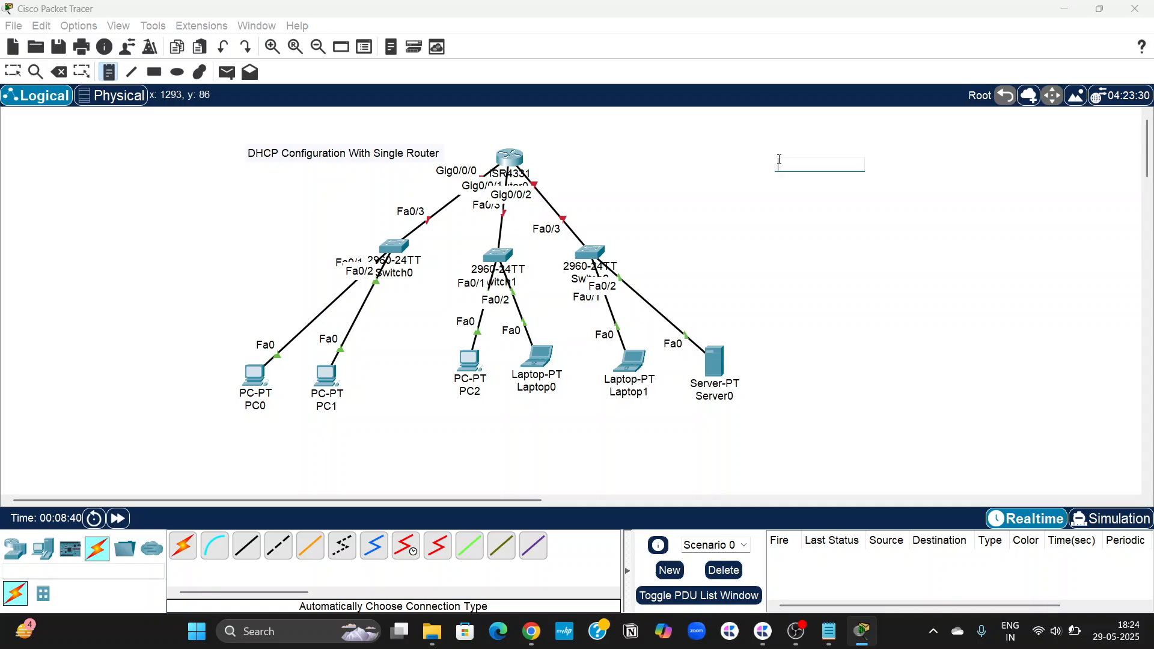
pyautogui.write('Verif')
pyautogui.write('y')
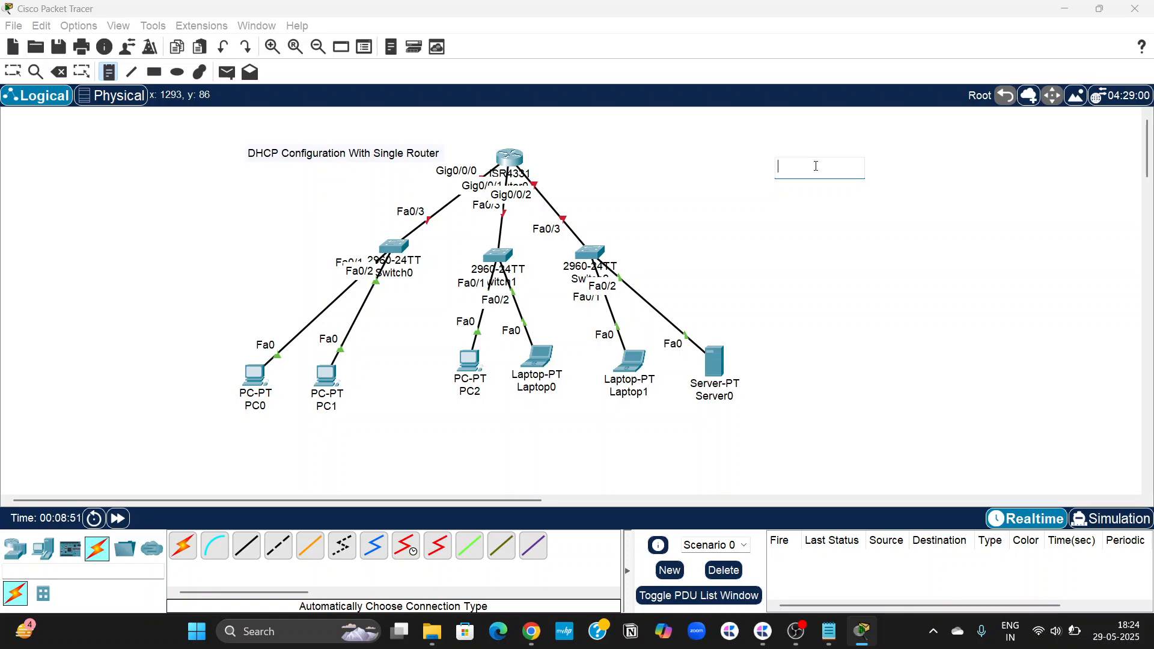
pyautogui.write('create a')
pyautogui.write(' Topolog')
pyautogui.write('y')
pyautogui.press('Return')
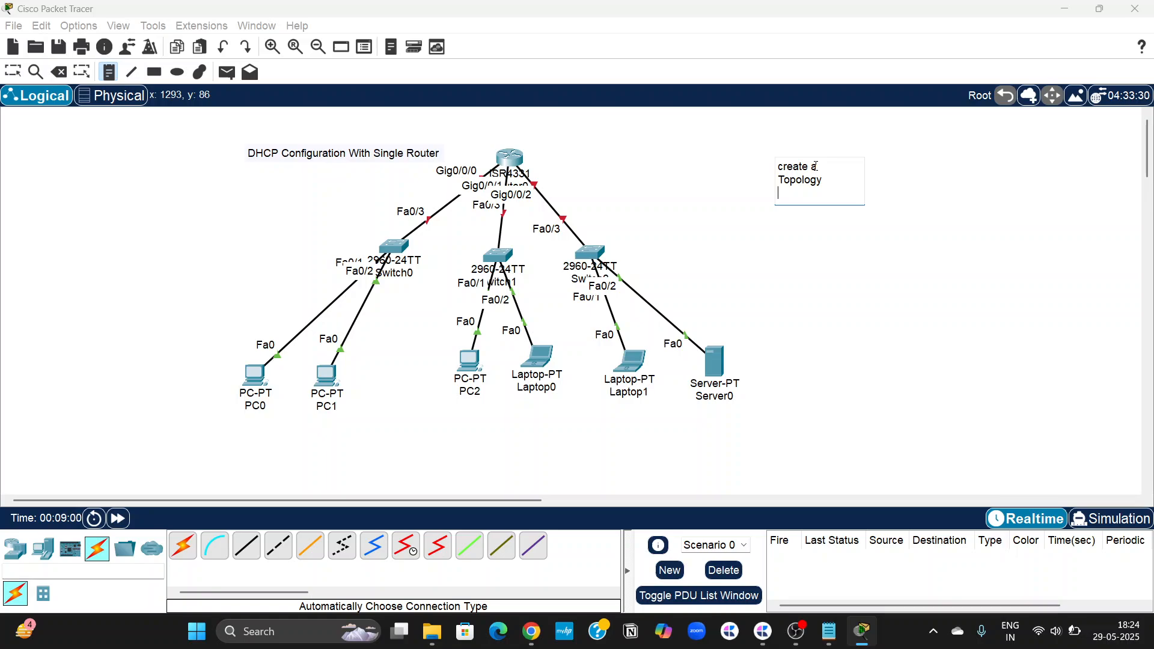
pyautogui.write('Add ip add to interfaces')
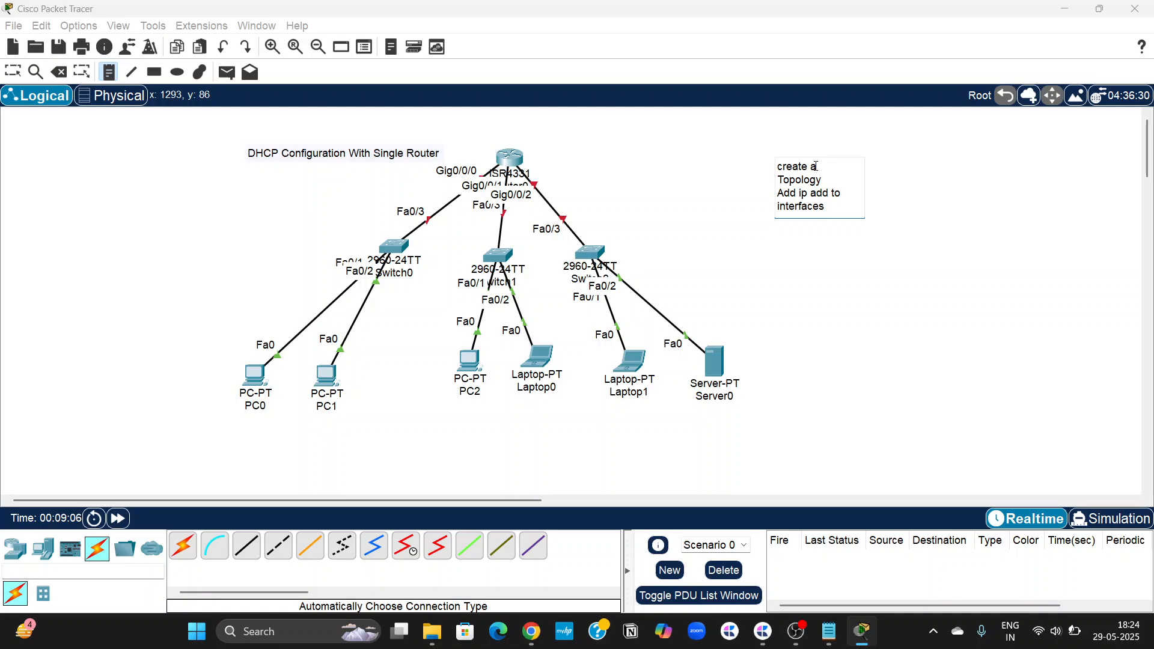
pyautogui.press('Return')
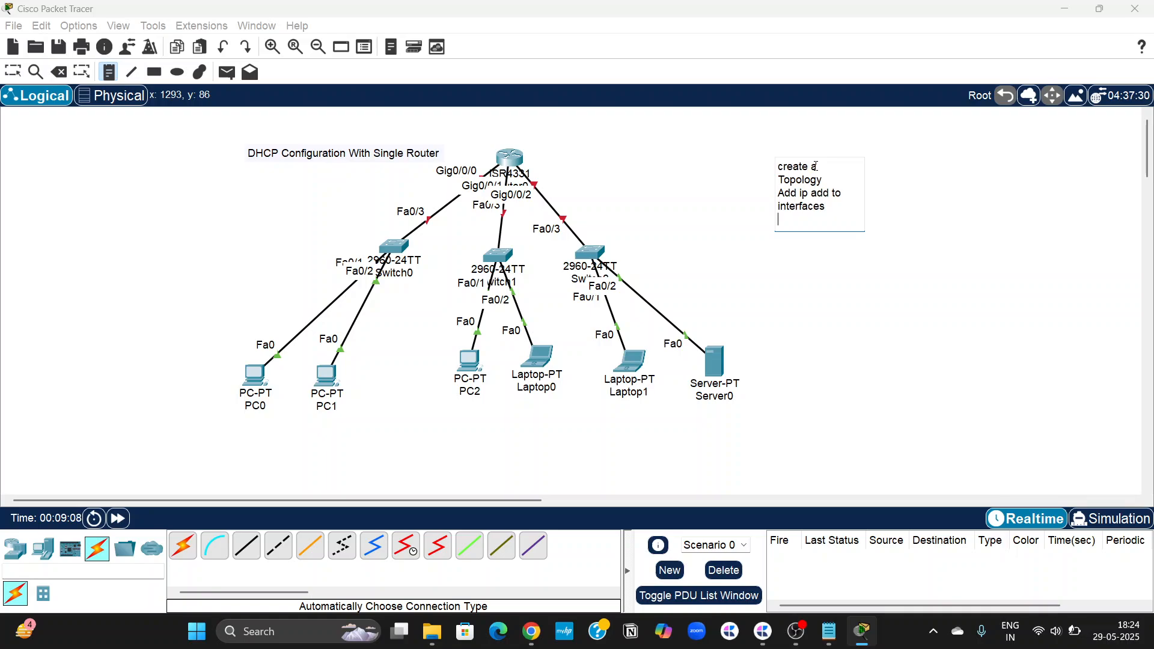
# Step: Add the line "Routing conf and create DHCP pool" to the task note
pyautogui.write('eouting')
pyautogui.press('BackSpace')
pyautogui.press('BackSpace')
pyautogui.press('BackSpace')
pyautogui.press('BackSpace')
pyautogui.press('BackSpace')
pyautogui.press('BackSpace')
pyautogui.press('BackSpace')
pyautogui.press('BackSpace')
pyautogui.write('Routing o')
pyautogui.press('BackSpace')
pyautogui.write('cionf')
pyautogui.write('ig')
pyautogui.press('BackSpace')
pyautogui.write('onf and ')
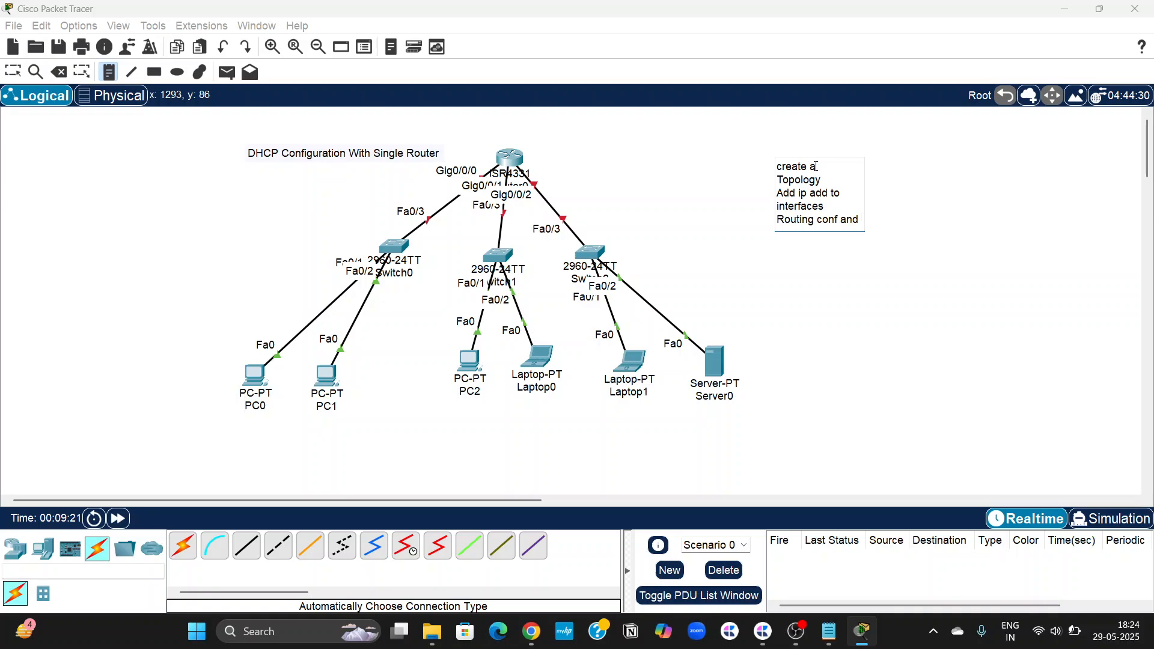
pyautogui.write('create DHCPp')
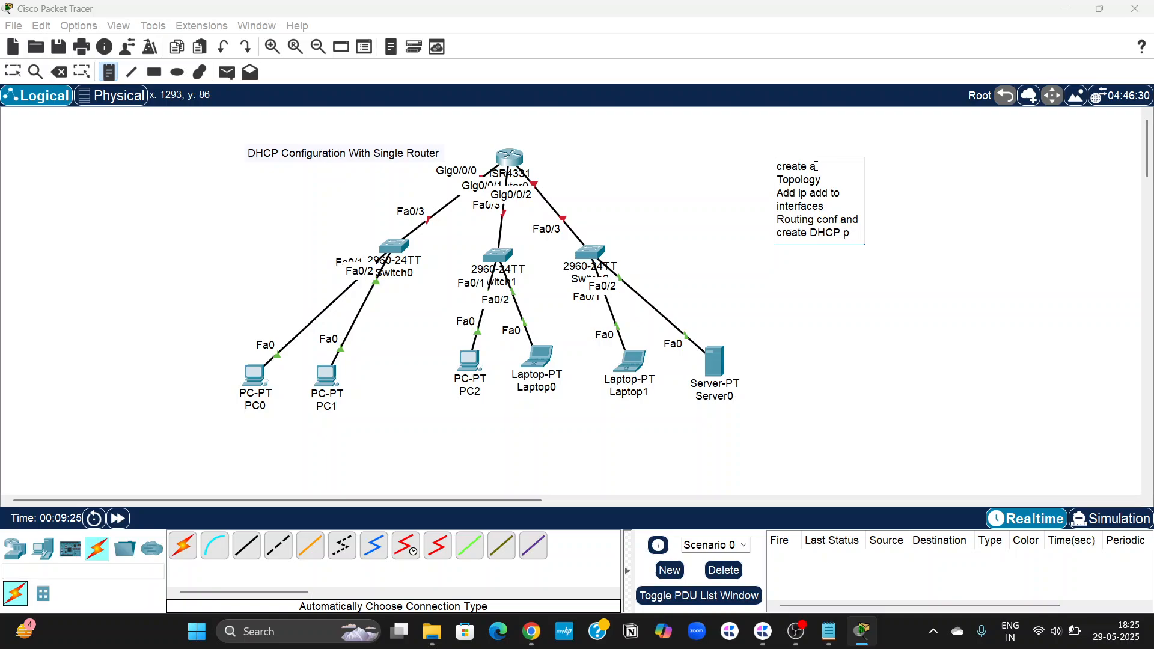
pyautogui.write('ool')
# Step: Add the closing line "verify the confg." to the task note and finish editing it
pyautogui.press('Return')
pyautogui.write('ve')
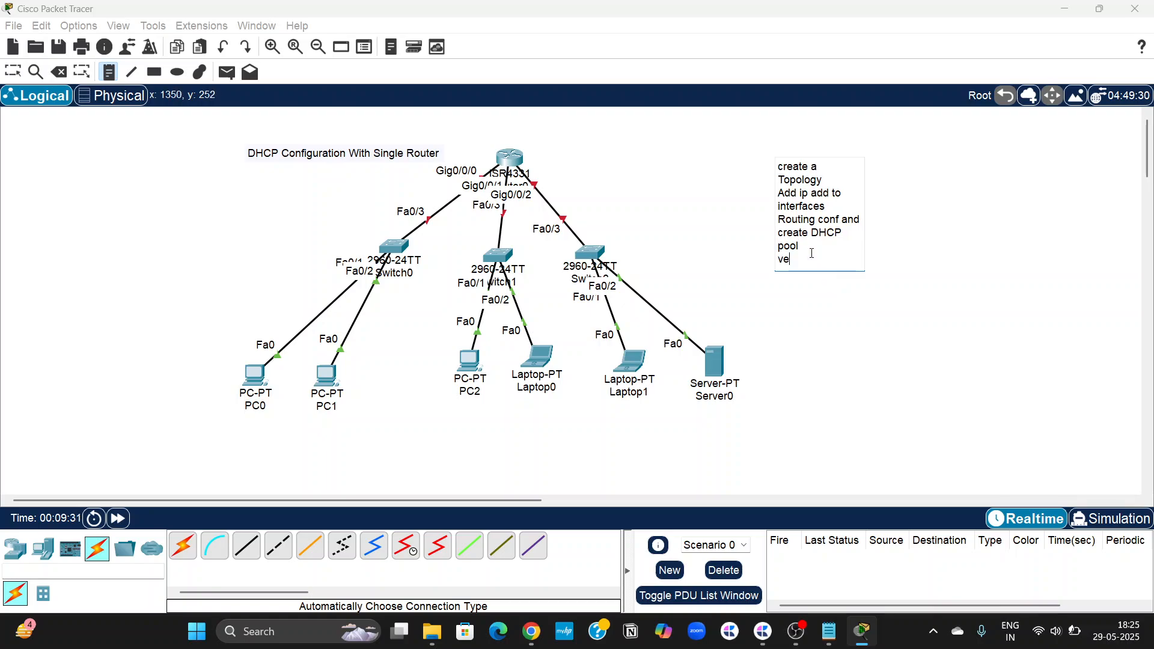
pyautogui.write('rify the confg.')
pyautogui.click(971, 256)
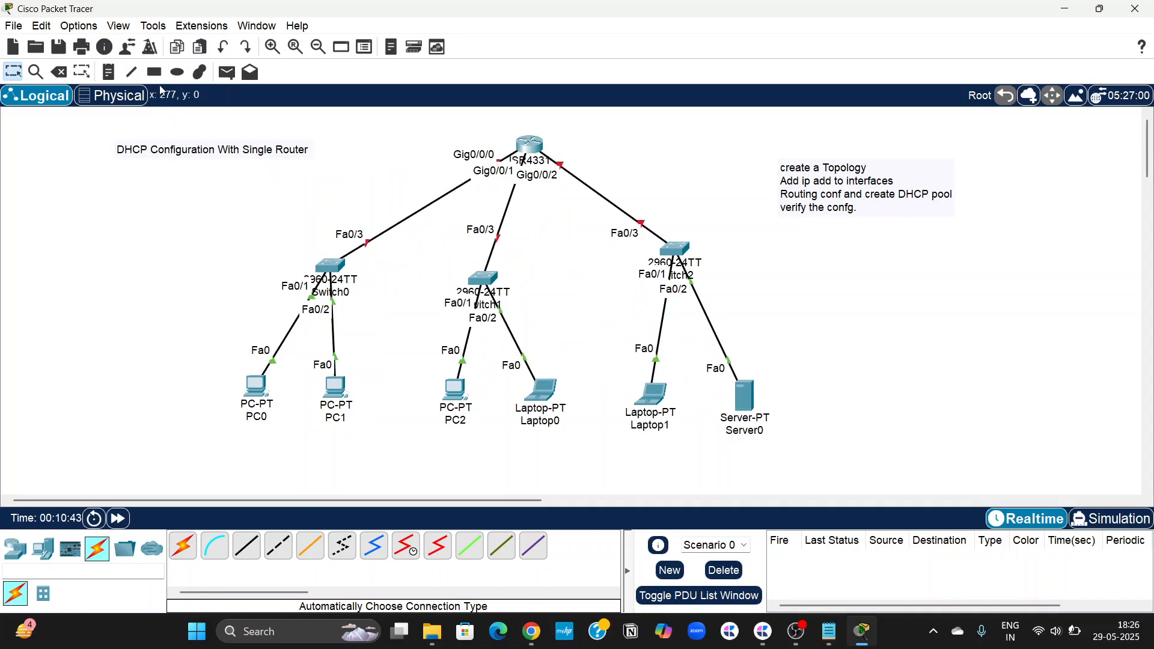
# Step: Draw a rectangle filled with light cyan #aaffff around Switch0, PC0 and PC1
pyautogui.click(159, 79)
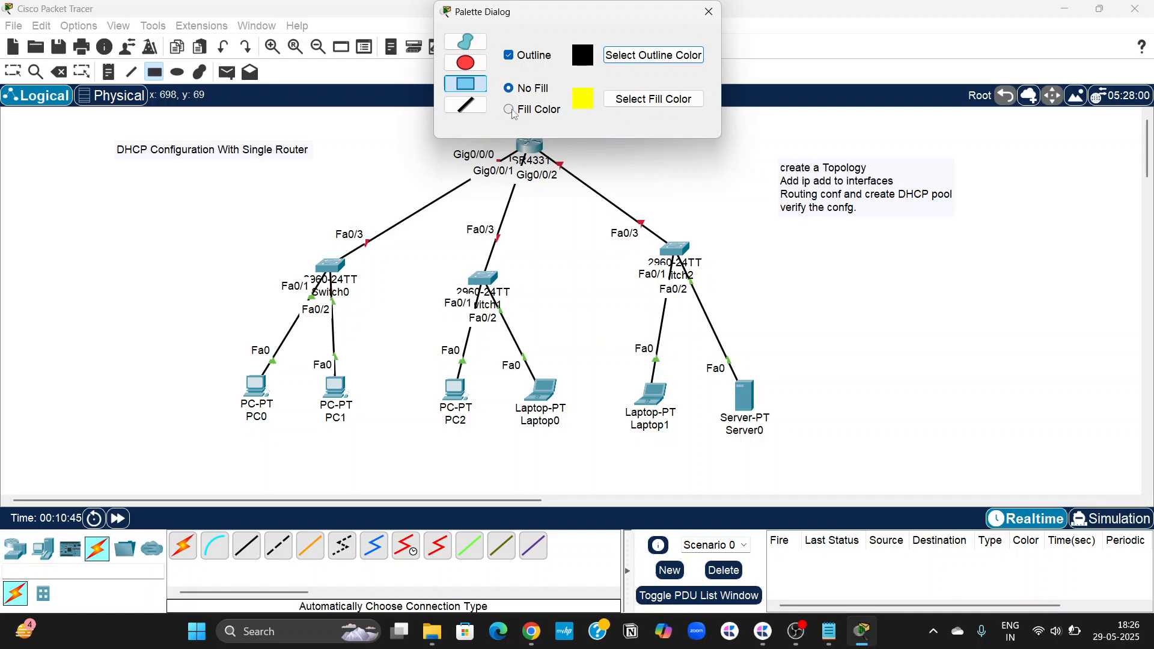
pyautogui.click(532, 114)
pyautogui.click(655, 98)
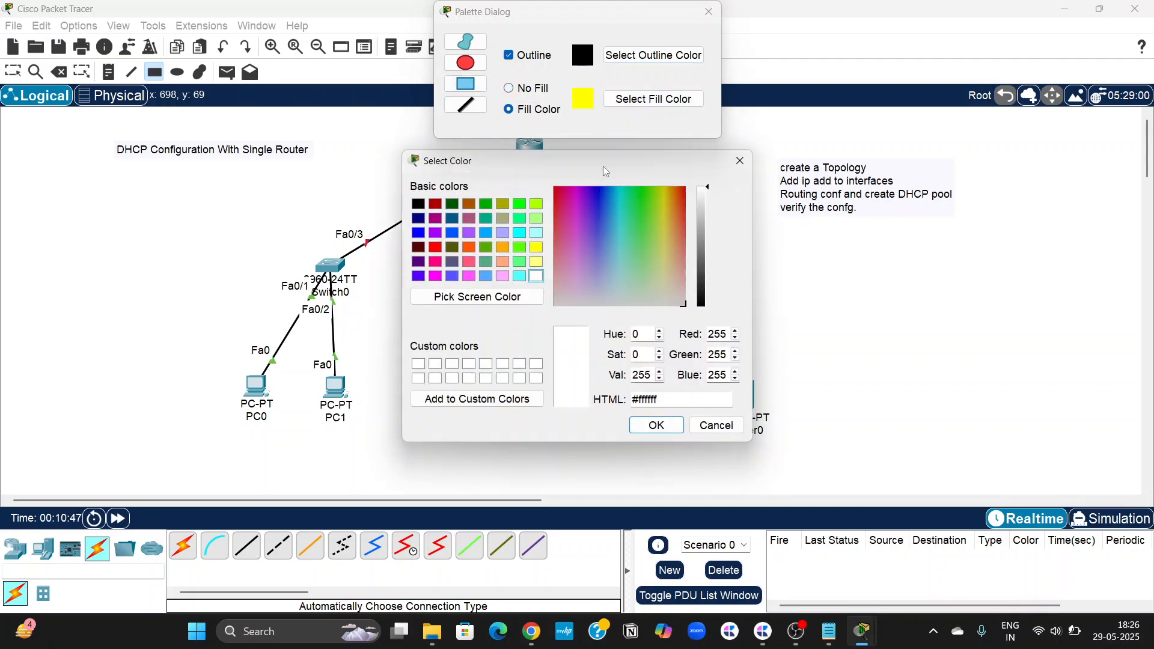
pyautogui.click(536, 232)
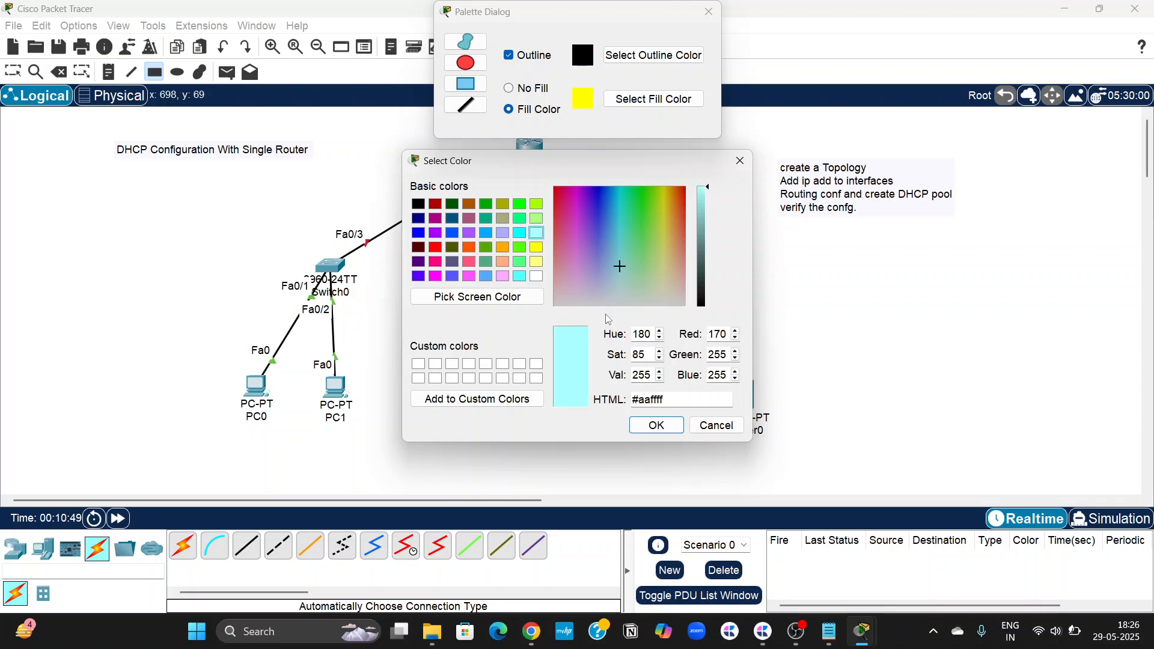
pyautogui.click(657, 426)
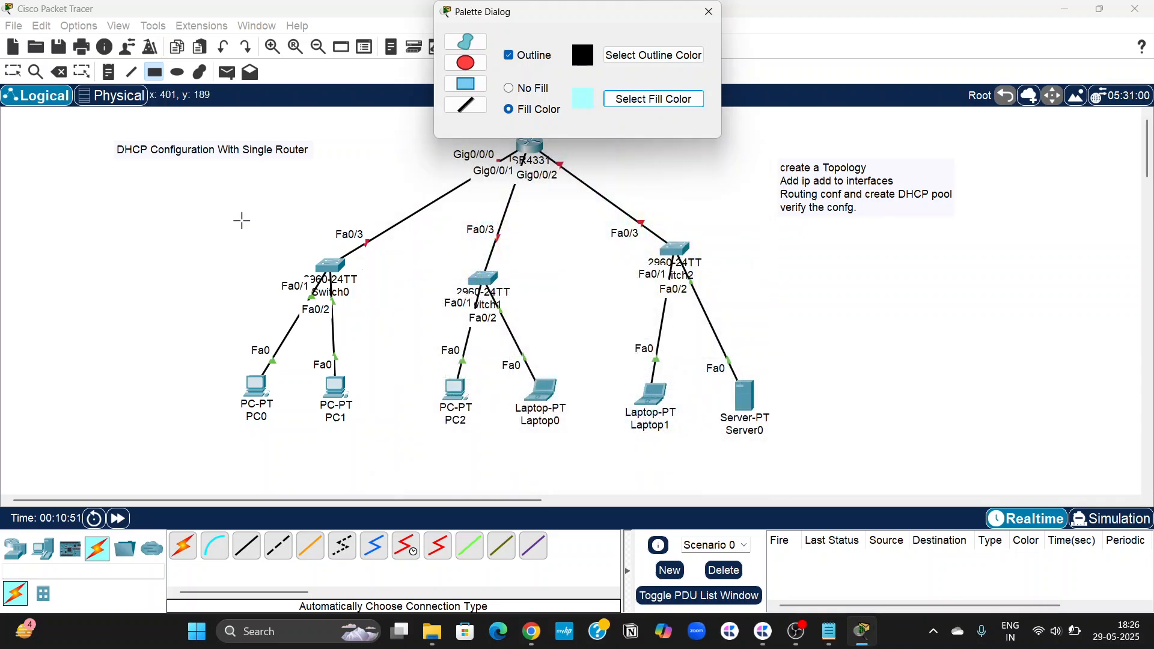
pyautogui.moveTo(218, 220)
pyautogui.mouseDown()
pyautogui.moveTo(366, 287)
pyautogui.moveTo(409, 444)
pyautogui.moveTo(395, 433)
pyautogui.mouseUp()
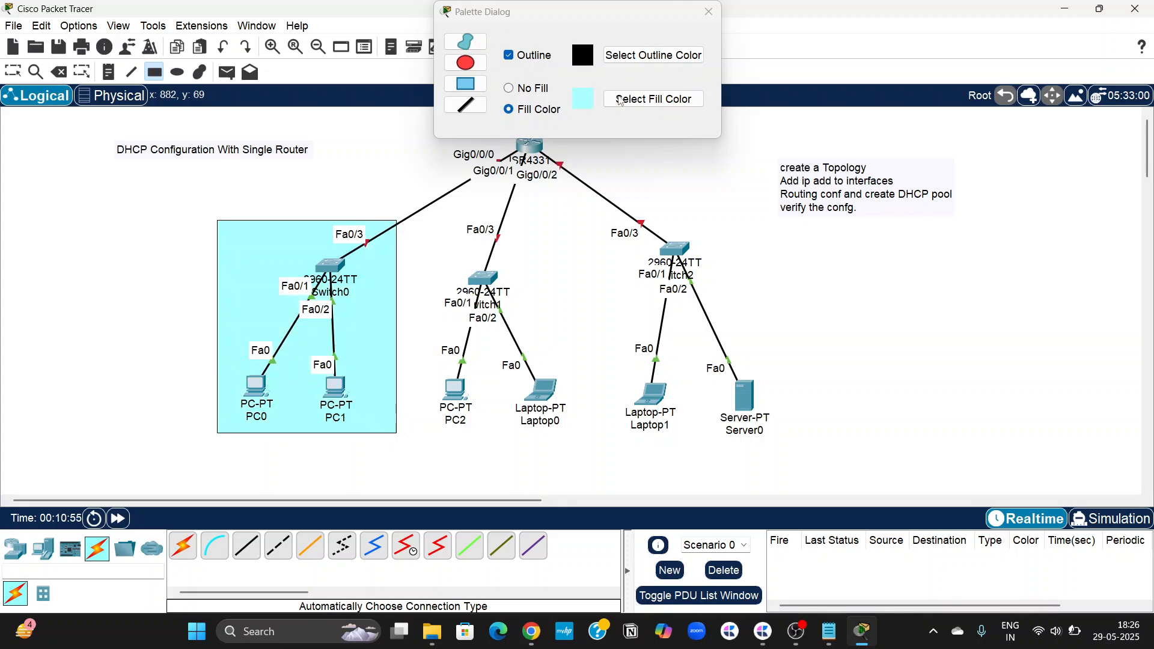
# Step: Draw a rectangle filled with light green #aaff7f around Switch1, PC2 and Laptop0
pyautogui.click(624, 100)
pyautogui.click(624, 100)
pyautogui.click(537, 219)
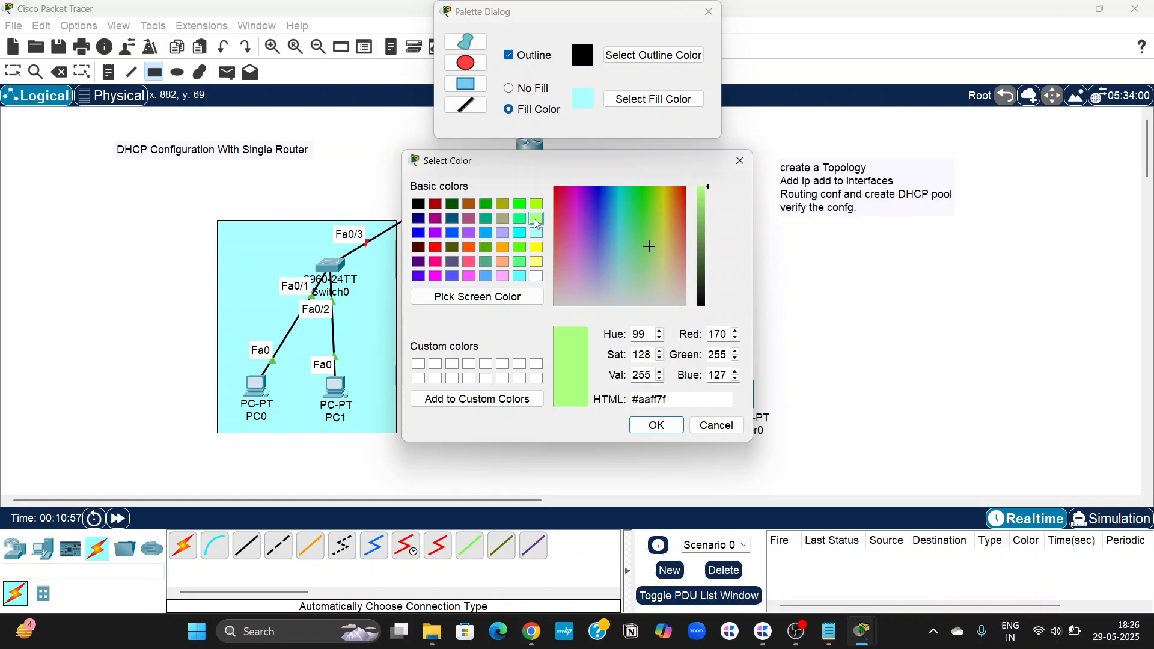
pyautogui.click(656, 425)
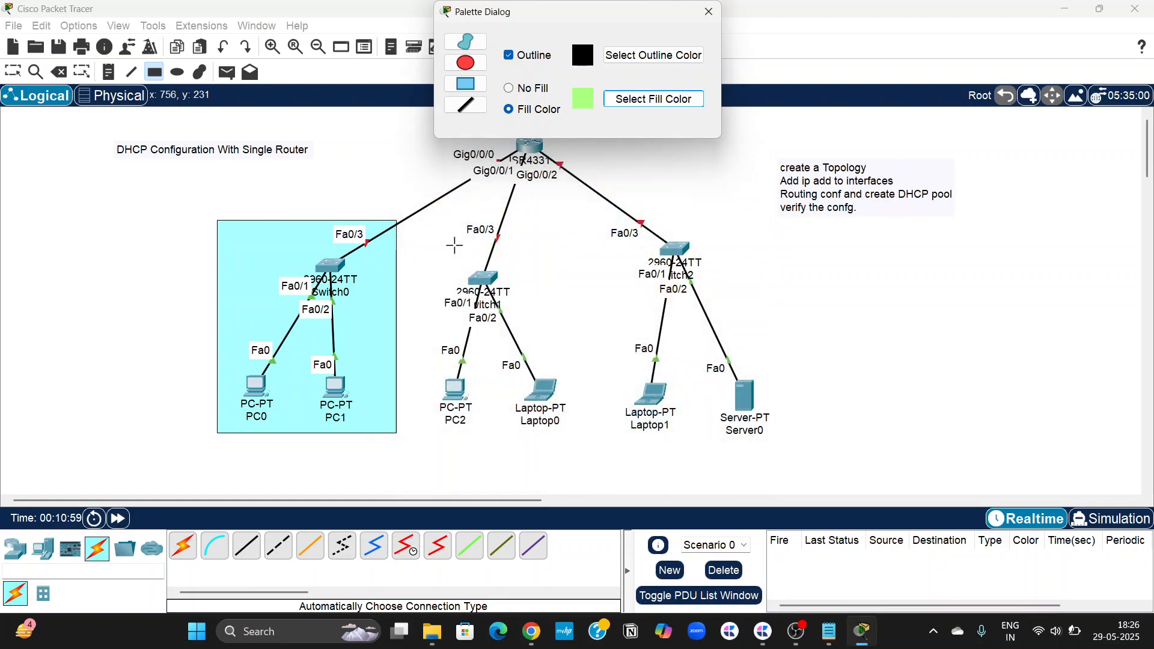
pyautogui.moveTo(416, 219)
pyautogui.mouseDown()
pyautogui.moveTo(579, 291)
pyautogui.moveTo(596, 444)
pyautogui.mouseUp()
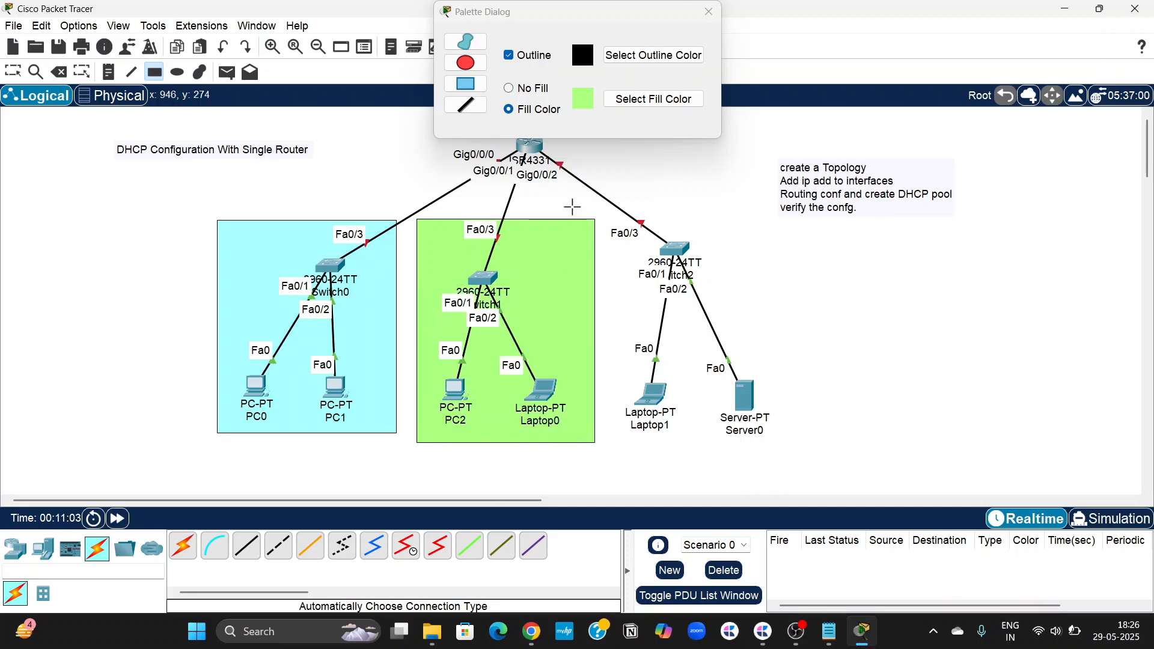
# Step: Draw a rectangle filled with light yellow #ffff7f around Switch2, Laptop1 and Server0, and close the shape palette
pyautogui.click(641, 96)
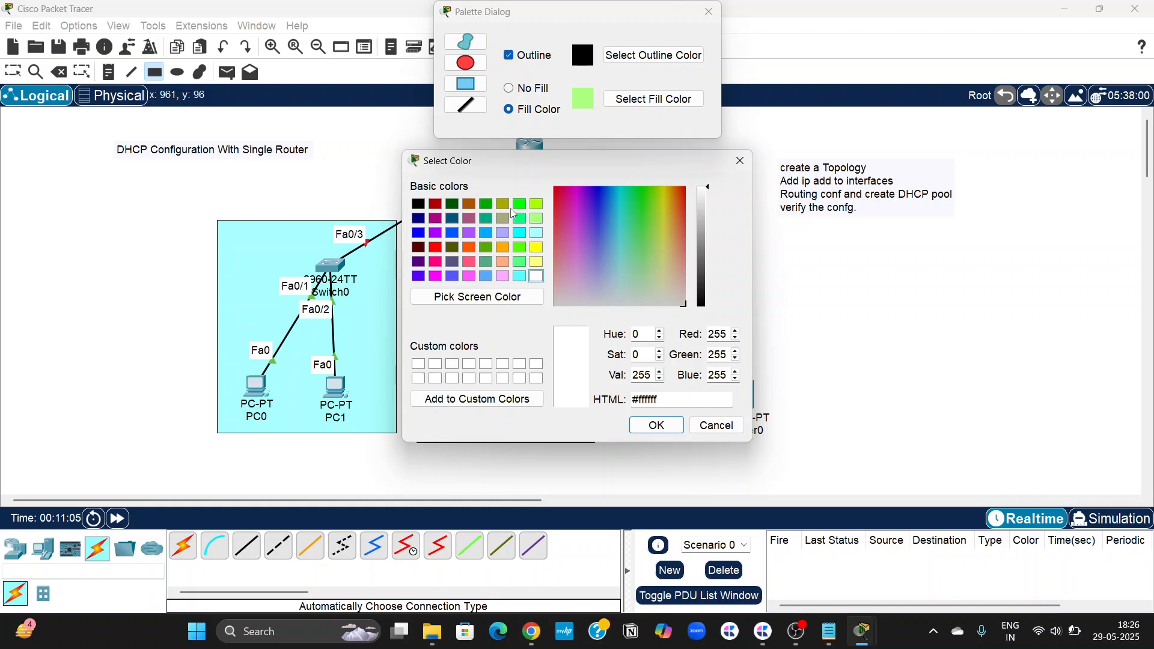
pyautogui.click(536, 262)
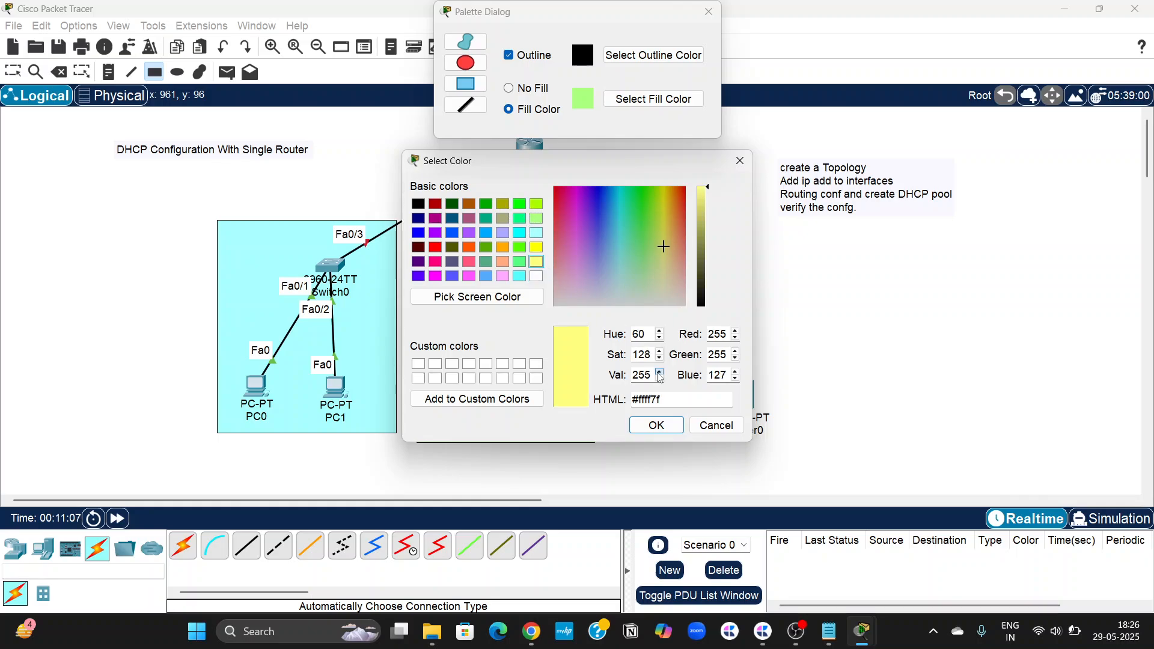
pyautogui.click(654, 426)
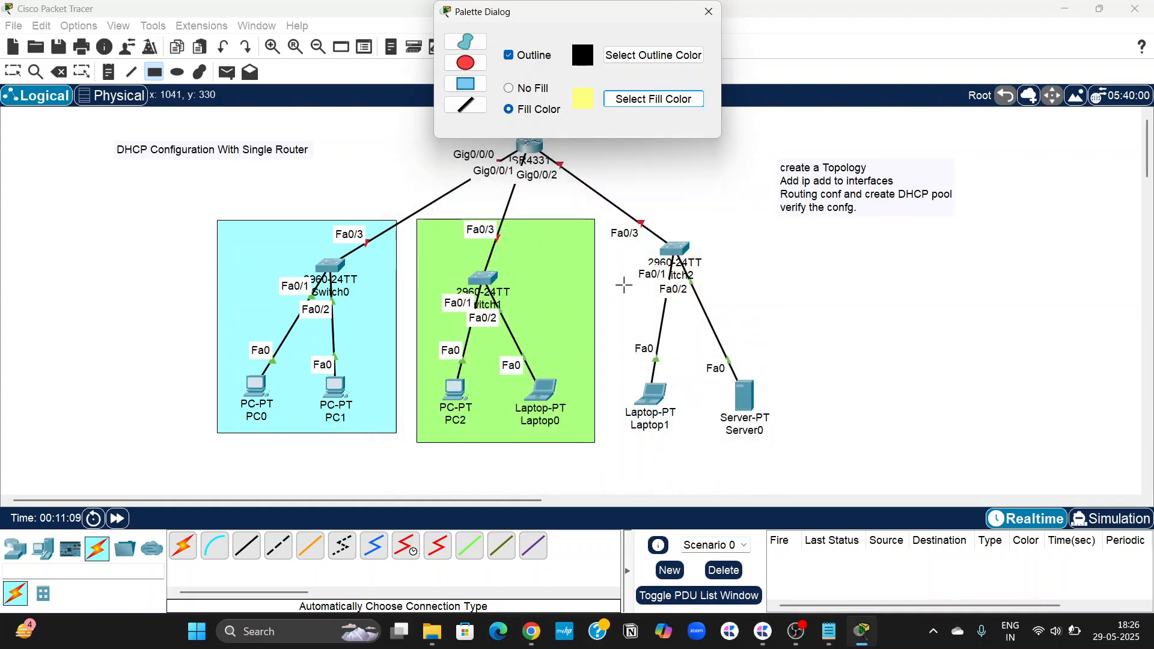
pyautogui.moveTo(612, 216)
pyautogui.mouseDown()
pyautogui.moveTo(825, 354)
pyautogui.moveTo(818, 458)
pyautogui.moveTo(796, 481)
pyautogui.moveTo(792, 454)
pyautogui.mouseUp()
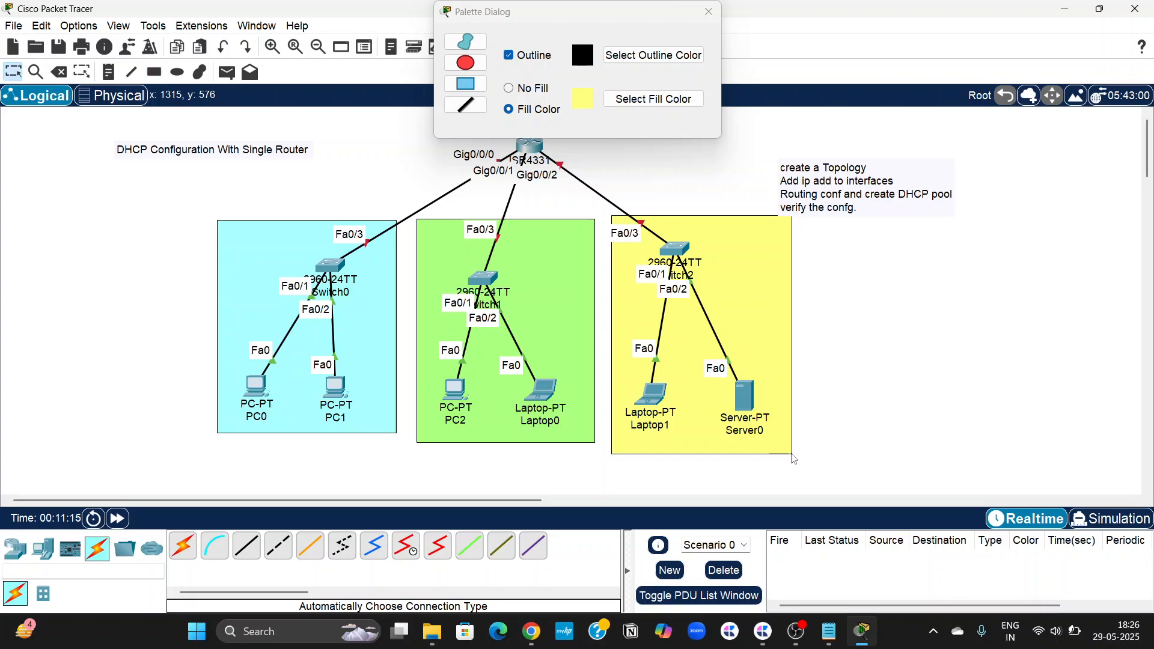
pyautogui.press('Escape')
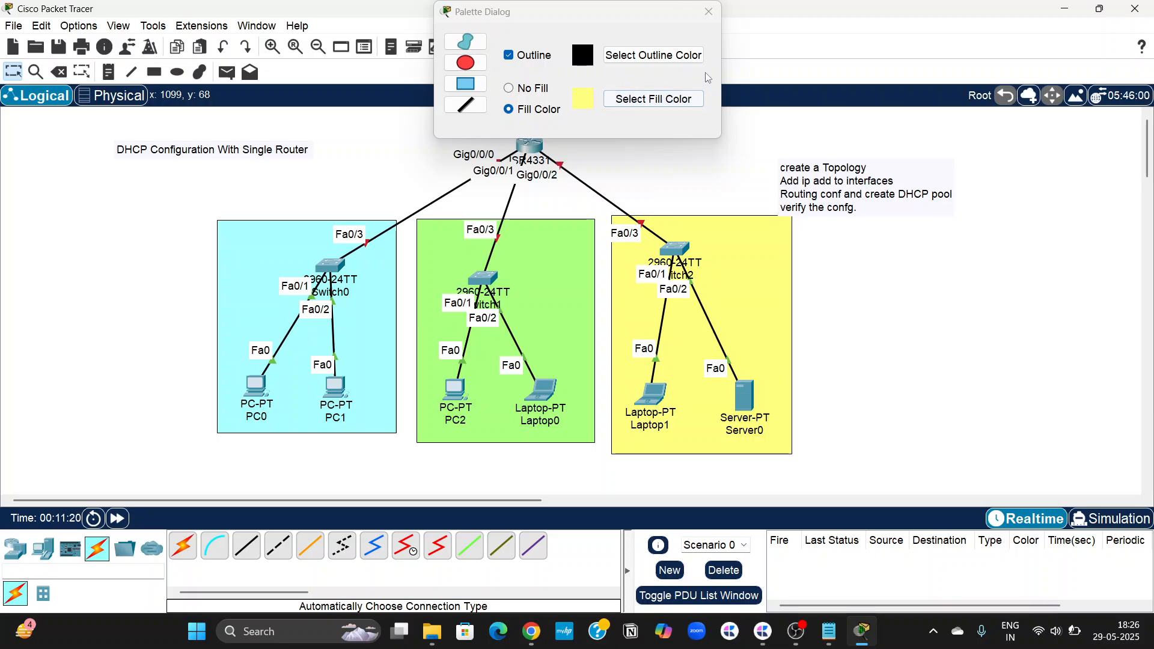
pyautogui.click(710, 11)
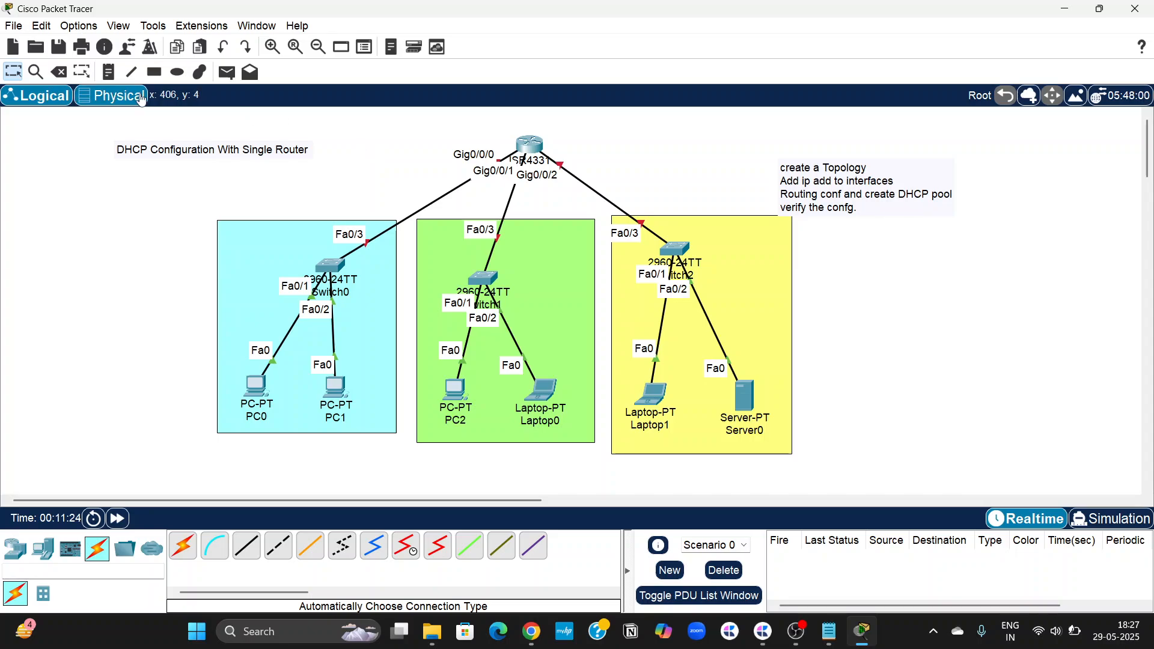
# Step: Label the router's links to Switch0, Switch1 and Switch2 with notes 192.168.10.1, 192.168.20.1 and 192.168.30.1, and shift the first two closer to their links
pyautogui.click(111, 77)
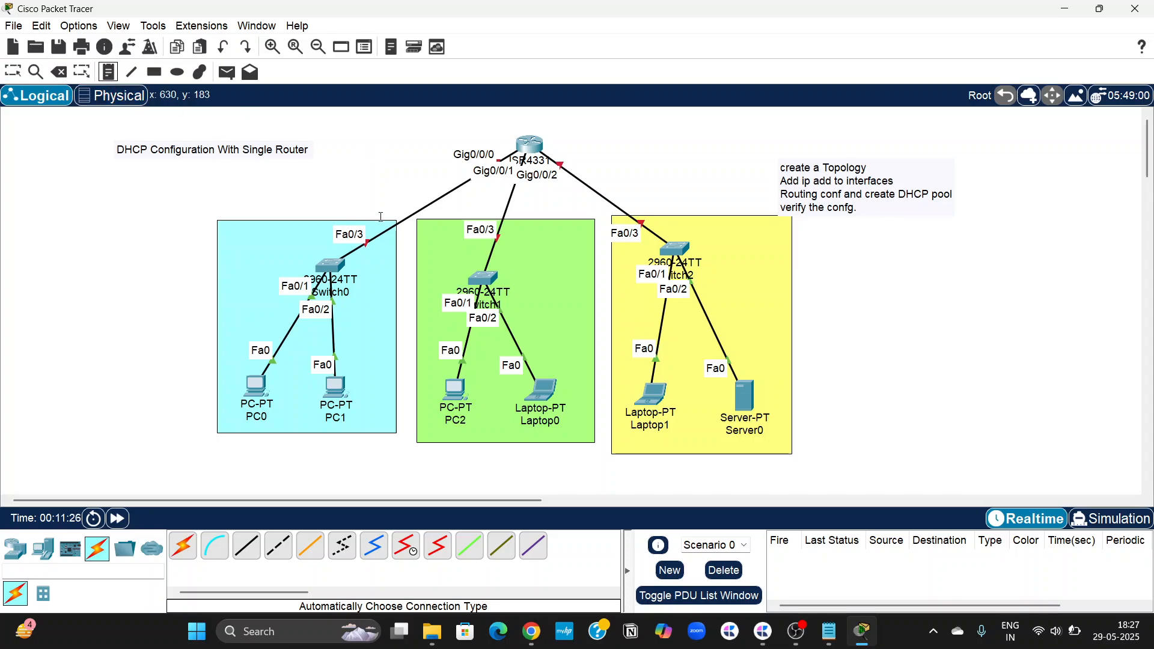
pyautogui.click(383, 188)
pyautogui.write('19')
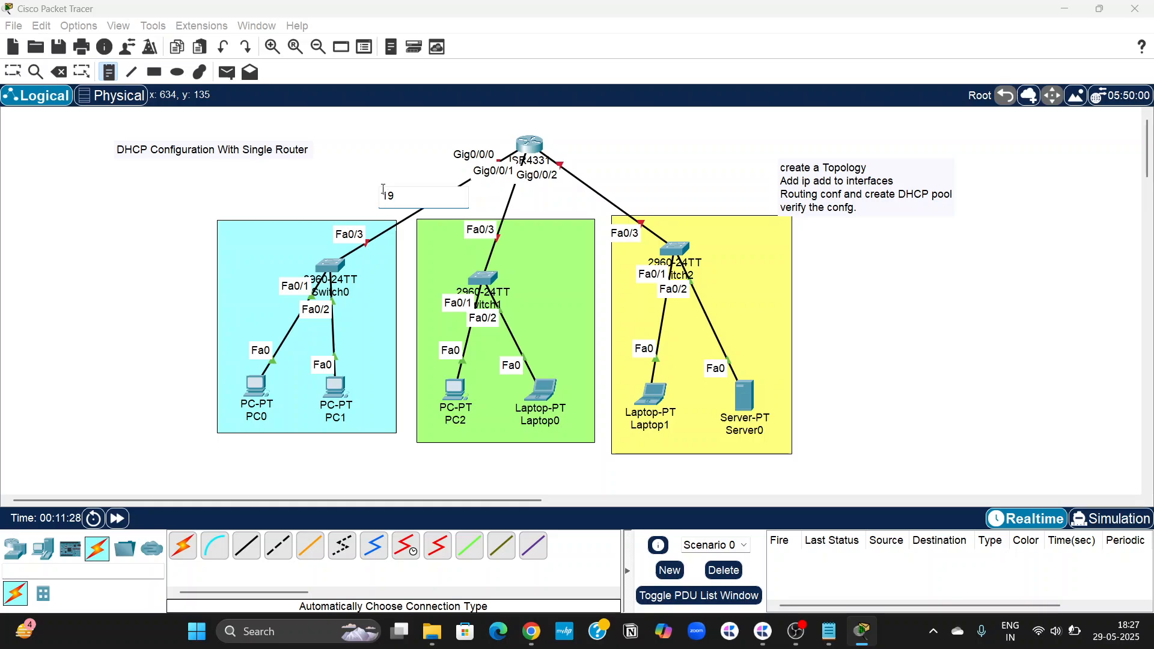
pyautogui.write('2.168.10.1')
pyautogui.click(519, 201)
pyautogui.write('19')
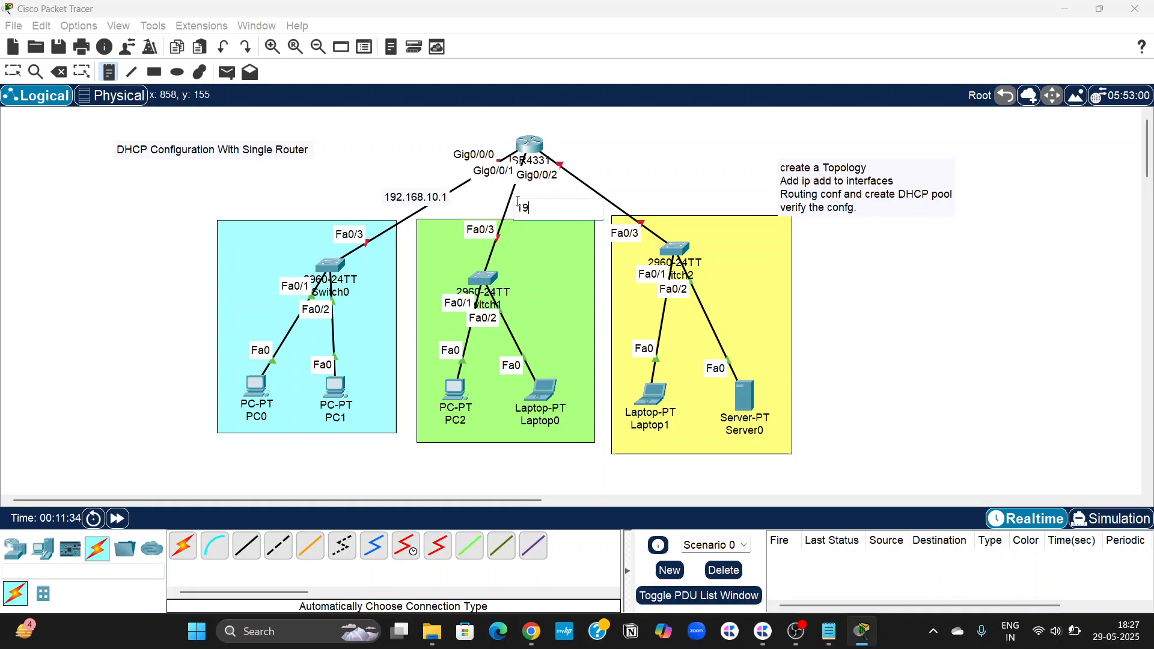
pyautogui.write('2.168.20.1')
pyautogui.click(597, 173)
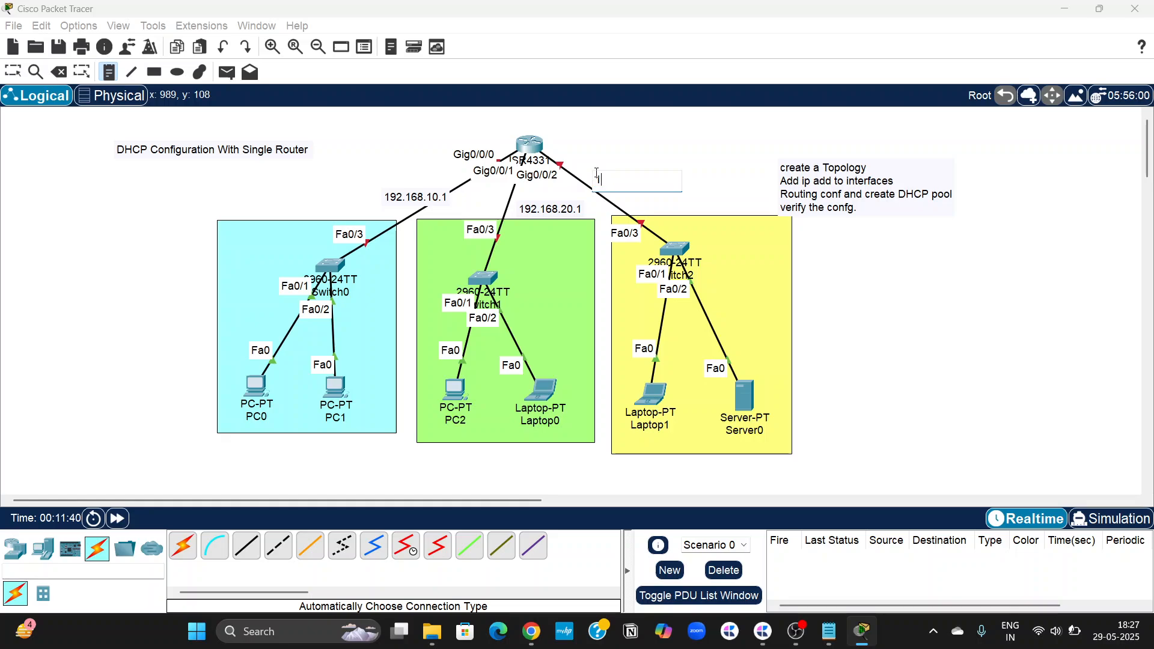
pyautogui.write('192.168.30.1')
pyautogui.press('Escape')
pyautogui.moveTo(426, 200); pyautogui.dragTo(417, 195)
pyautogui.moveTo(538, 215); pyautogui.dragTo(532, 211)
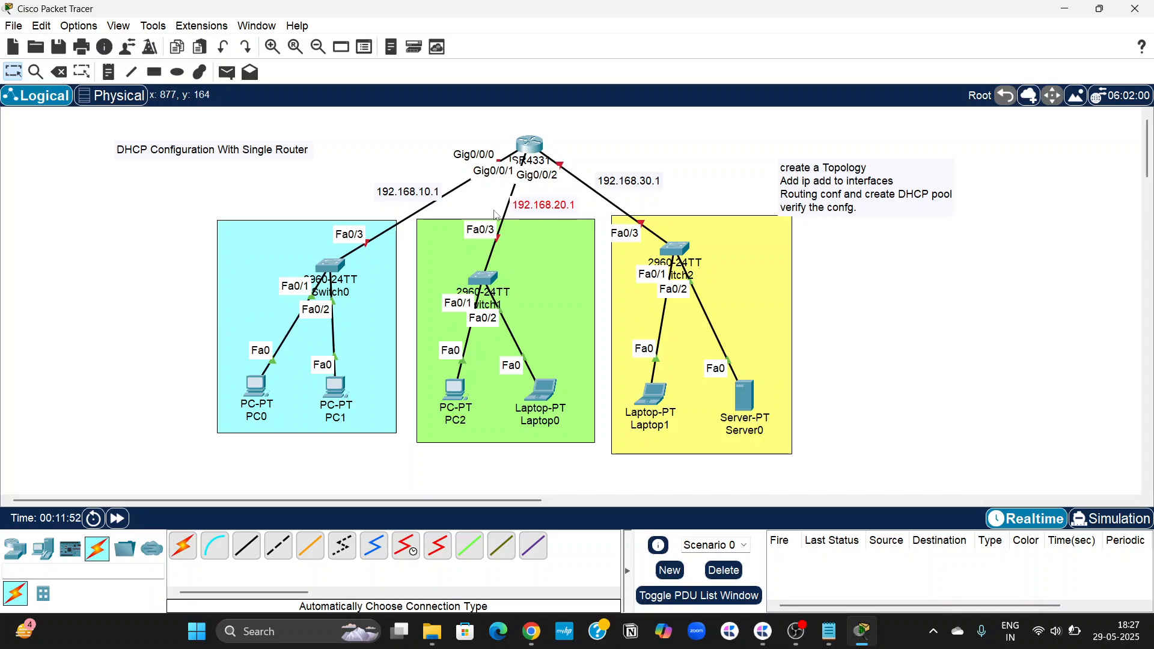
# Step: Add the notes "Sales" in the cyan area, "marketing" in the green area and "Admin" in the yellow area
pyautogui.click(109, 72)
pyautogui.click(233, 232)
pyautogui.write('Sa')
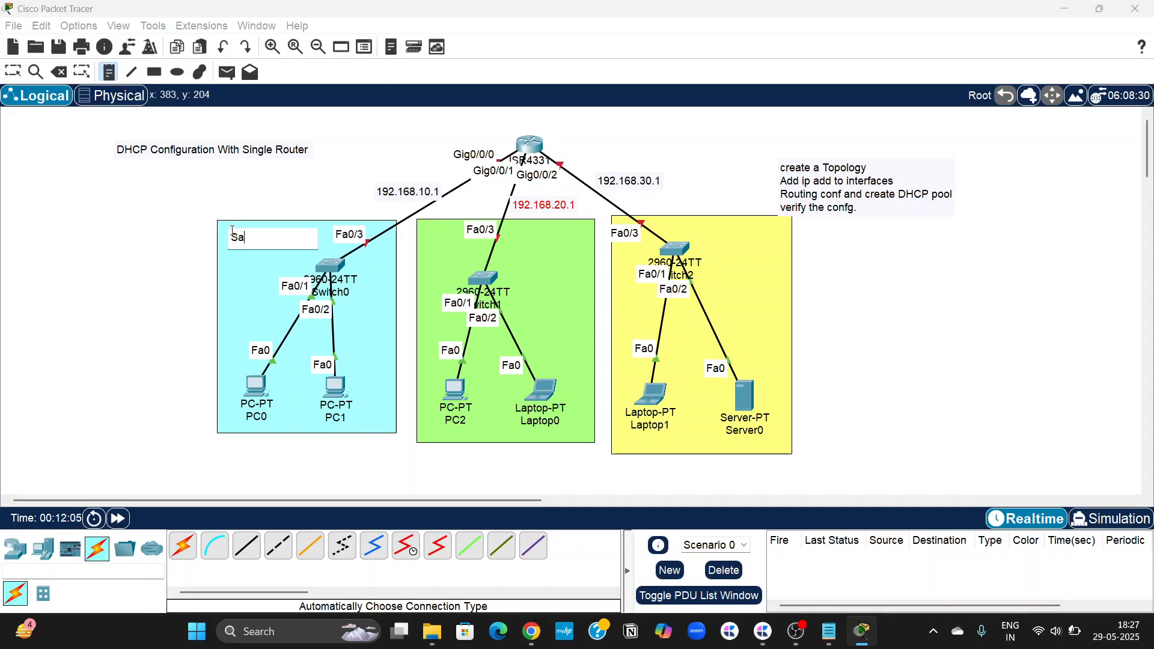
pyautogui.write('les')
pyautogui.click(522, 238)
pyautogui.write('marketi')
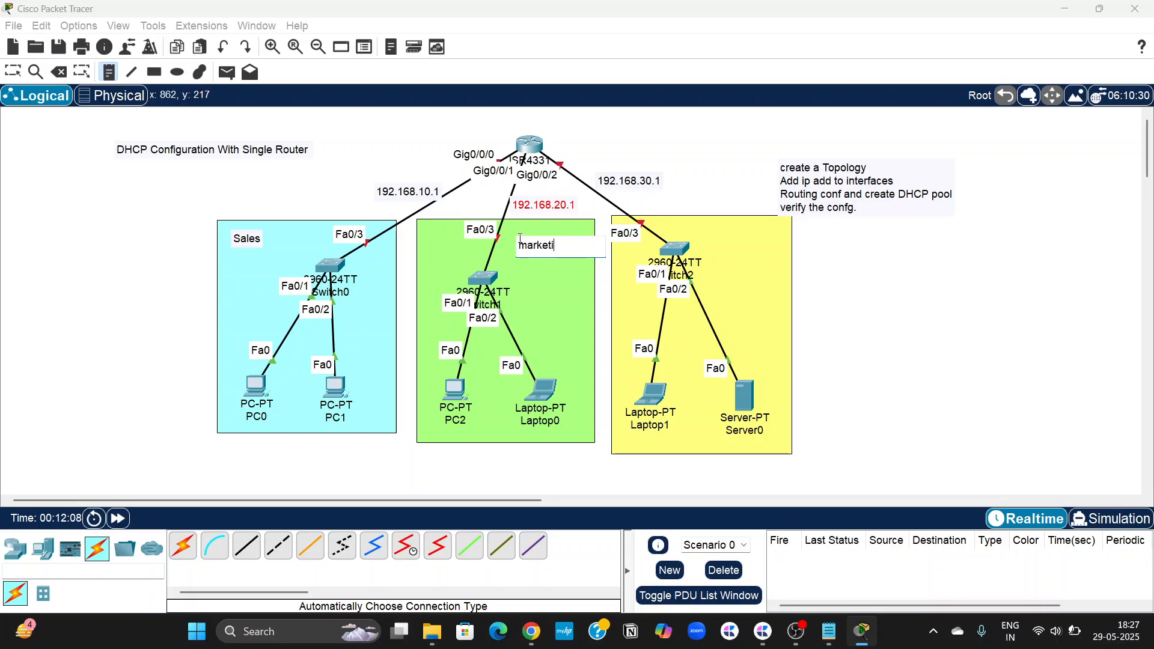
pyautogui.write('ng')
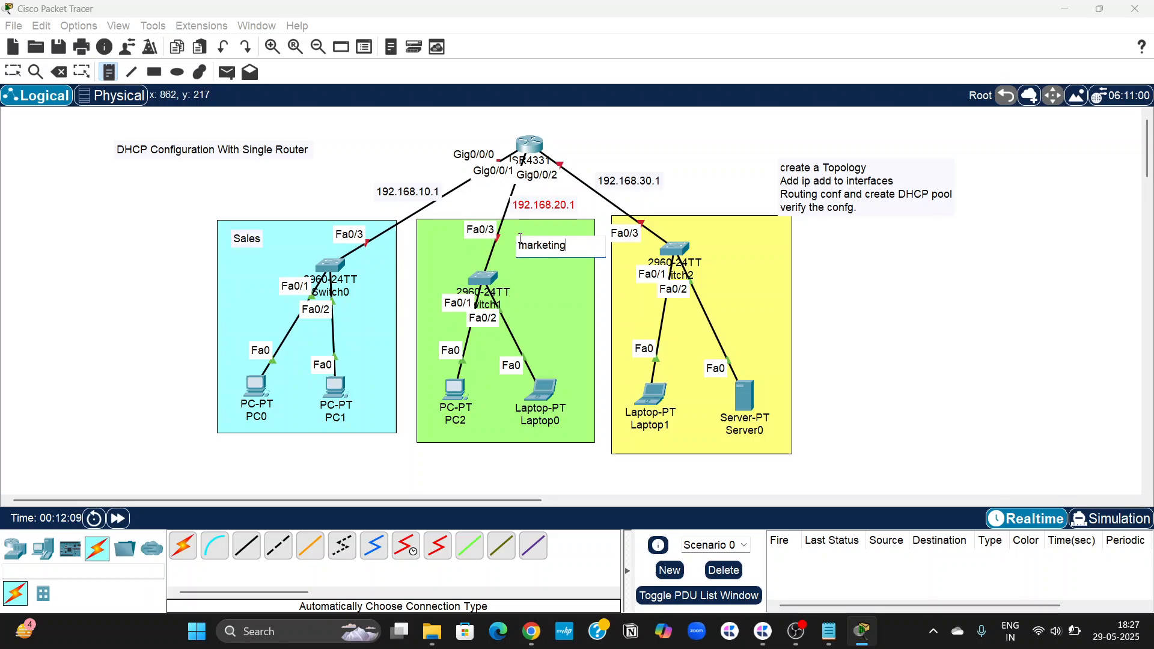
pyautogui.click(735, 238)
pyautogui.write('Admin')
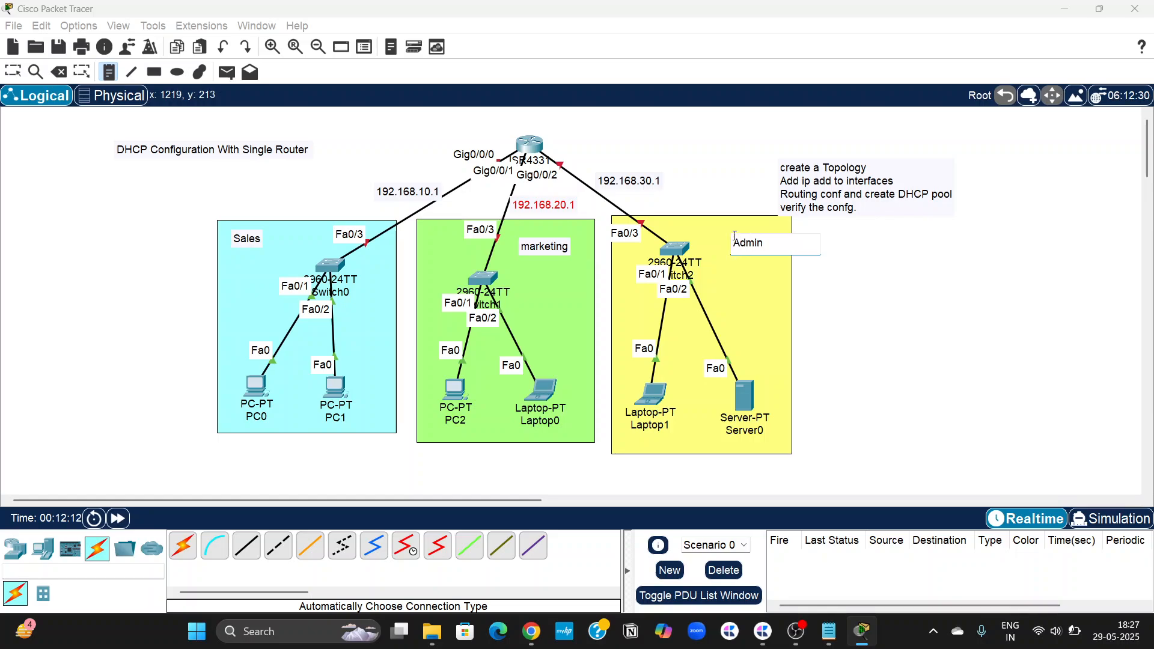
pyautogui.press('Escape')
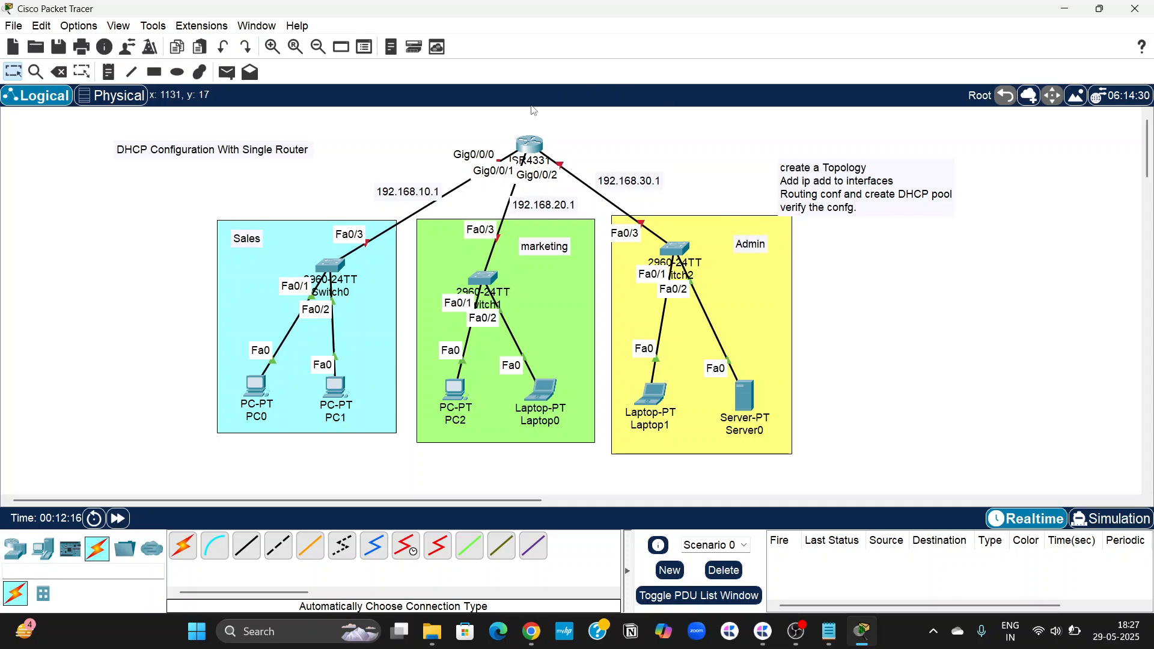
# Step: Open Router0's command line and decline the initial configuration dialog with n to reach the router prompt
pyautogui.click(530, 147)
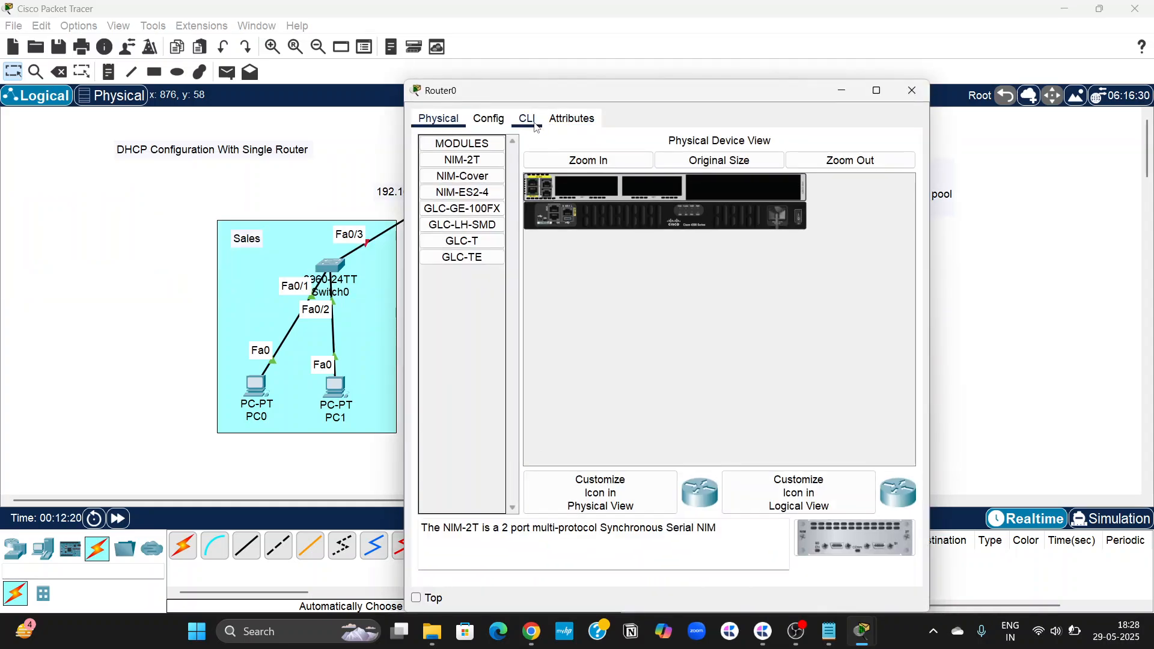
pyautogui.click(528, 120)
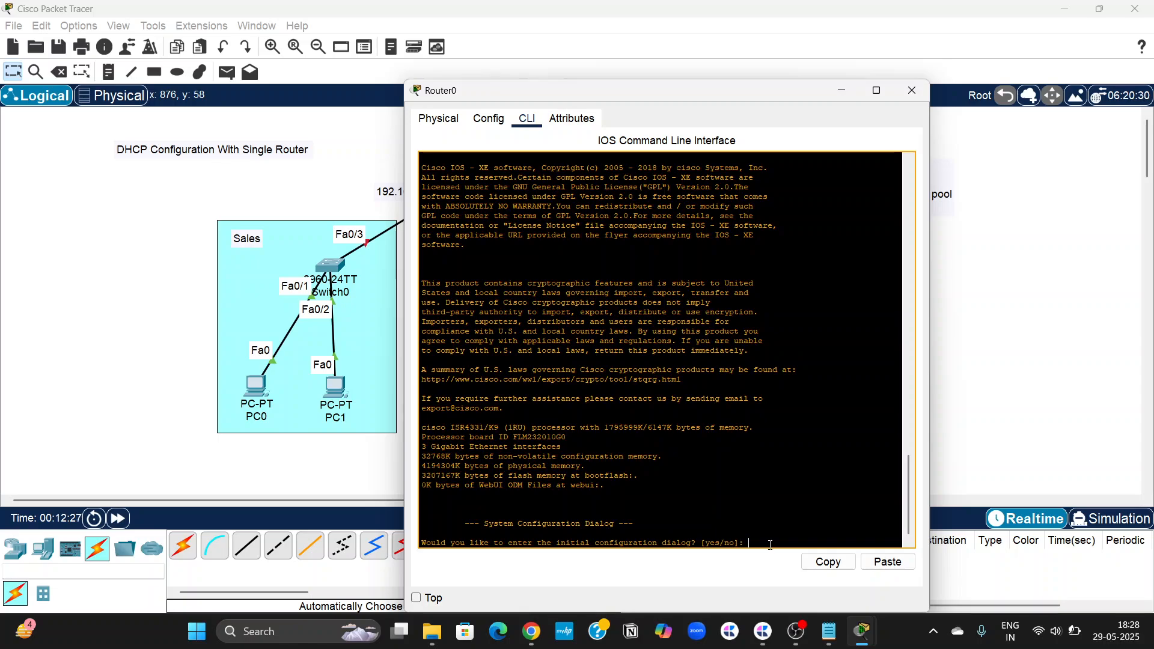
pyautogui.write('n')
pyautogui.press('Return')
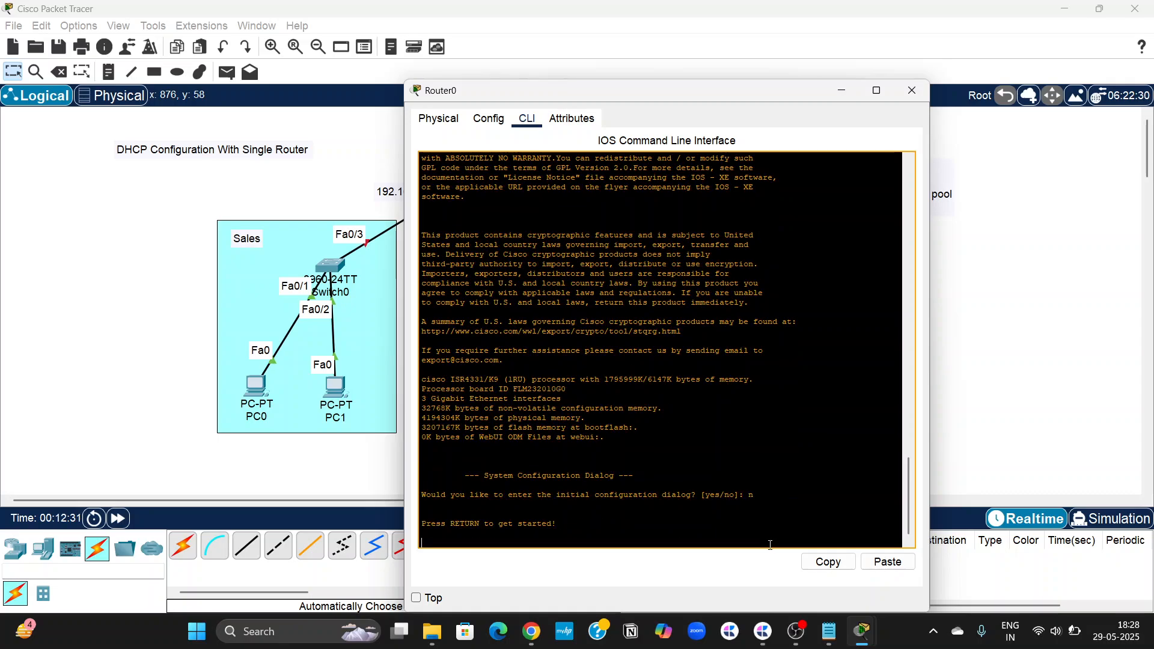
pyautogui.press('Return')
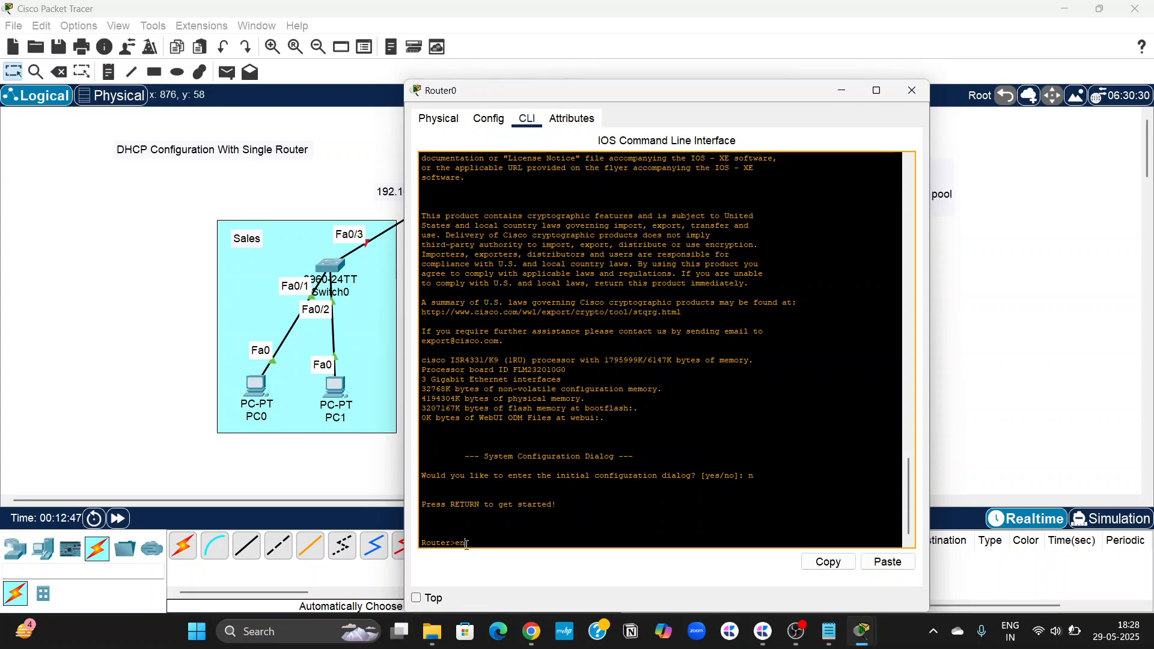
# Step: Enter global configuration mode on Router0 with en and conf t, and set its hostname to R1
pyautogui.press('Return')
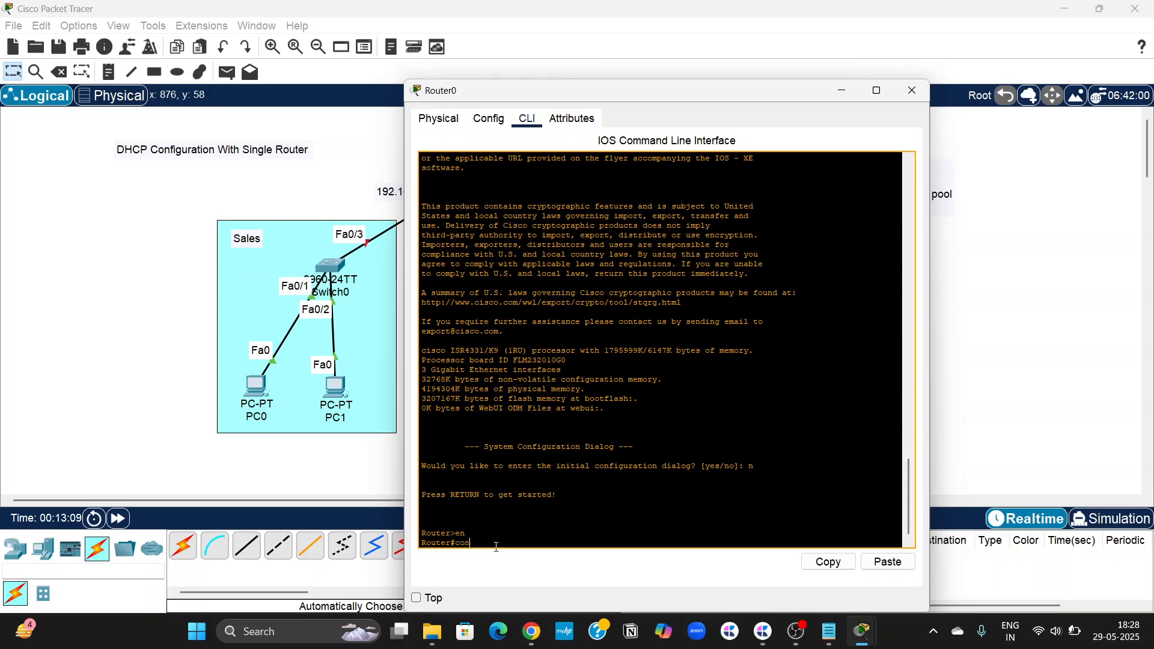
pyautogui.write('t')
pyautogui.press('Return')
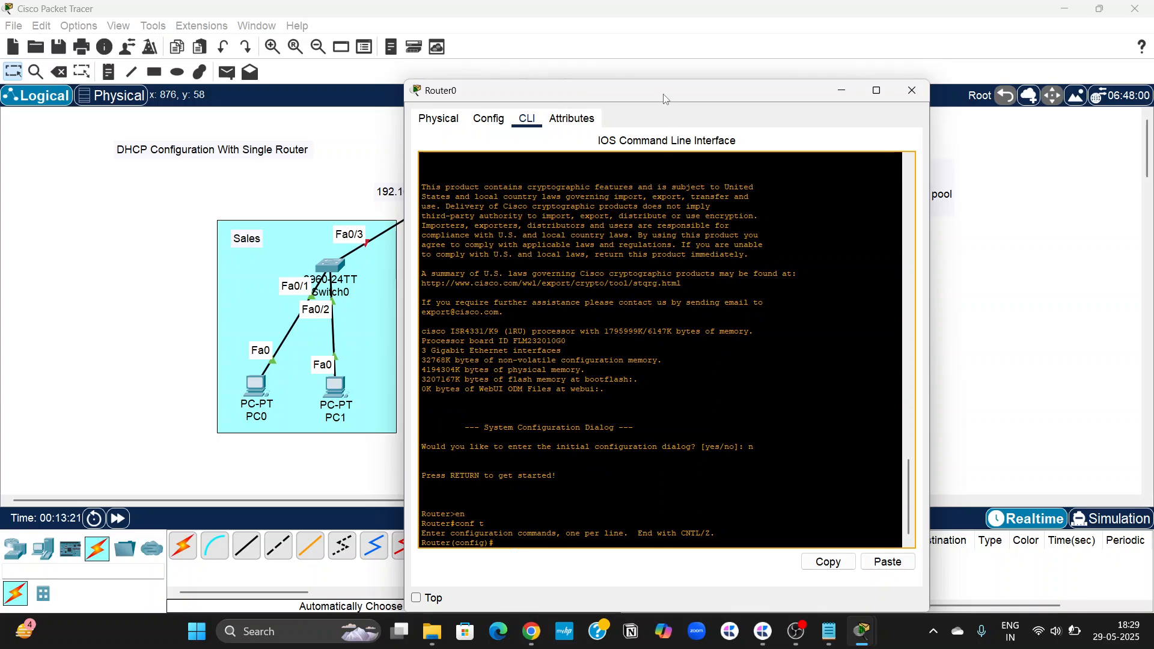
pyautogui.moveTo(665, 98); pyautogui.dragTo(902, 58)
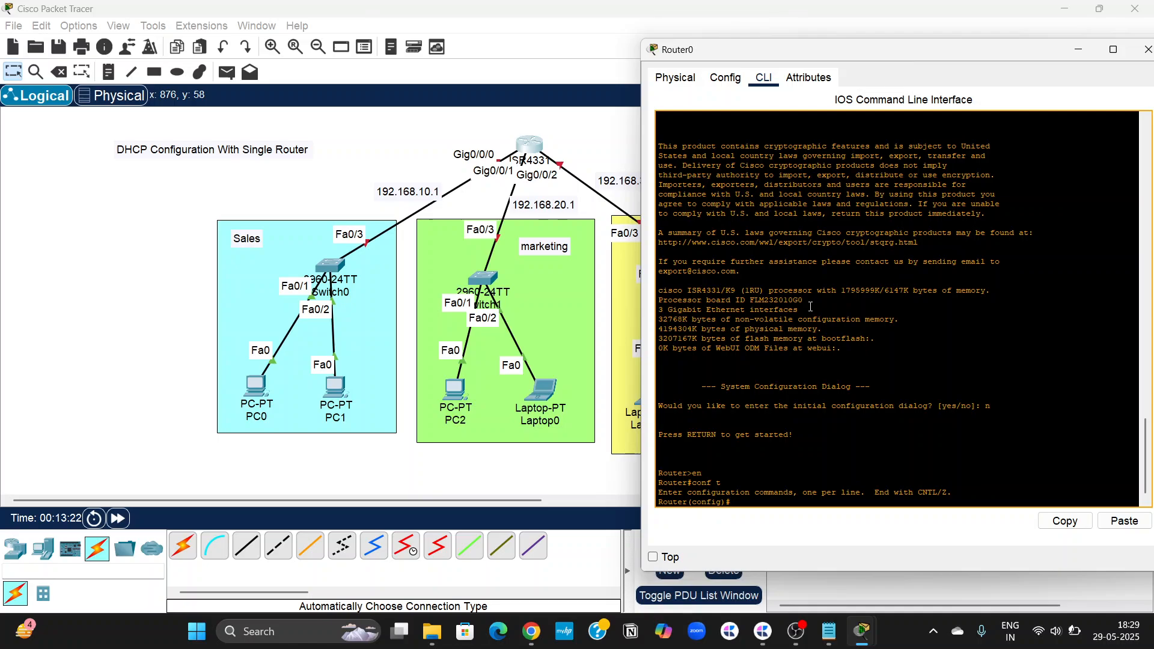
pyautogui.write('ostname R1')
pyautogui.press('Return')
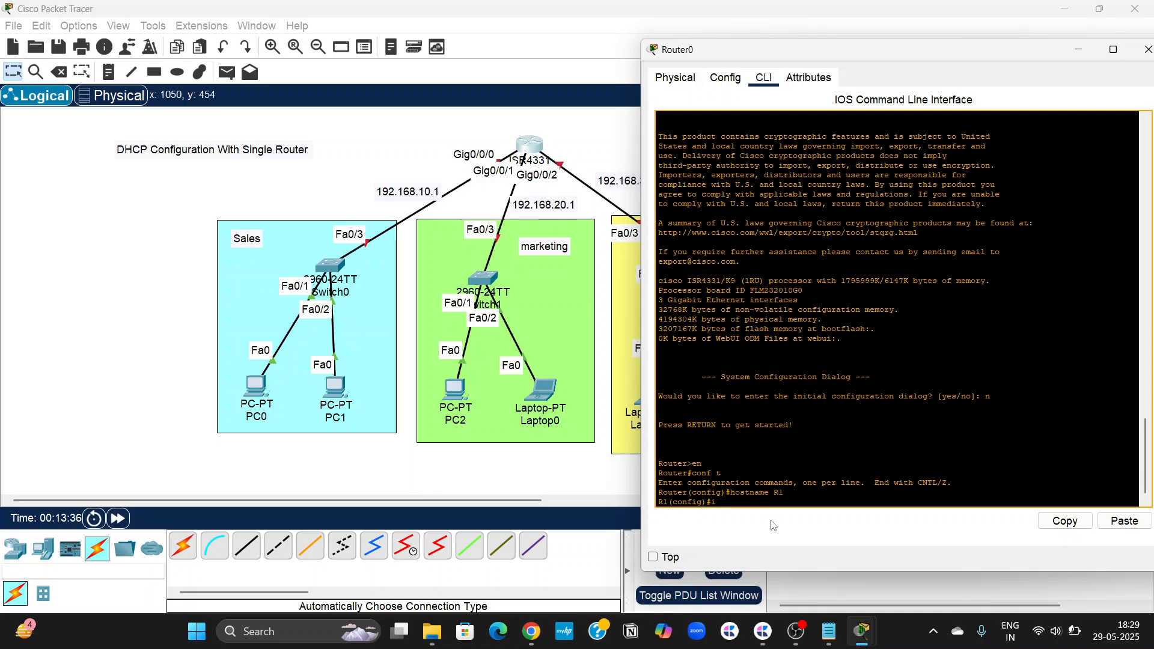
# Step: Assign IP address 192.168.10.1 with mask 255.255.255.0 to the router's interface gig0/0/0
pyautogui.write('nt gig0/0/0')
pyautogui.press('Return')
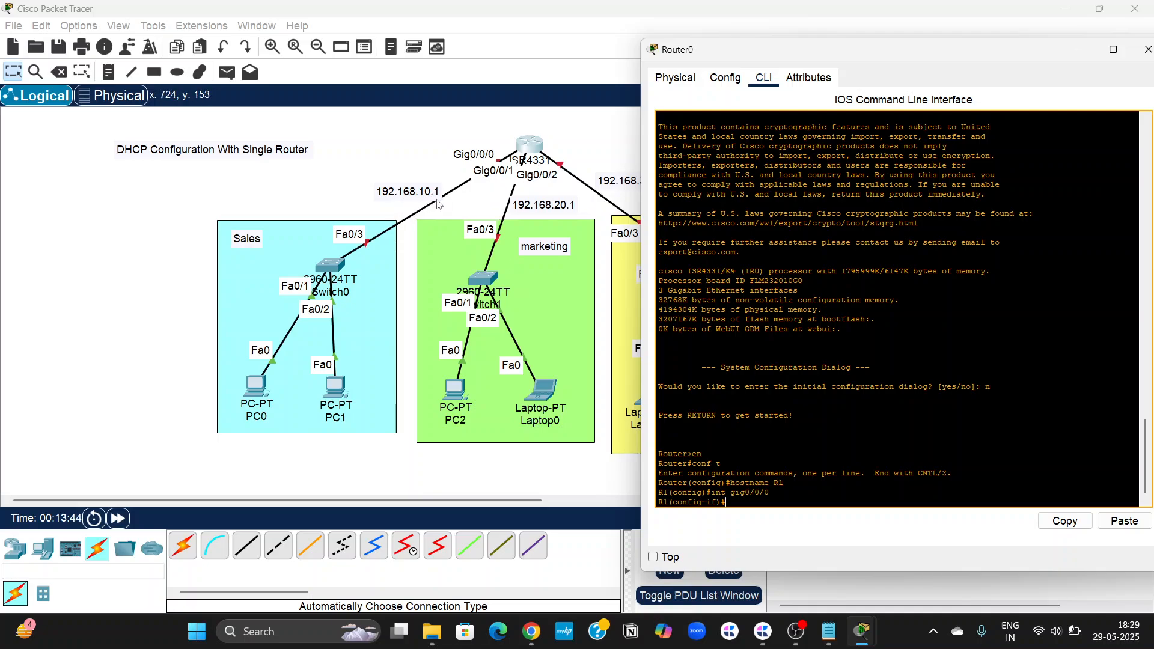
pyautogui.write('ip ad')
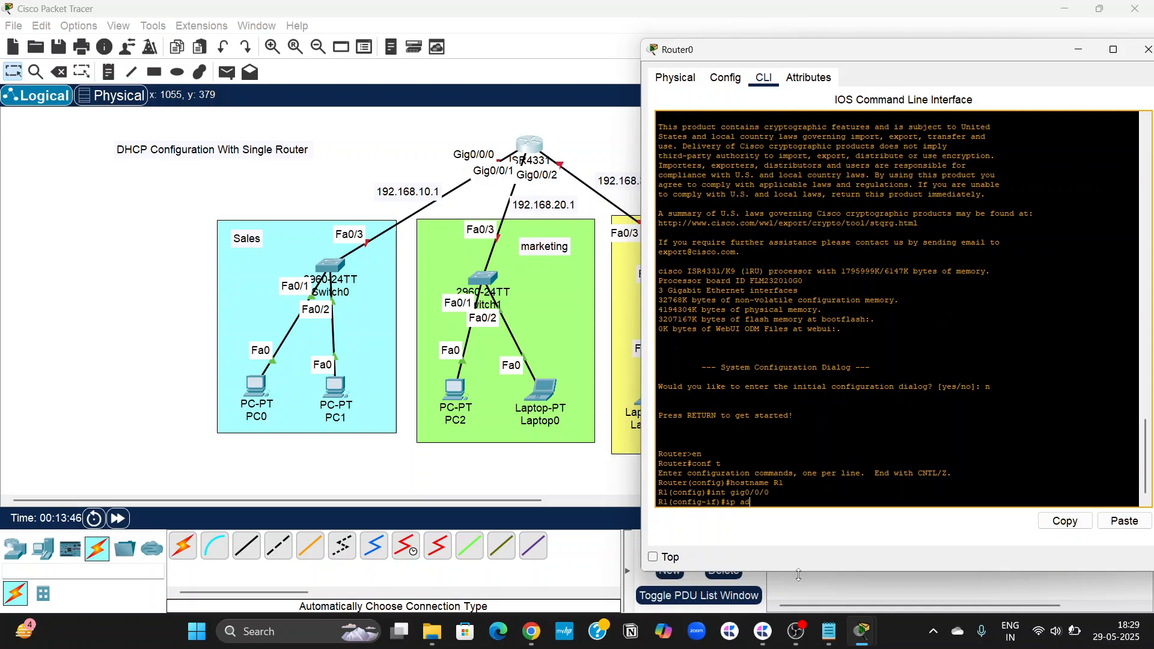
pyautogui.write('d 192.168.10.1 255.255.255.0')
pyautogui.press('Return')
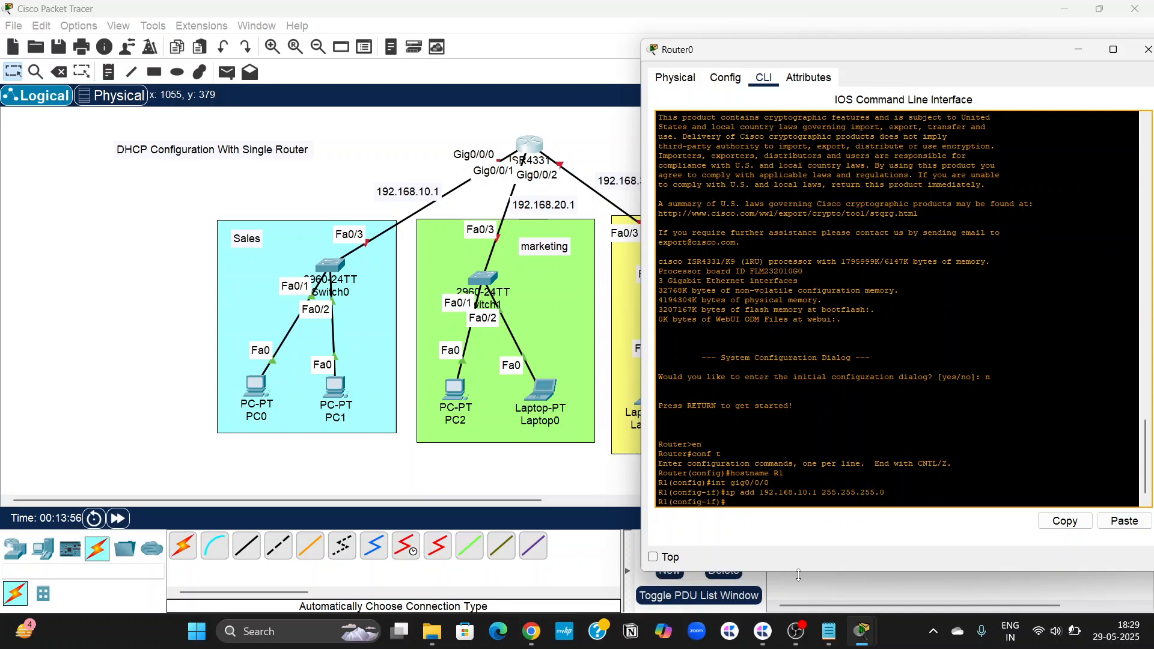
# Step: Enable the router's interface gig0/0/0 with no shut, and nudge the router icon slightly up and left in the topology
pyautogui.write('no shut')
pyautogui.click(529, 149)
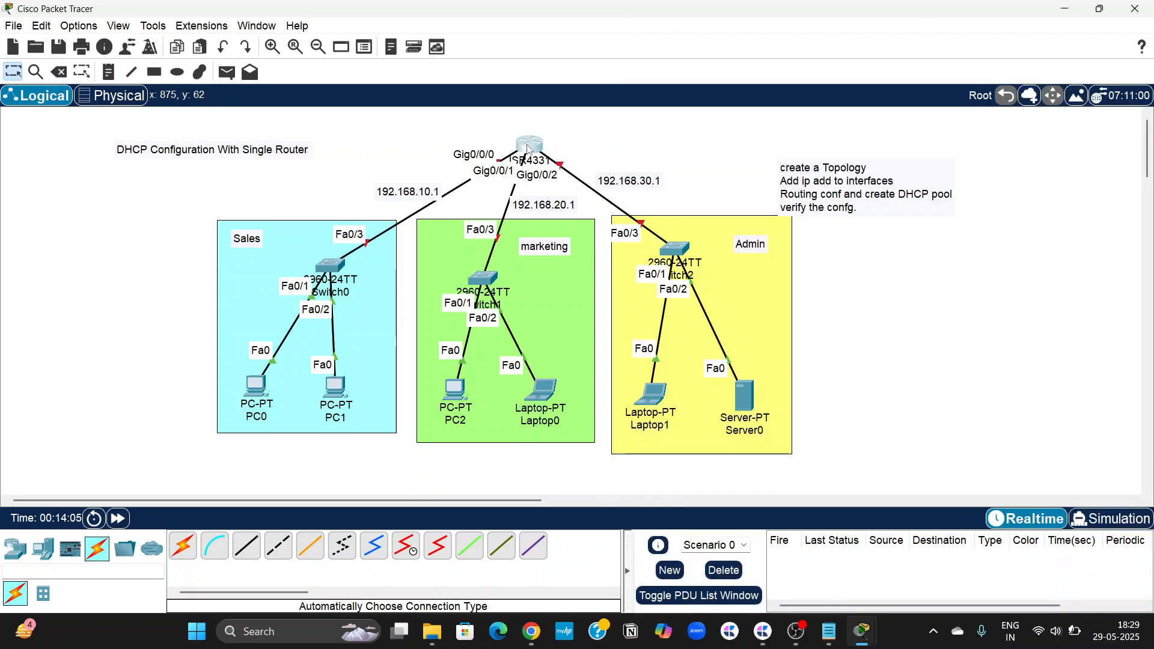
pyautogui.moveTo(529, 149); pyautogui.dragTo(517, 140)
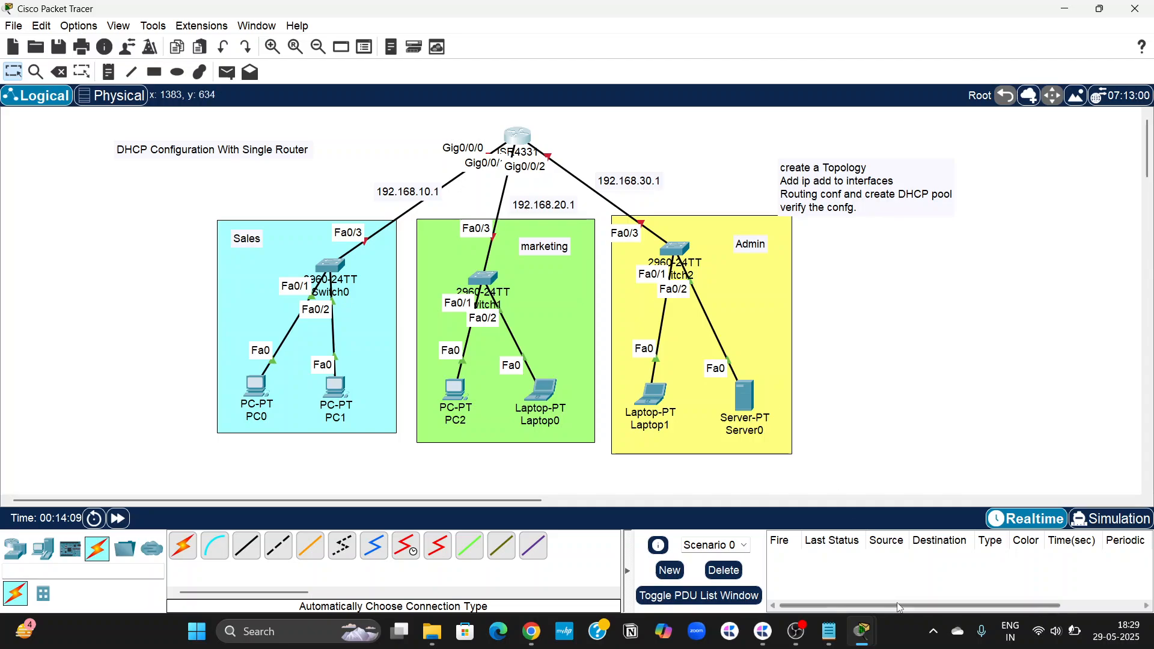
pyautogui.moveTo(863, 632)
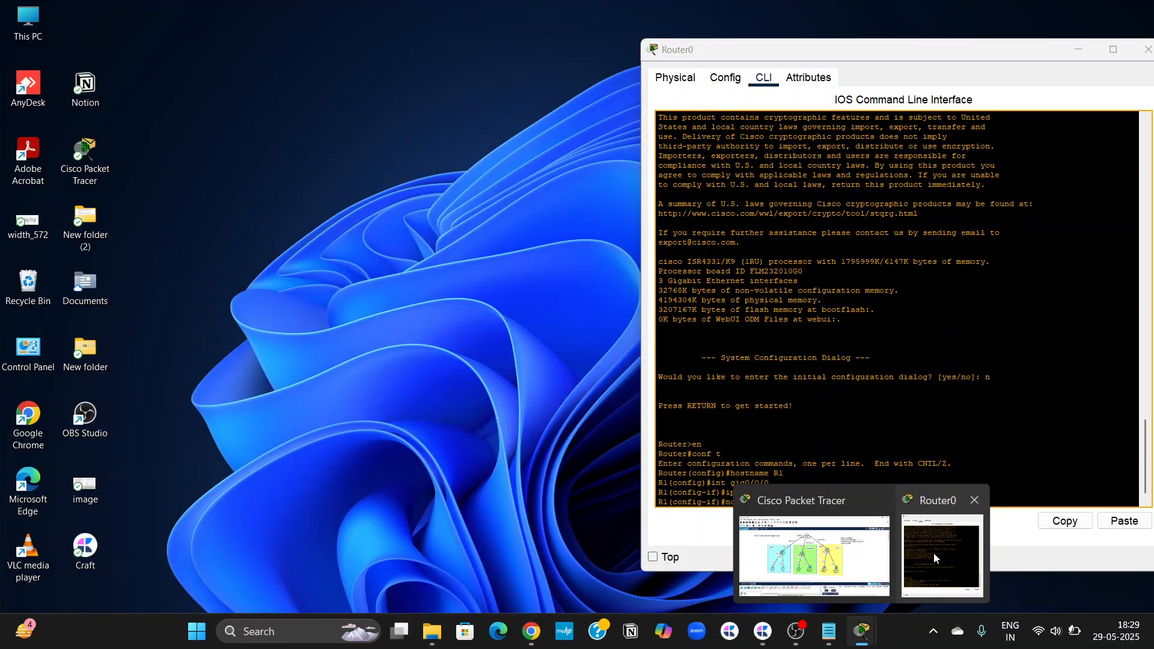
pyautogui.click(933, 554)
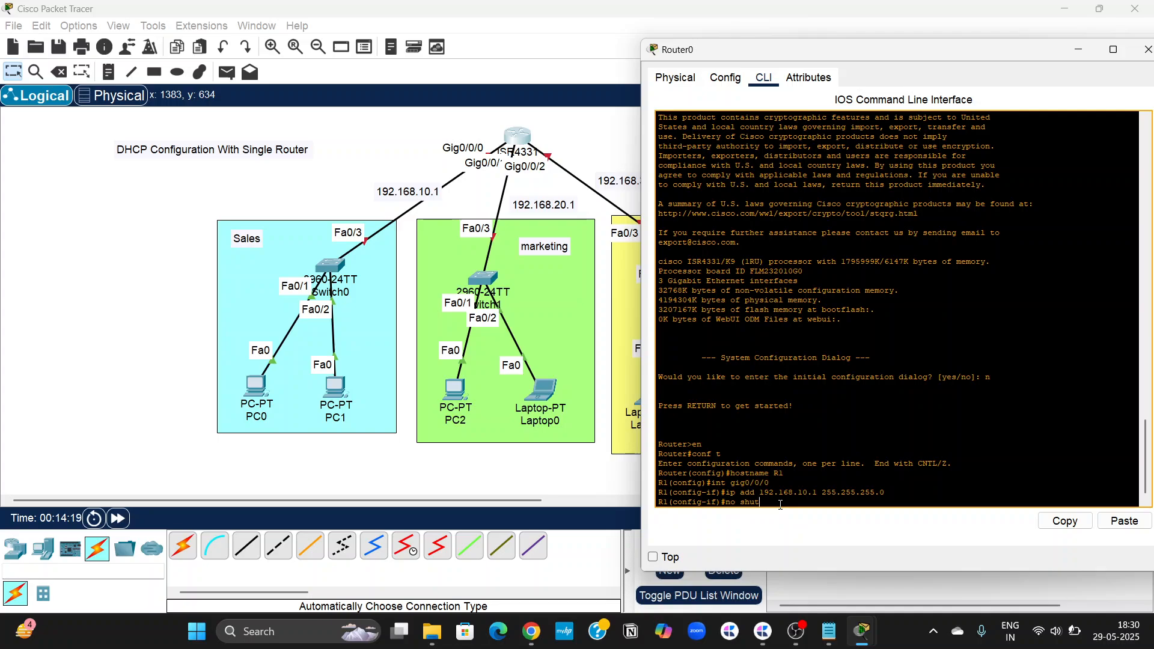
pyautogui.press('Return')
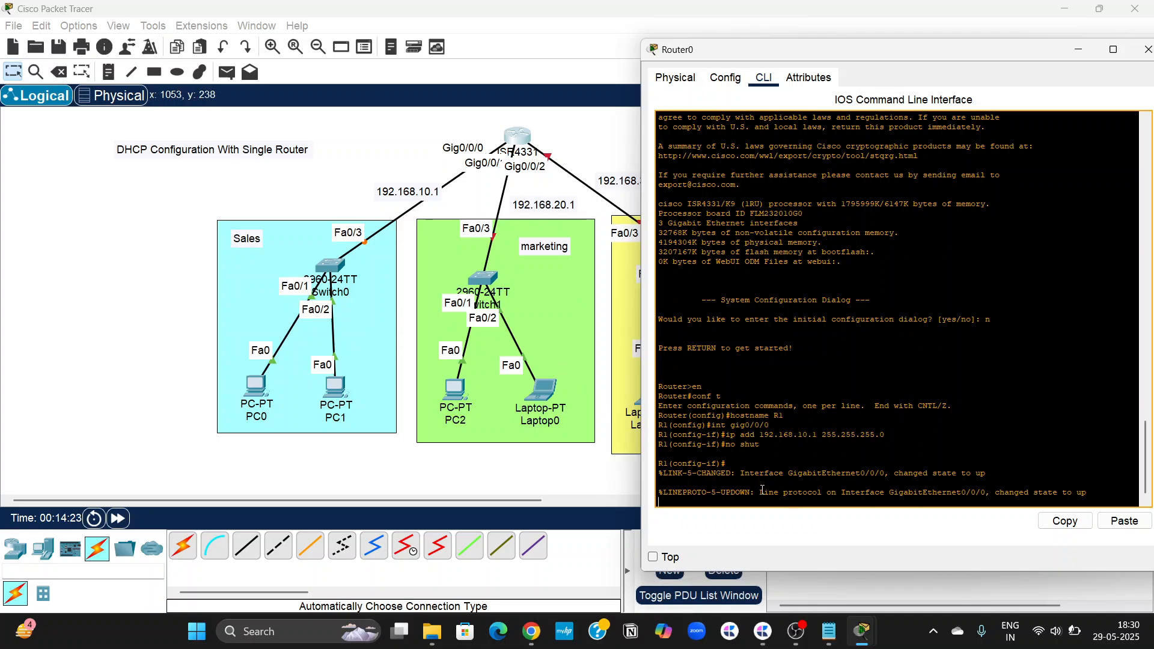
pyautogui.moveTo(760, 493); pyautogui.dragTo(1095, 497)
pyautogui.press('Return')
pyautogui.press('Return')
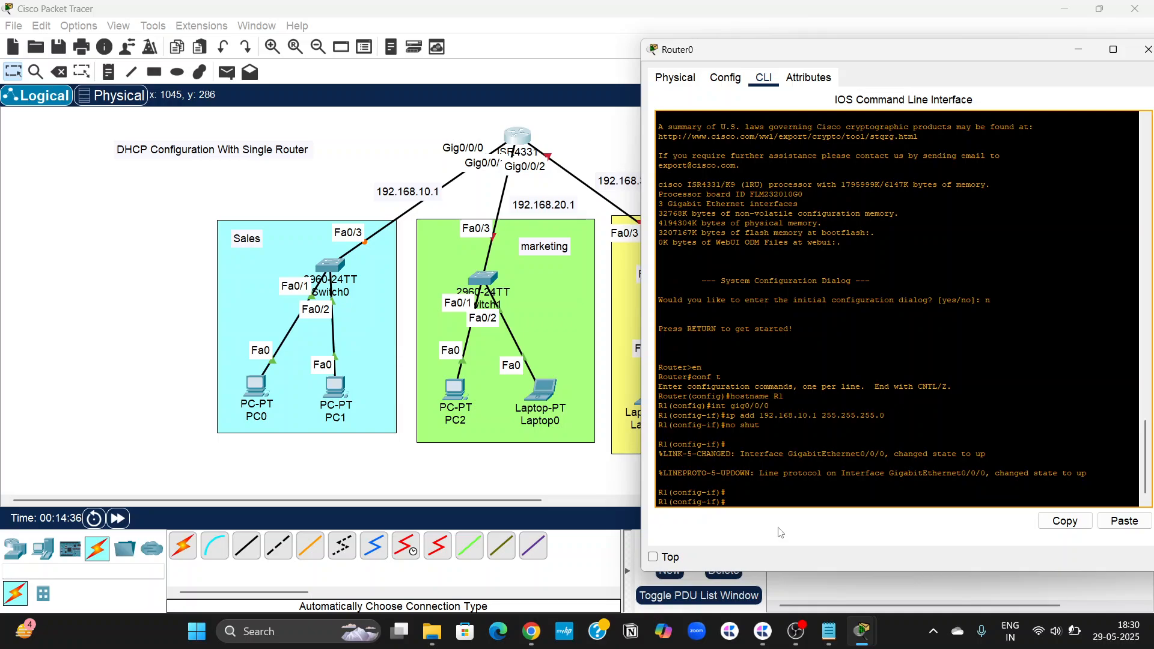
# Step: Shift the marketing switch slightly left, and assign 192.168.20.1 with mask 255.255.255.0 to the router's interface gig0/0/1
pyautogui.write('int')
pyautogui.click(494, 283)
pyautogui.moveTo(493, 283); pyautogui.dragTo(479, 280)
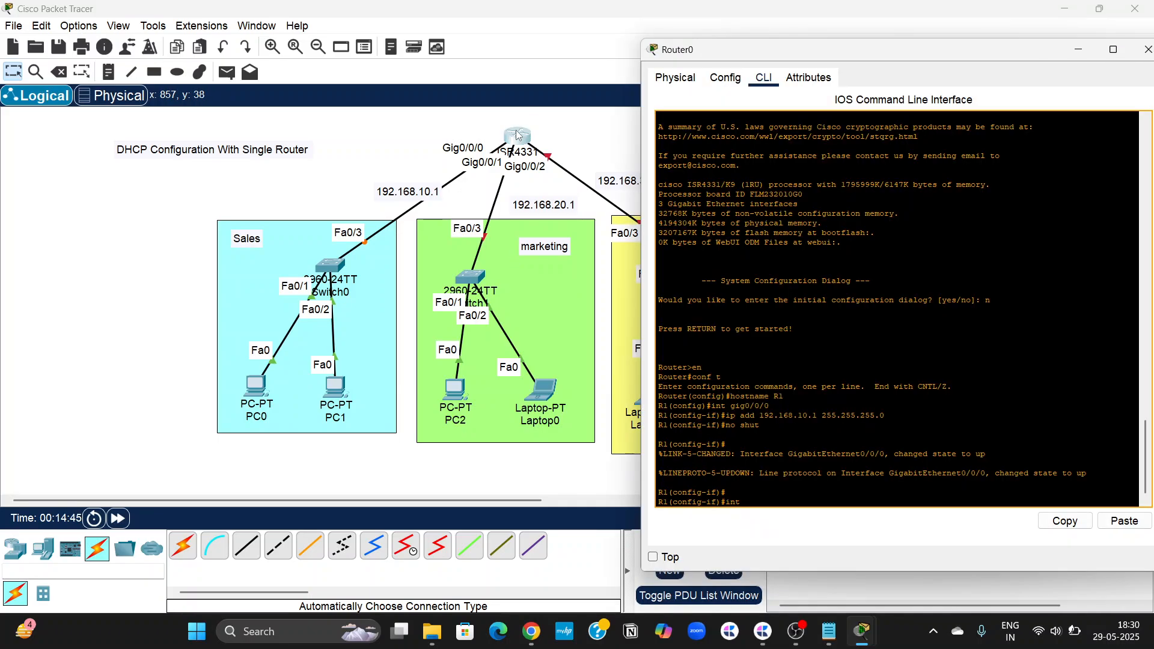
pyautogui.click(518, 136)
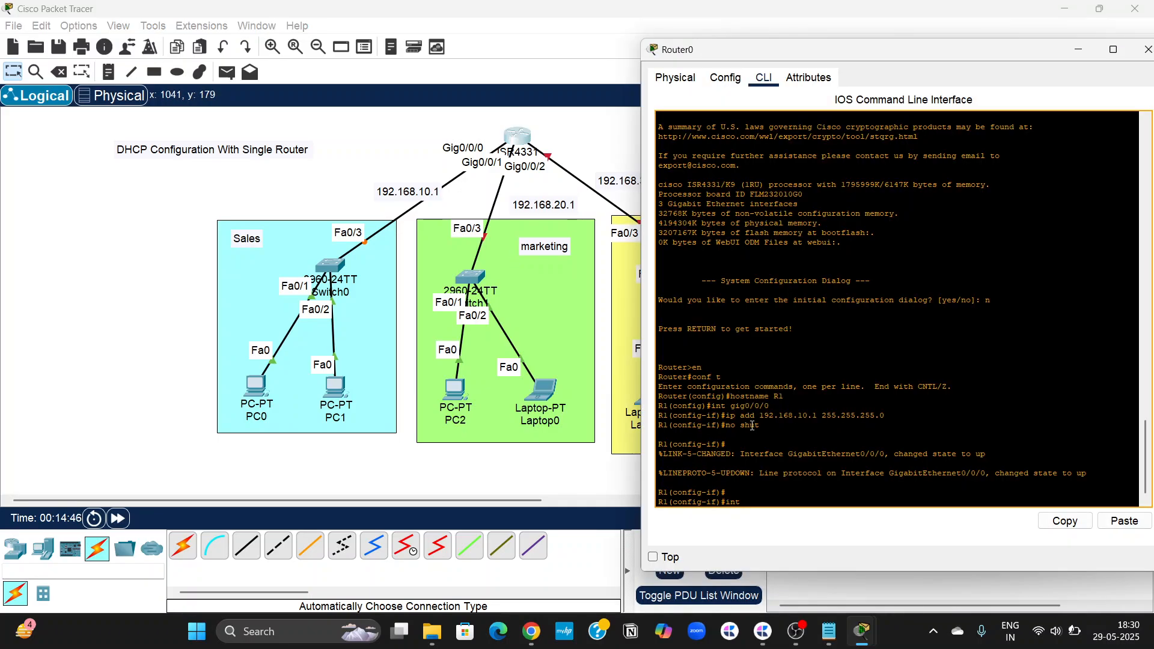
pyautogui.write('gig0/0/')
pyautogui.write('1')
pyautogui.press('Return')
pyautogui.write('ip ')
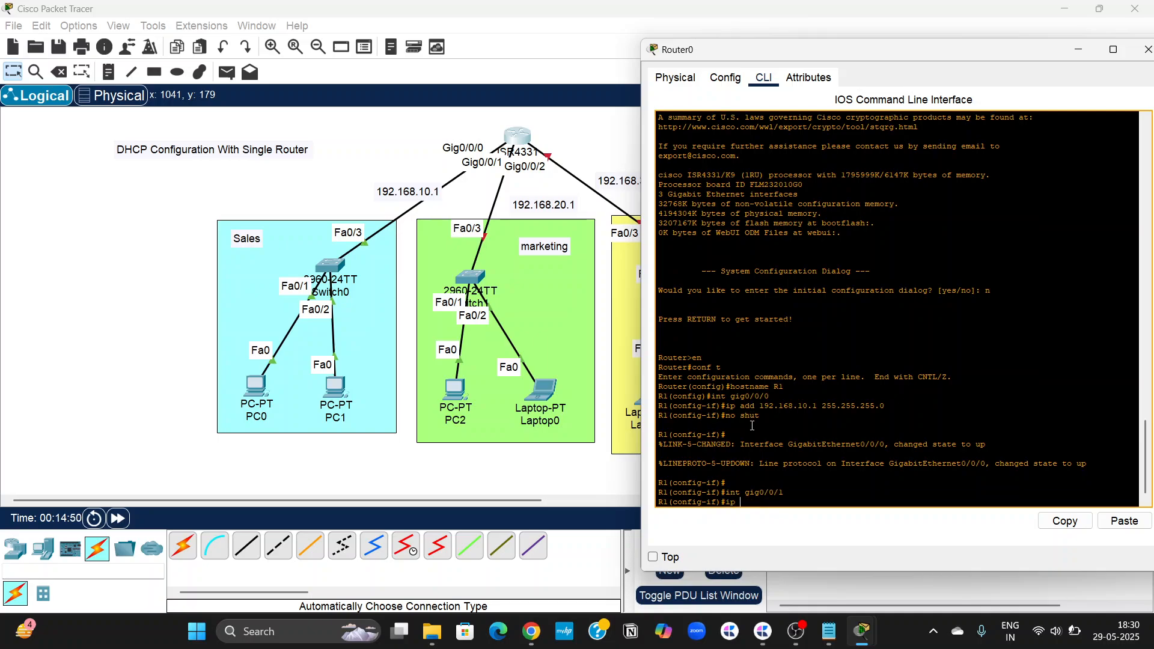
pyautogui.write('add 192.168.20.1 255.255.255.0')
pyautogui.press('Return')
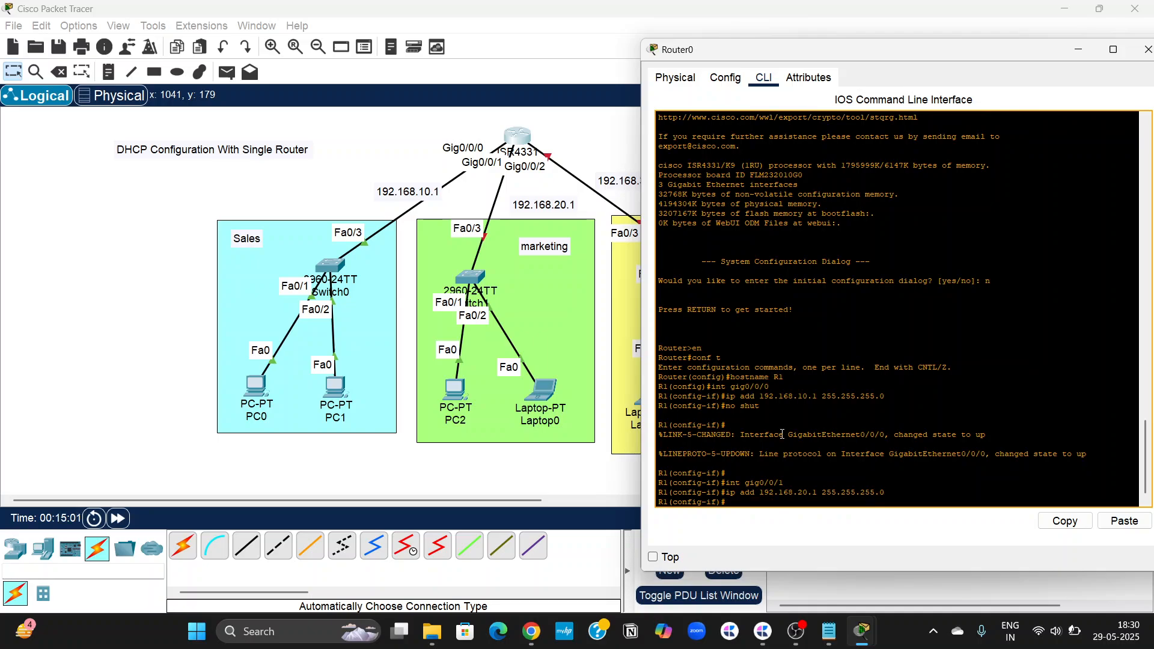
# Step: Enable interface gig0/0/1 with no shut and return to the interface configuration prompt
pyautogui.write('no shut')
pyautogui.press('Return')
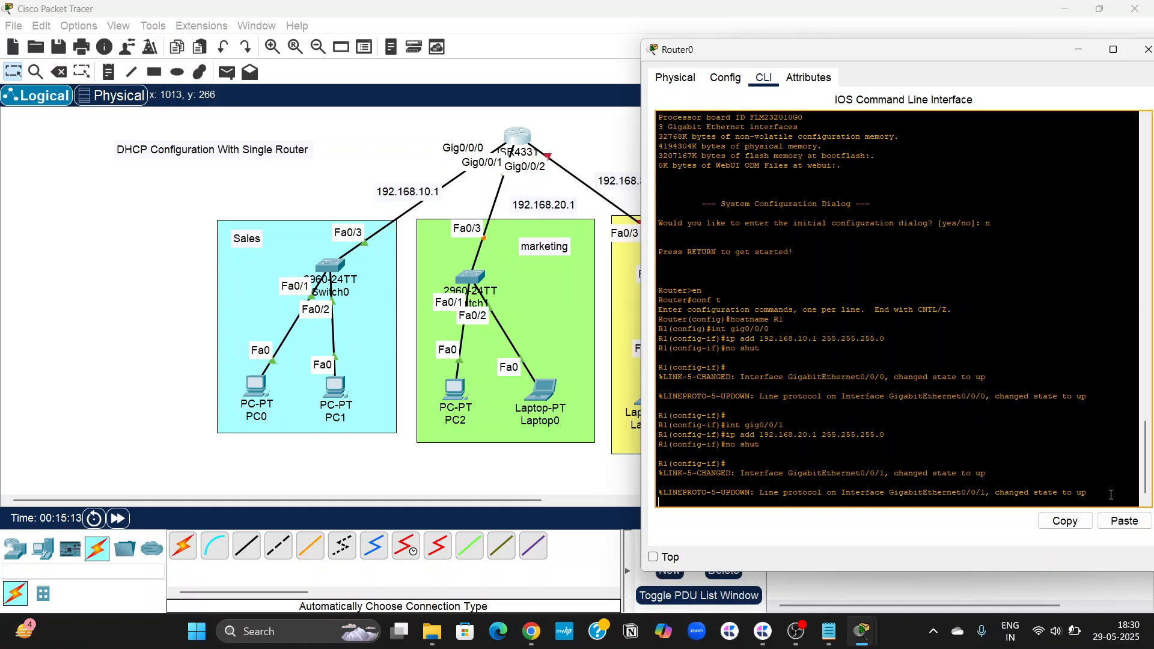
pyautogui.press('Return')
pyautogui.press('Return')
pyautogui.press('Return')
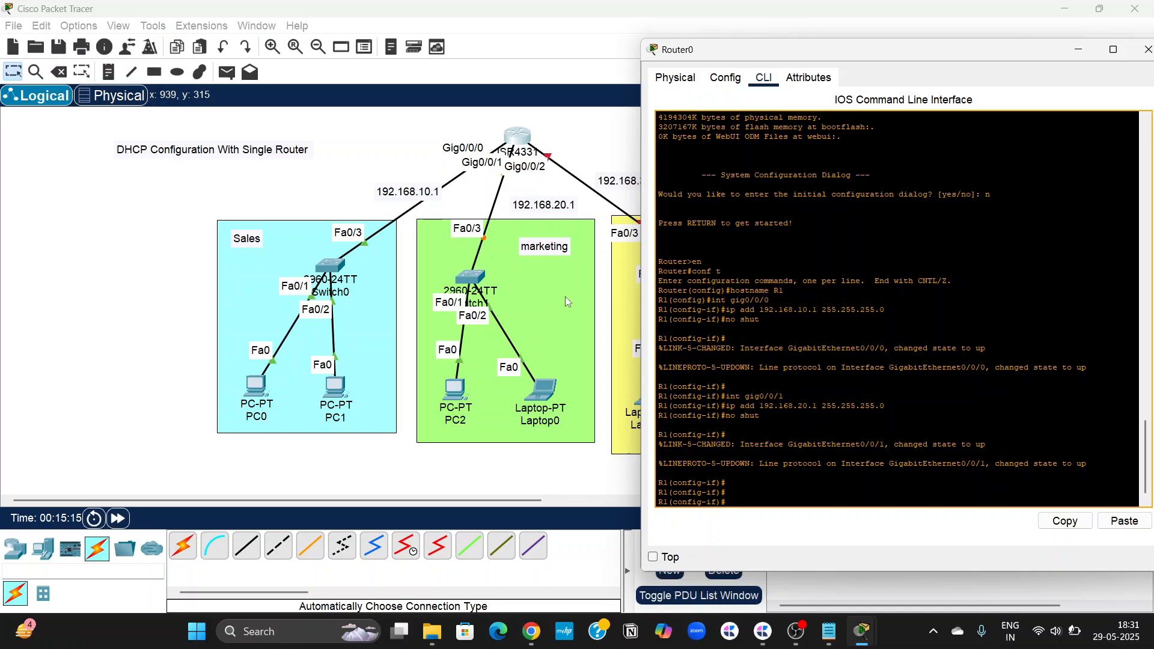
# Step: Select interface gig0/0/2 on the router and assign it IP address 192.168.30.1 with mask 255.255.255.0
pyautogui.hscroll(5, 574, 297)
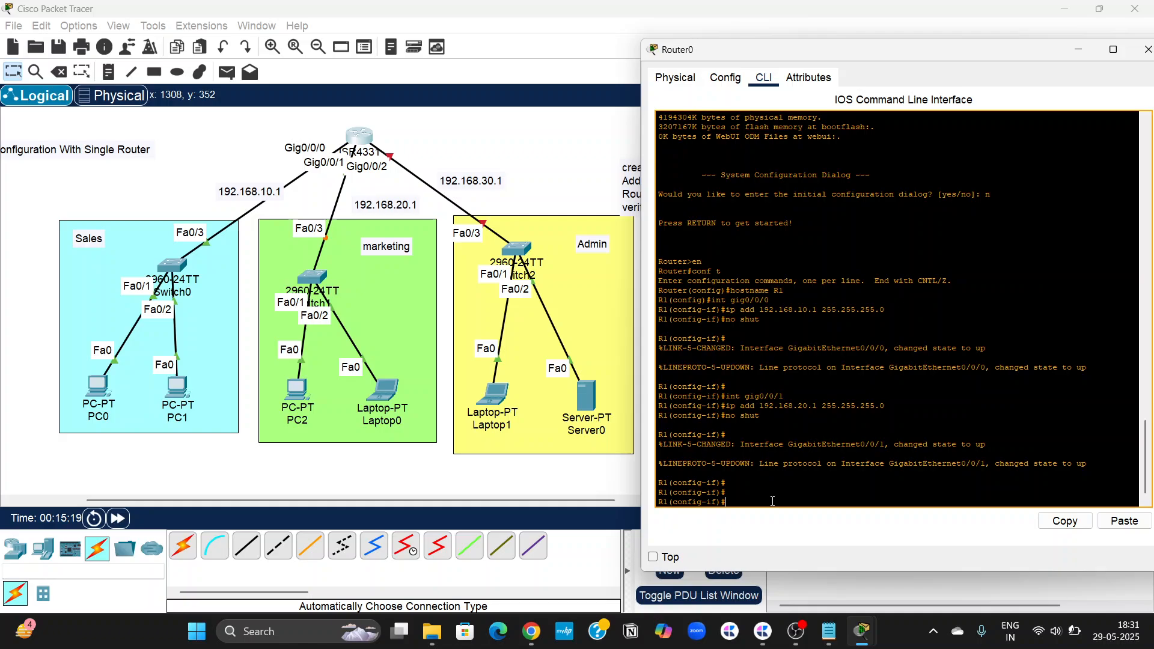
pyautogui.write('int gig0/0/2')
pyautogui.press('Return')
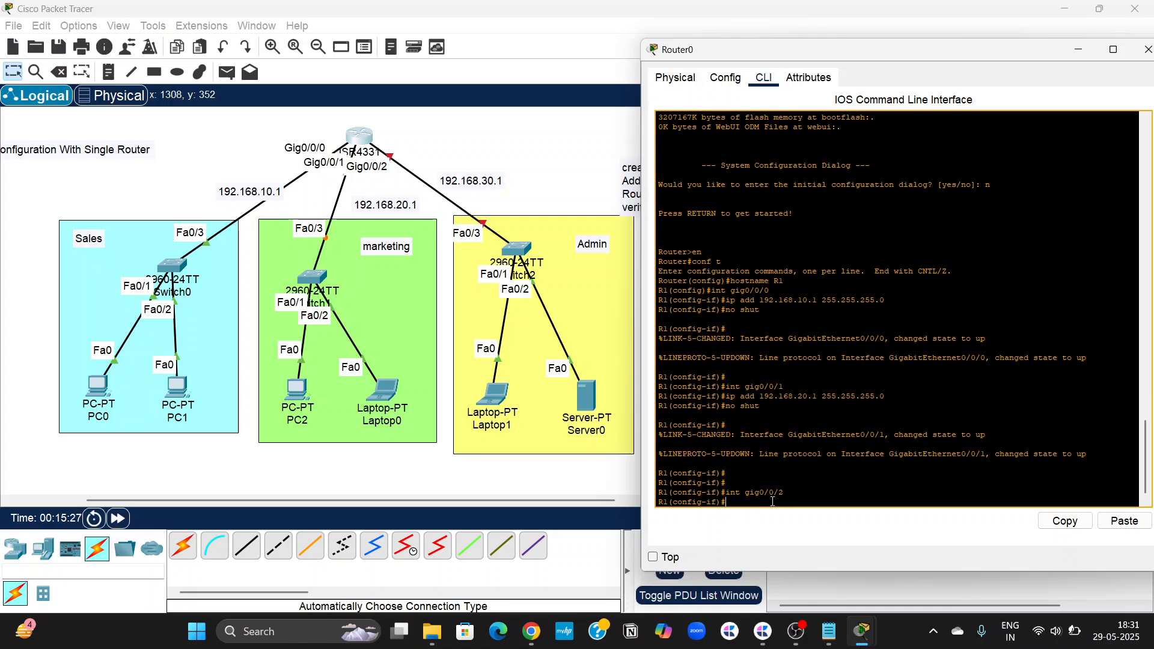
pyautogui.write('ip ad')
pyautogui.write('d 192.168.30.1 255.255.255')
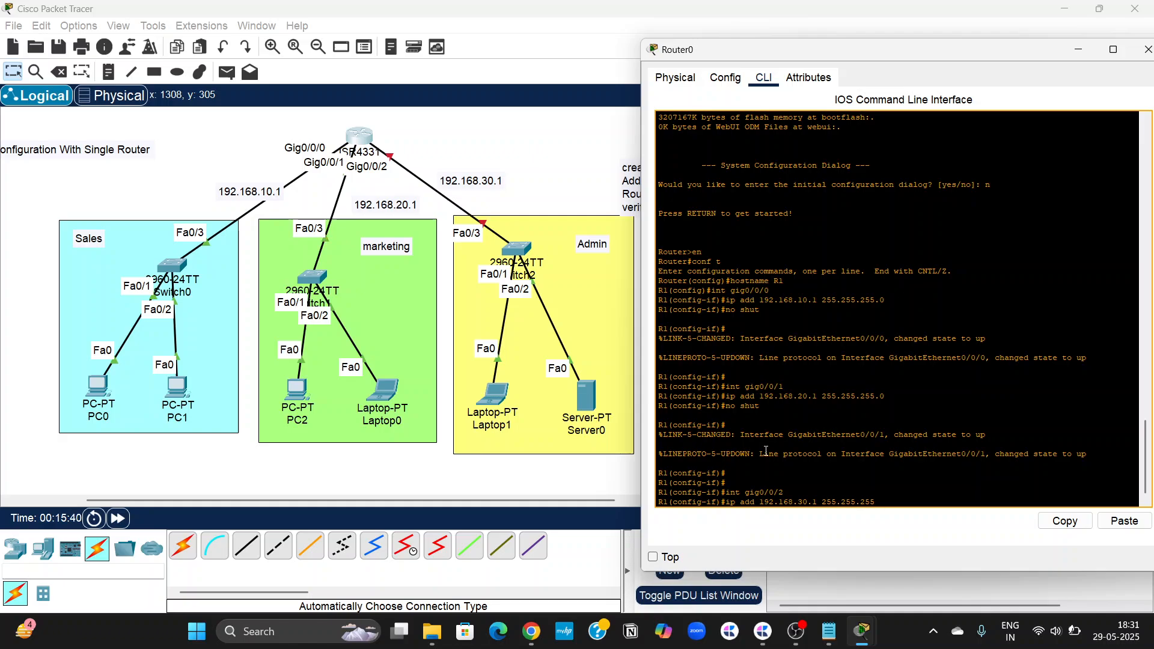
pyautogui.press('BackSpace')
pyautogui.press('BackSpace')
pyautogui.press('BackSpace')
pyautogui.write('0')
pyautogui.press('Return')
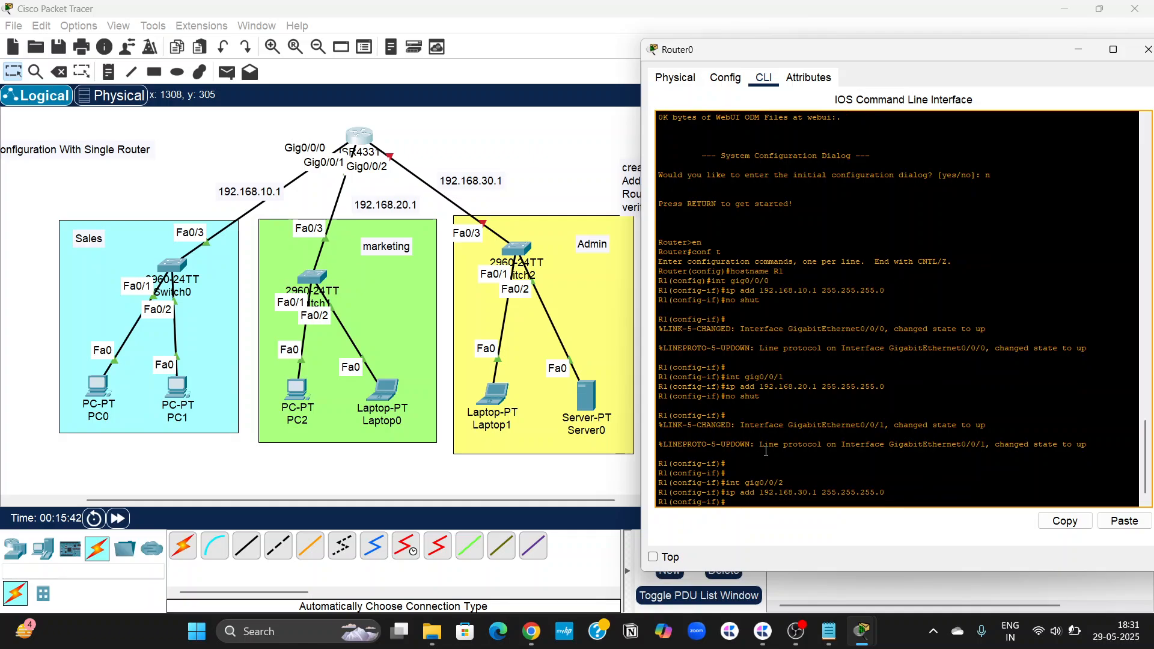
# Step: Enable interface gig0/0/2 with no shut and return to the interface configuration prompt
pyautogui.write('no shut')
pyautogui.press('Return')
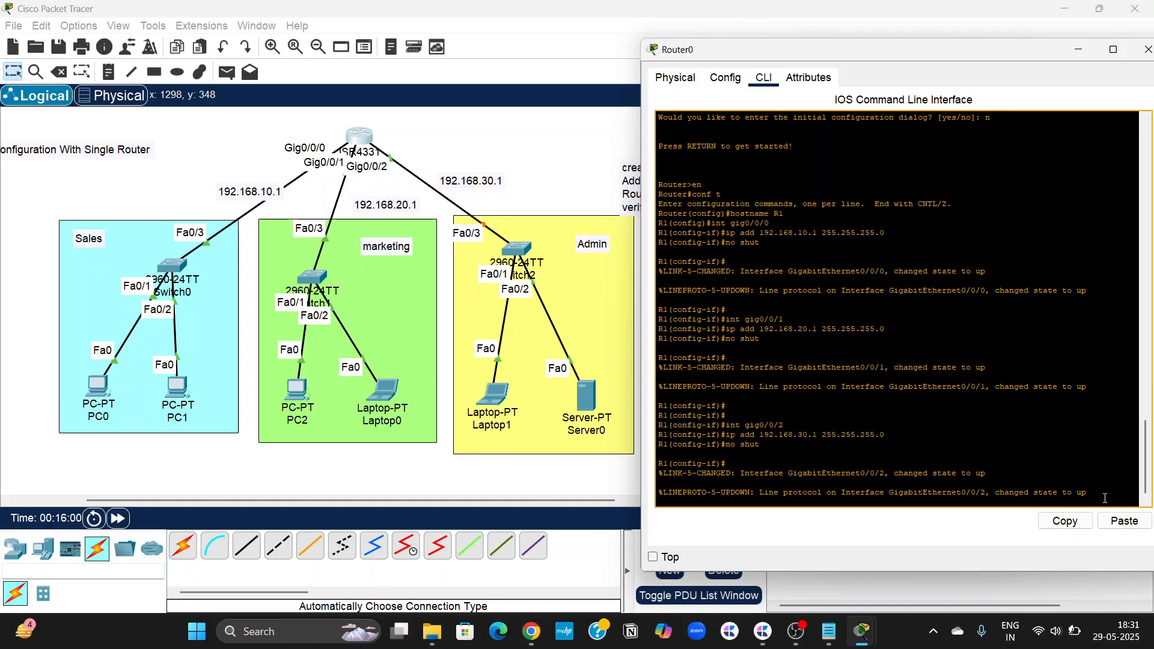
pyautogui.press('Return')
pyautogui.press('Return')
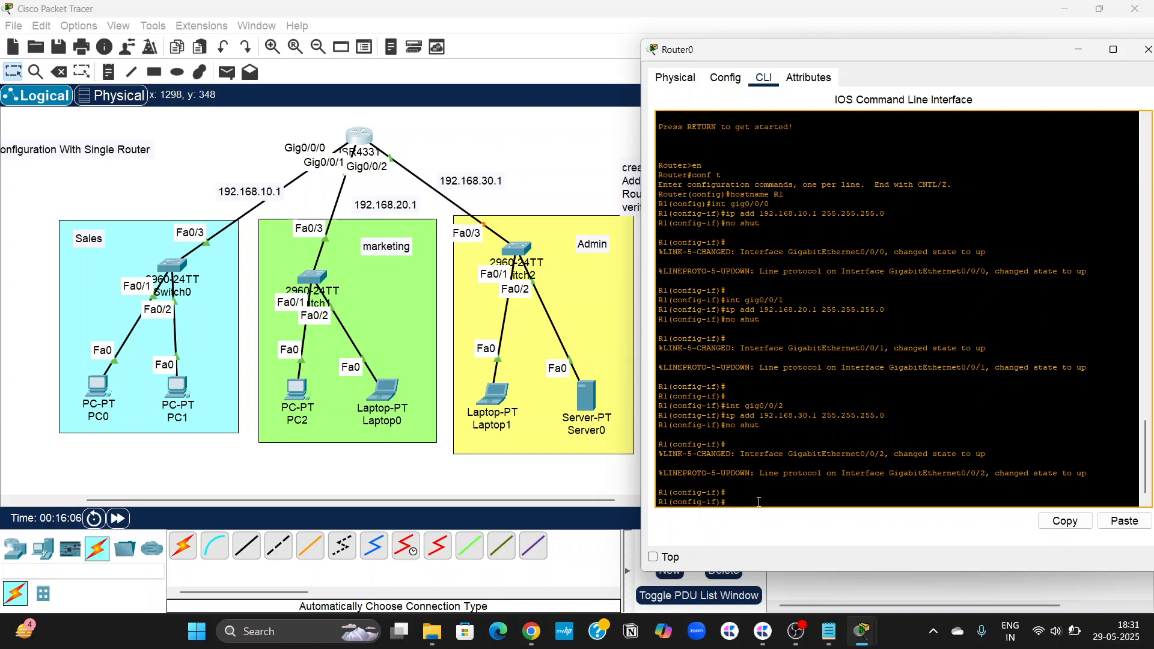
# Step: Exit to privileged mode on R1 and check the interface addresses and status with show ip interface brief
pyautogui.write('xit')
pyautogui.press('Return')
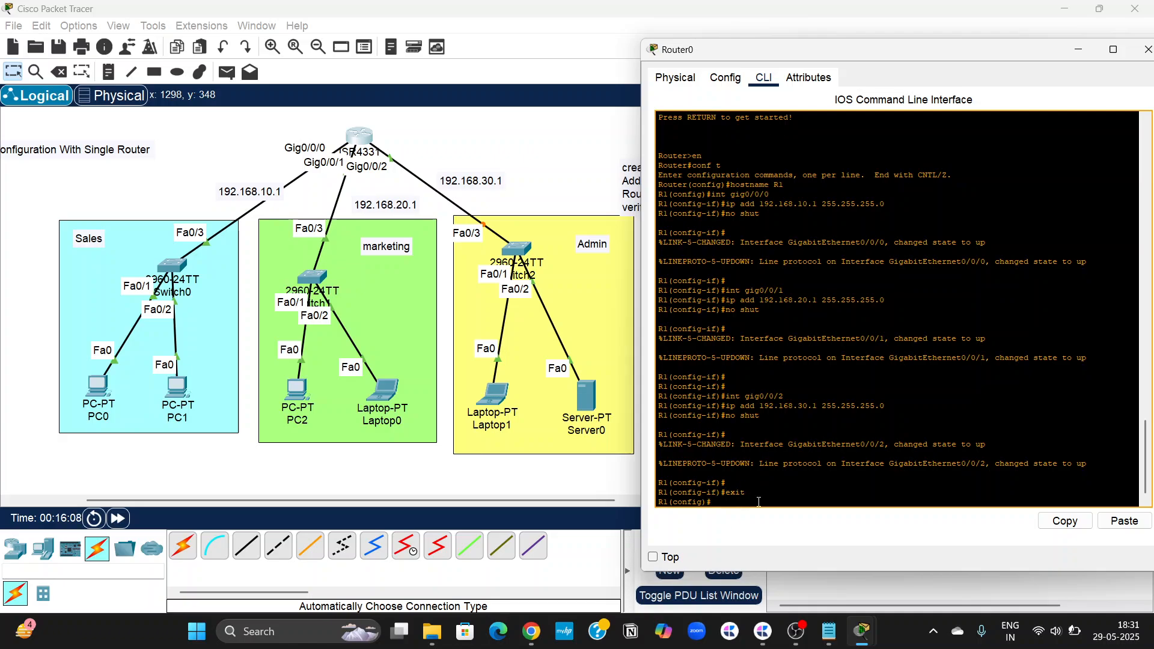
pyautogui.write('exit')
pyautogui.press('Return')
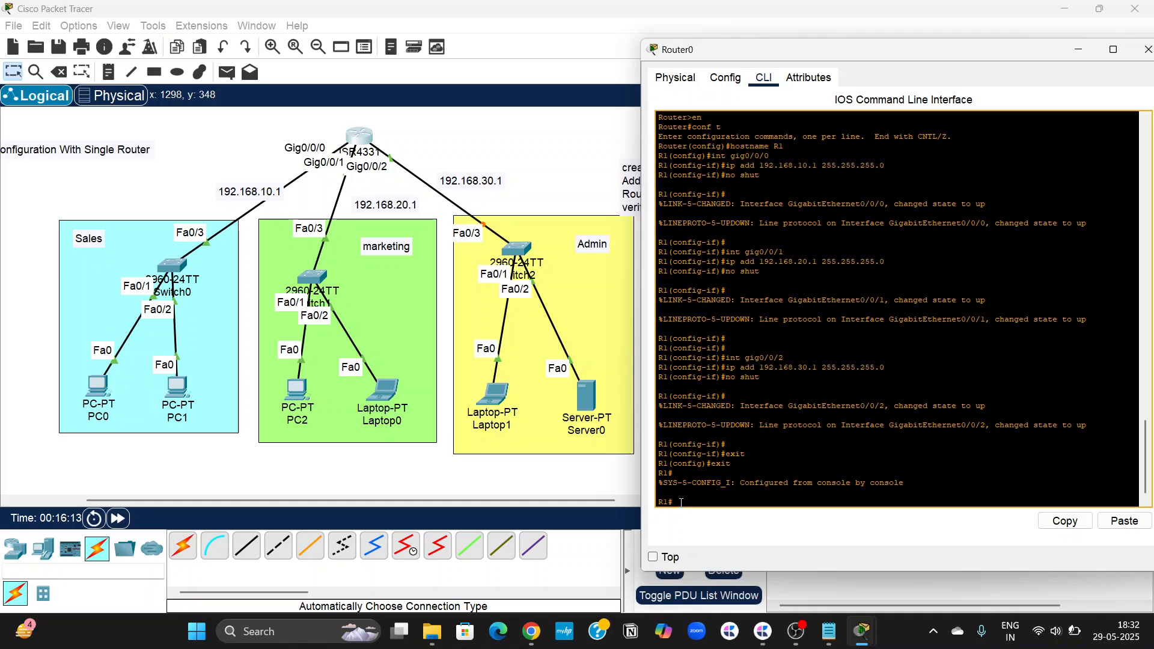
pyautogui.write('show ip interface brief')
pyautogui.press('Return')
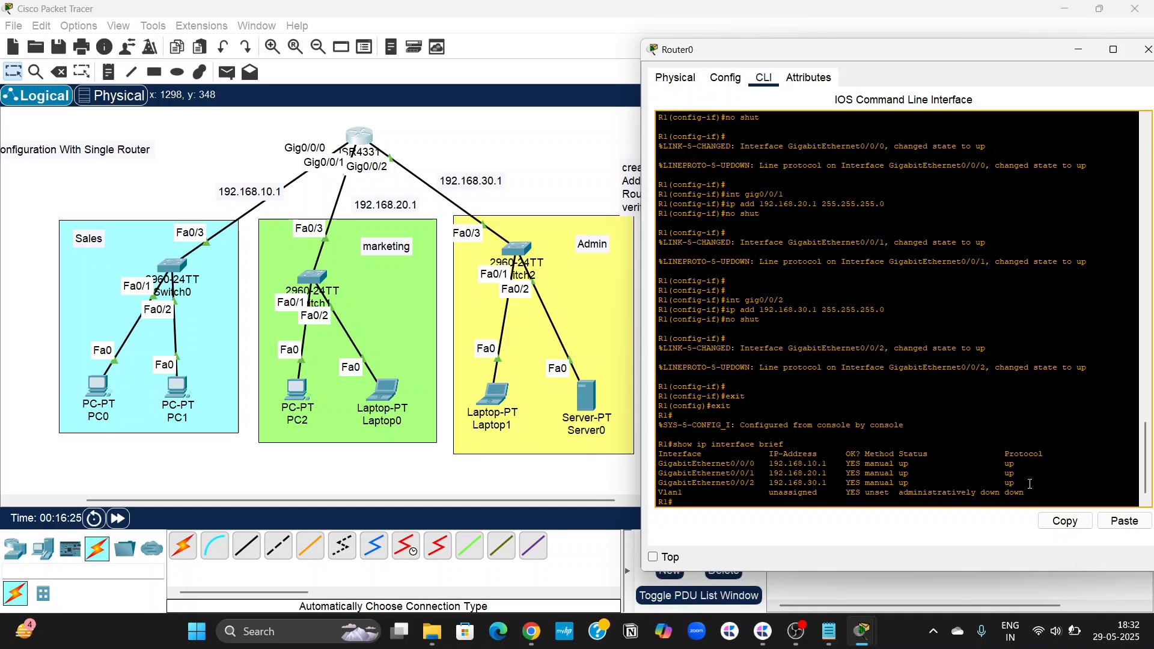
pyautogui.moveTo(1031, 484); pyautogui.dragTo(656, 467)
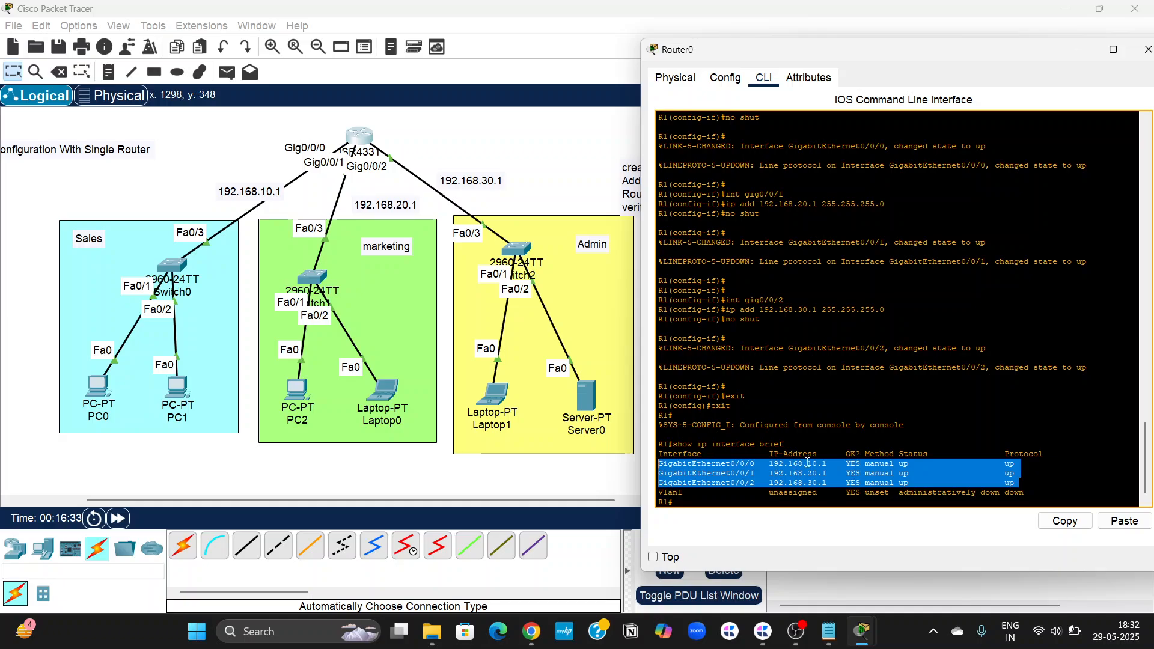
pyautogui.click(696, 504)
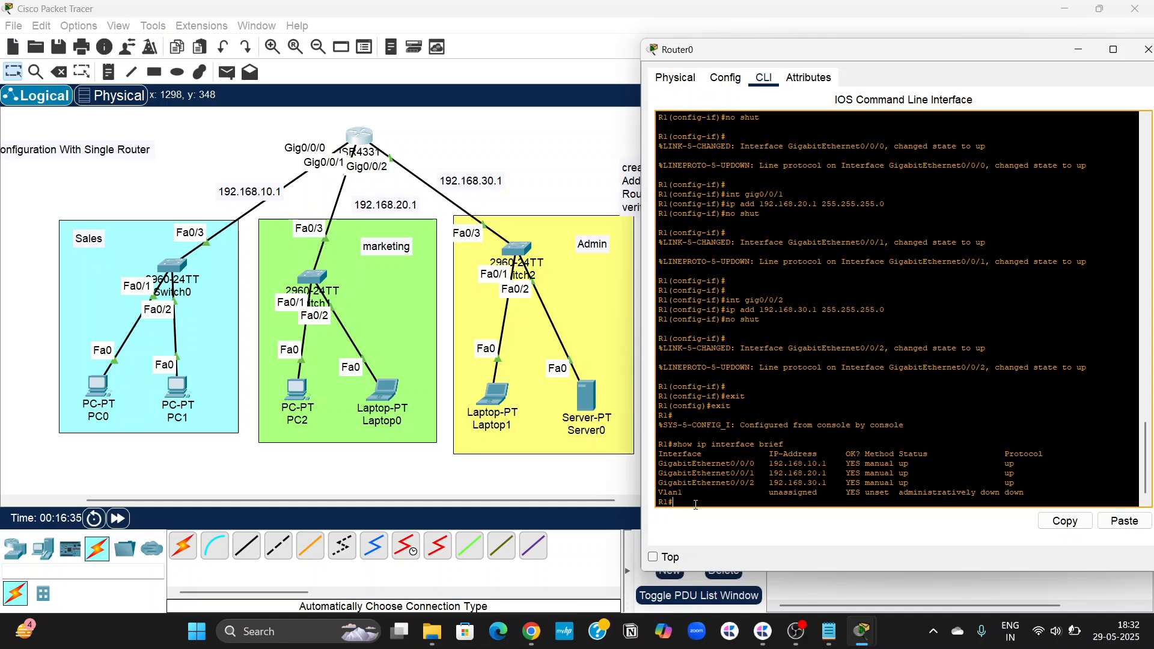
# Step: Move the 192.168.10.1, 192.168.20.1 and 192.168.30.1 notes slightly left beside their router links
pyautogui.hscroll(4, 541, 327)
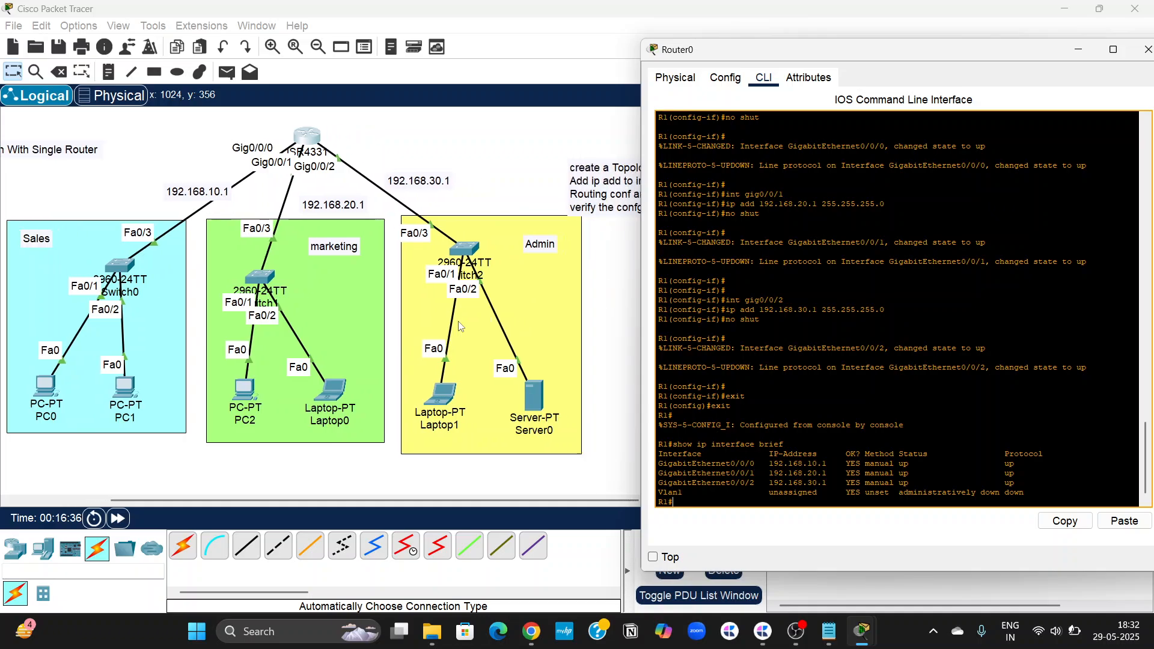
pyautogui.hscroll(1, 461, 326)
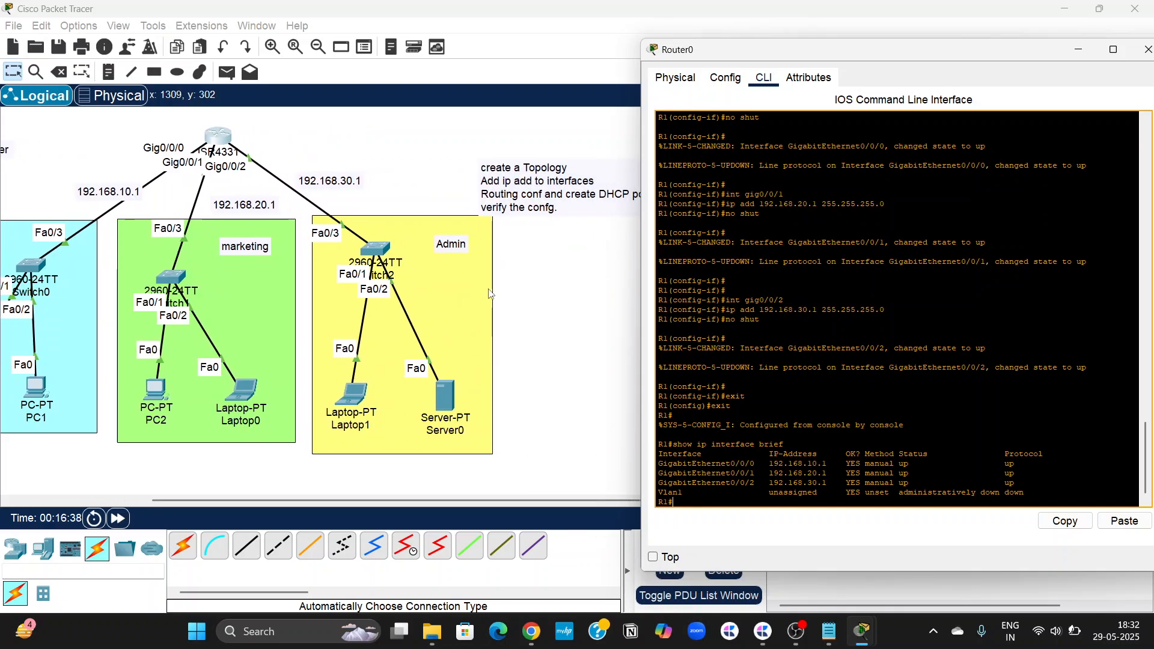
pyautogui.hscroll(-3, 492, 294)
pyautogui.hscroll(5, 492, 294)
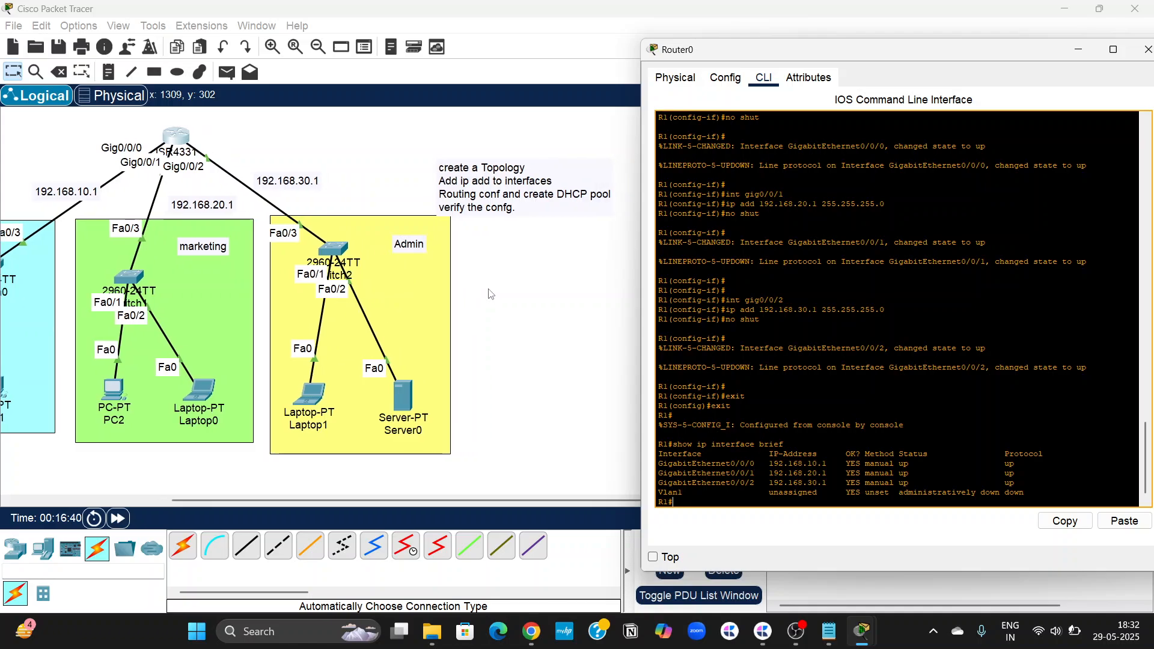
pyautogui.hscroll(-2, 491, 294)
pyautogui.hscroll(-7, 491, 294)
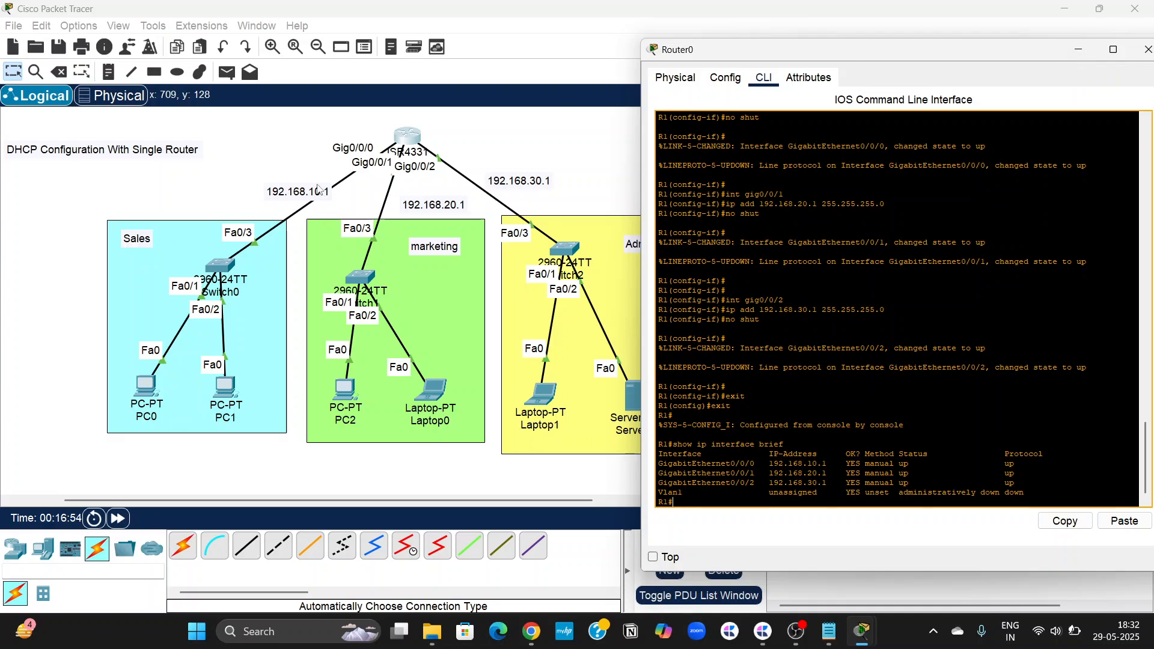
pyautogui.moveTo(304, 193); pyautogui.dragTo(266, 189)
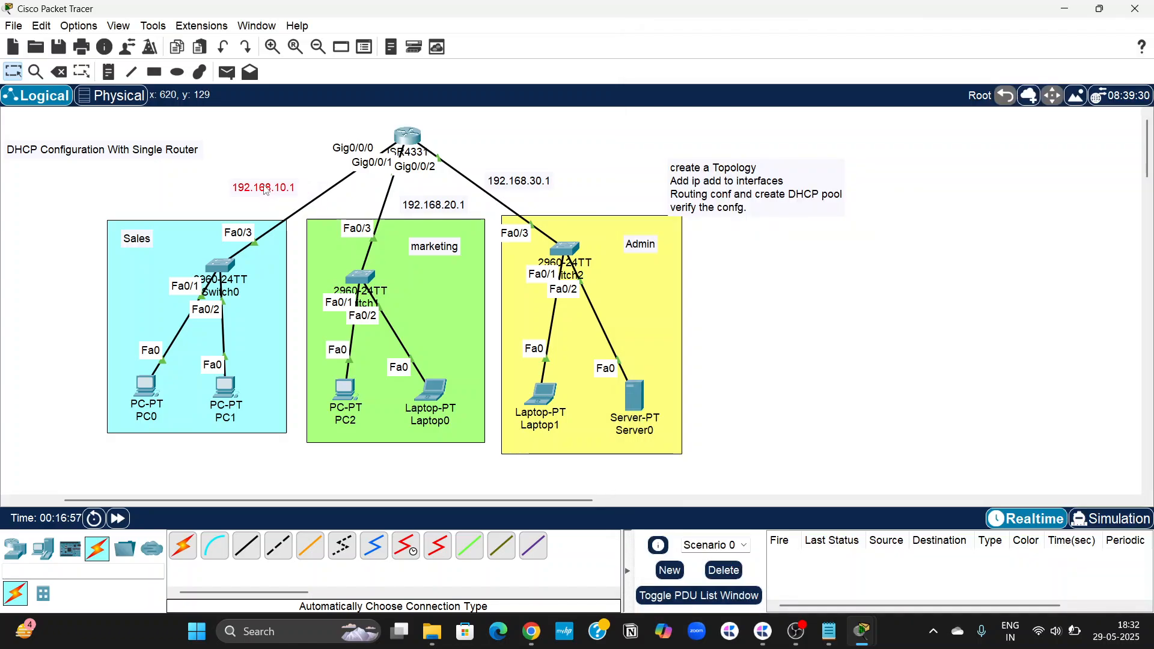
pyautogui.click(424, 208)
pyautogui.moveTo(423, 209); pyautogui.dragTo(413, 206)
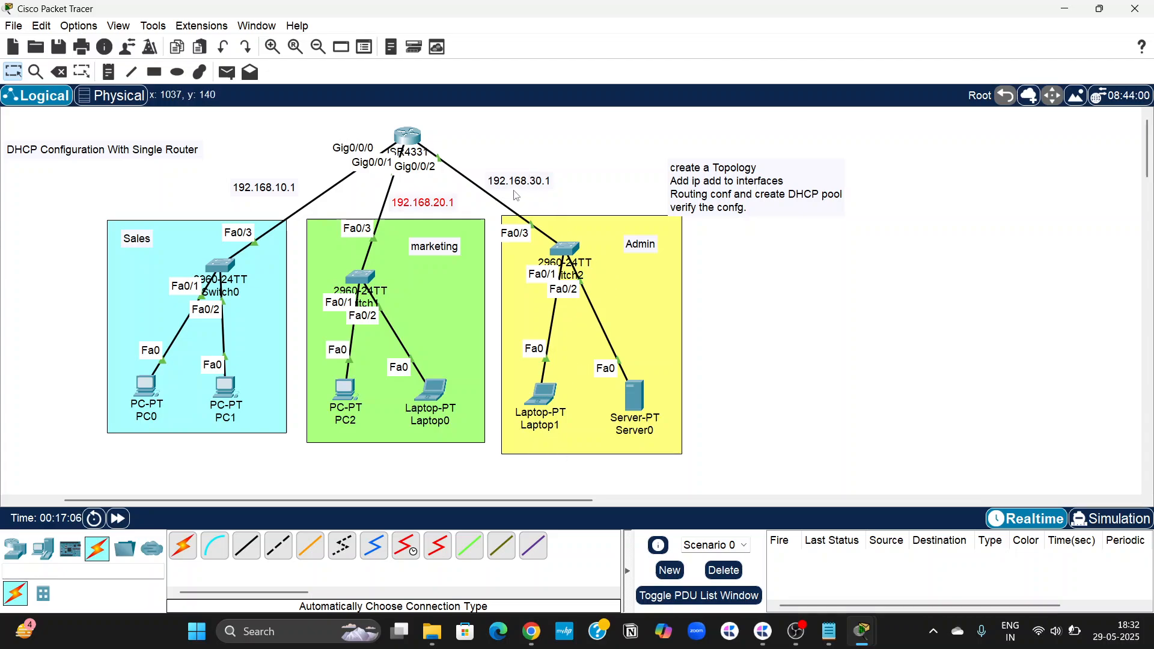
pyautogui.moveTo(508, 188); pyautogui.dragTo(499, 185)
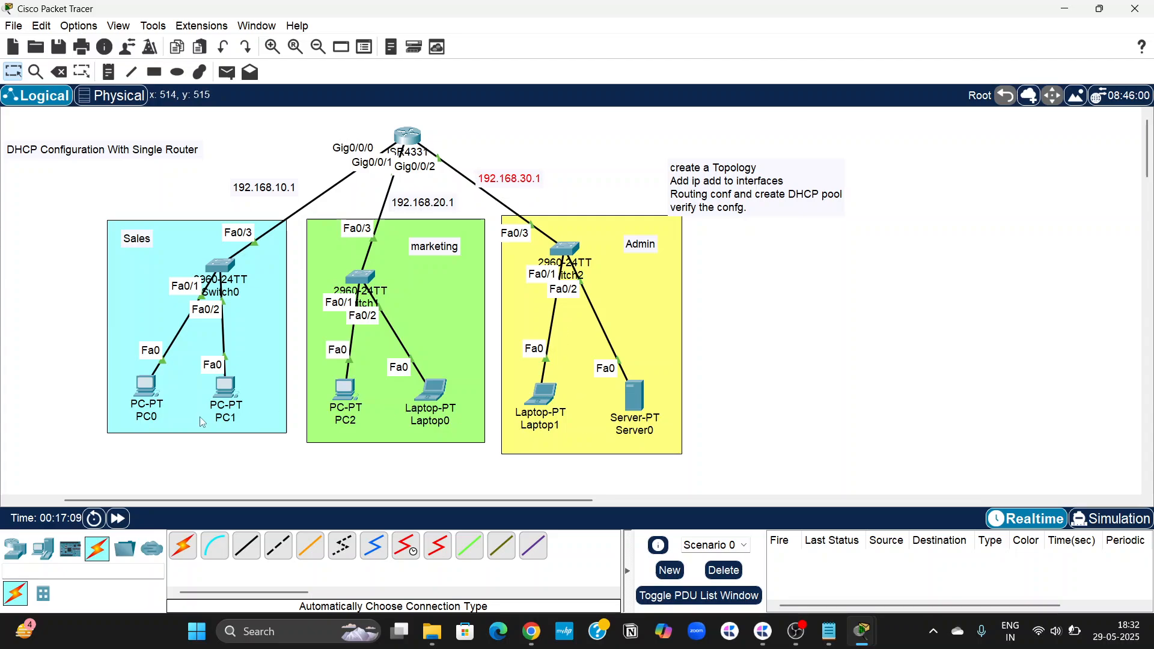
# Step: Change the display name of the server in the Admin area to 192.168.30.2
pyautogui.click(633, 431)
pyautogui.click(634, 433)
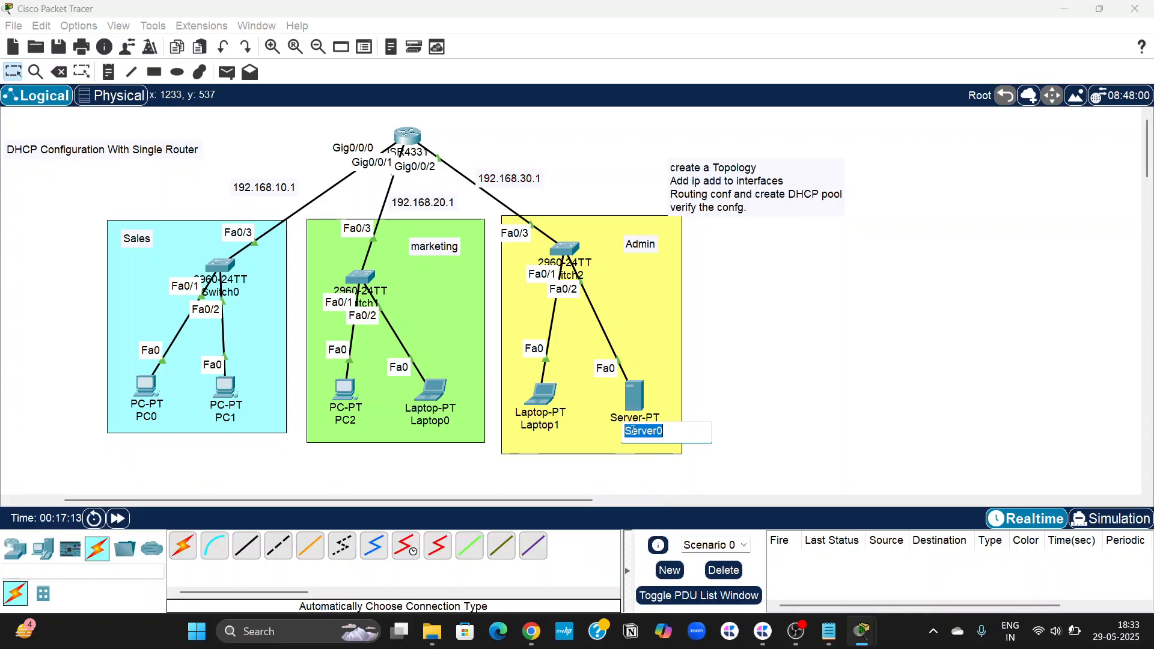
pyautogui.write('192.168.30.')
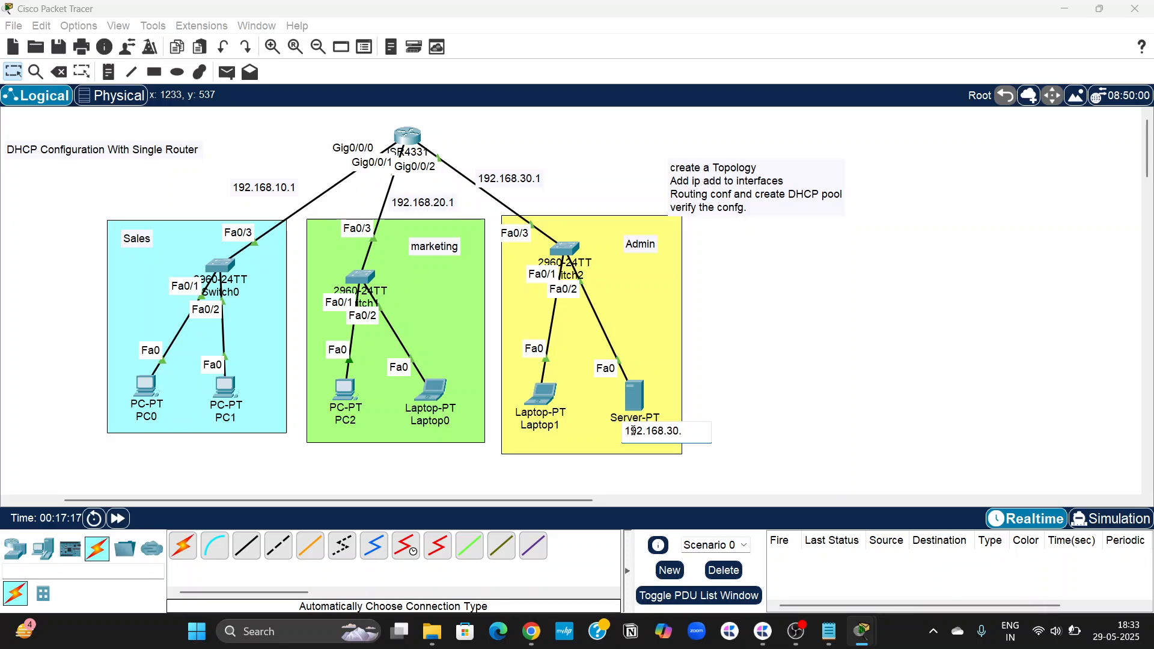
pyautogui.write('2')
pyautogui.click(713, 409)
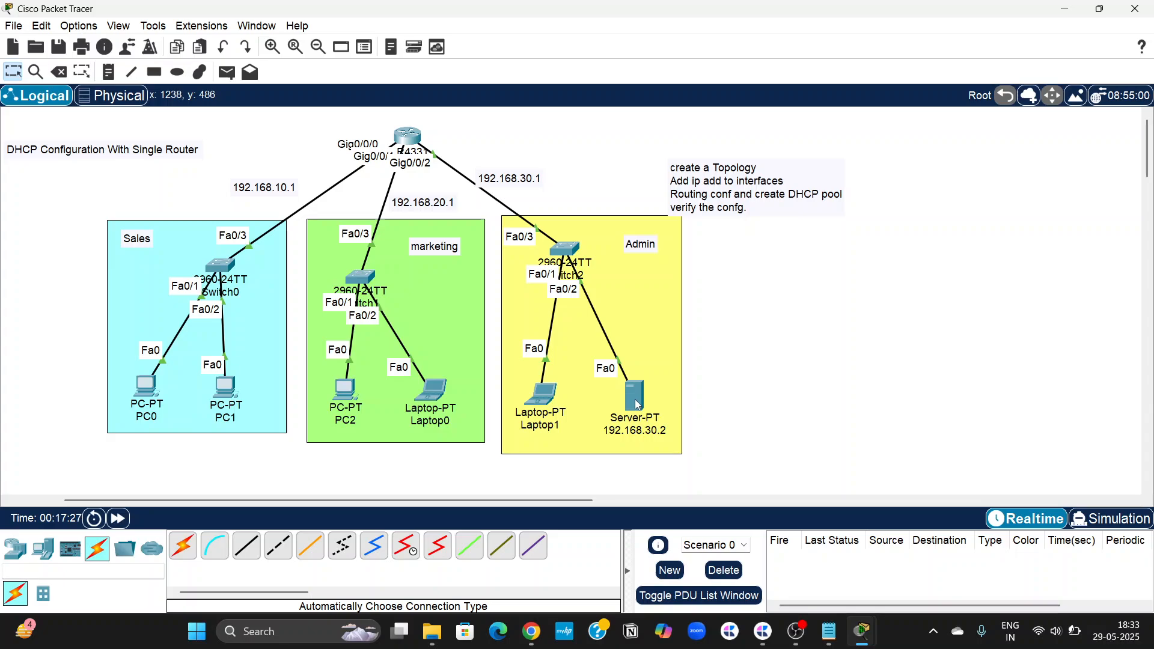
# Step: Give the server in the Admin area the static IPv4 address 192.168.30.2 with subnet mask 255.255.255.0
pyautogui.click(636, 405)
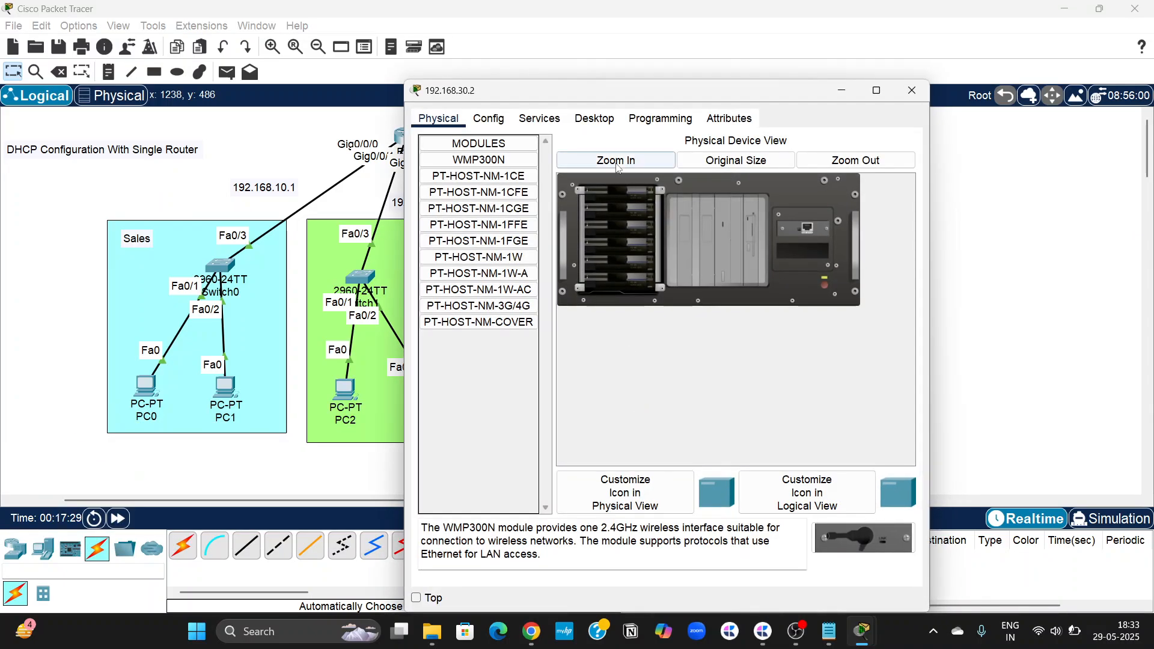
pyautogui.click(594, 119)
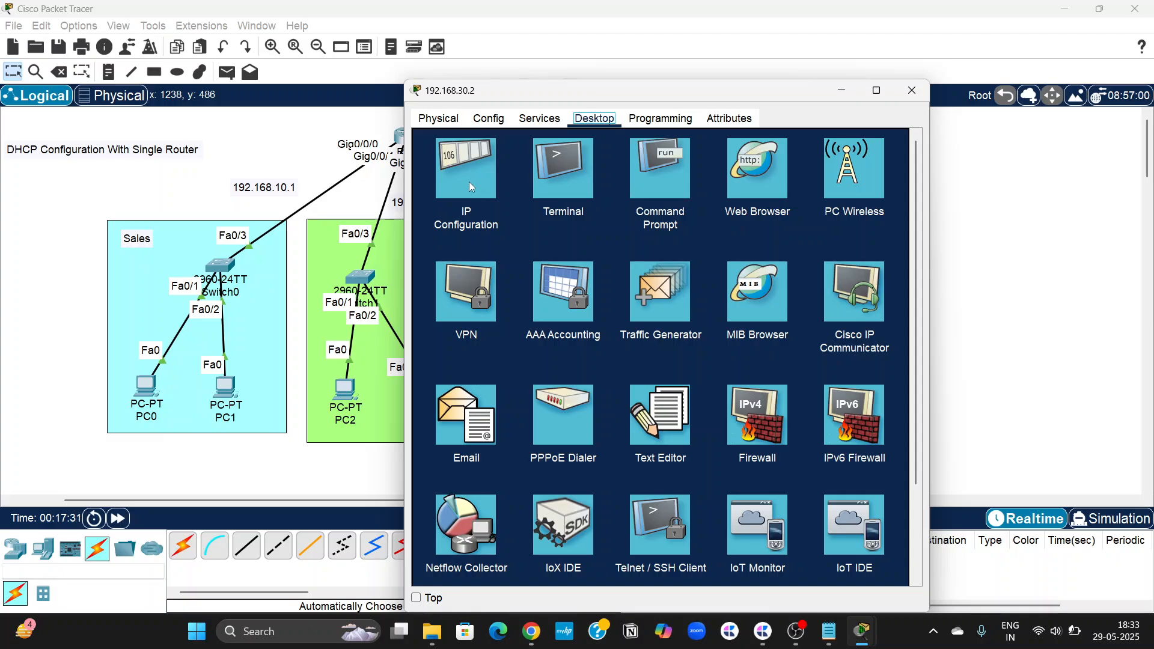
pyautogui.click(469, 182)
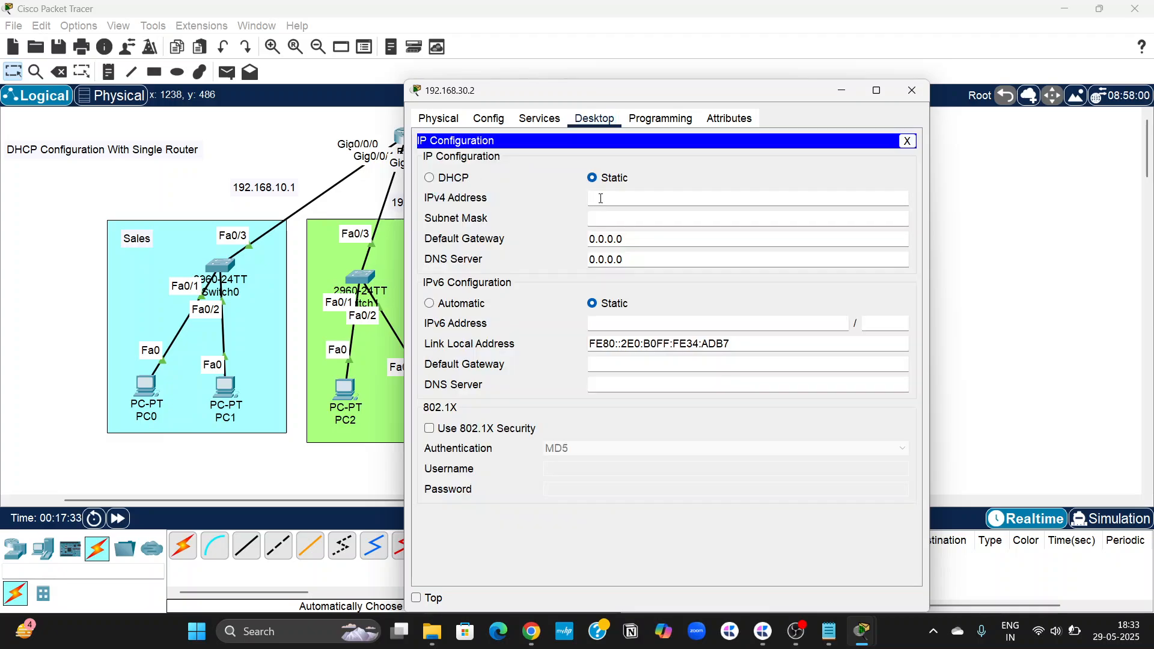
pyautogui.click(602, 198)
pyautogui.write('192.')
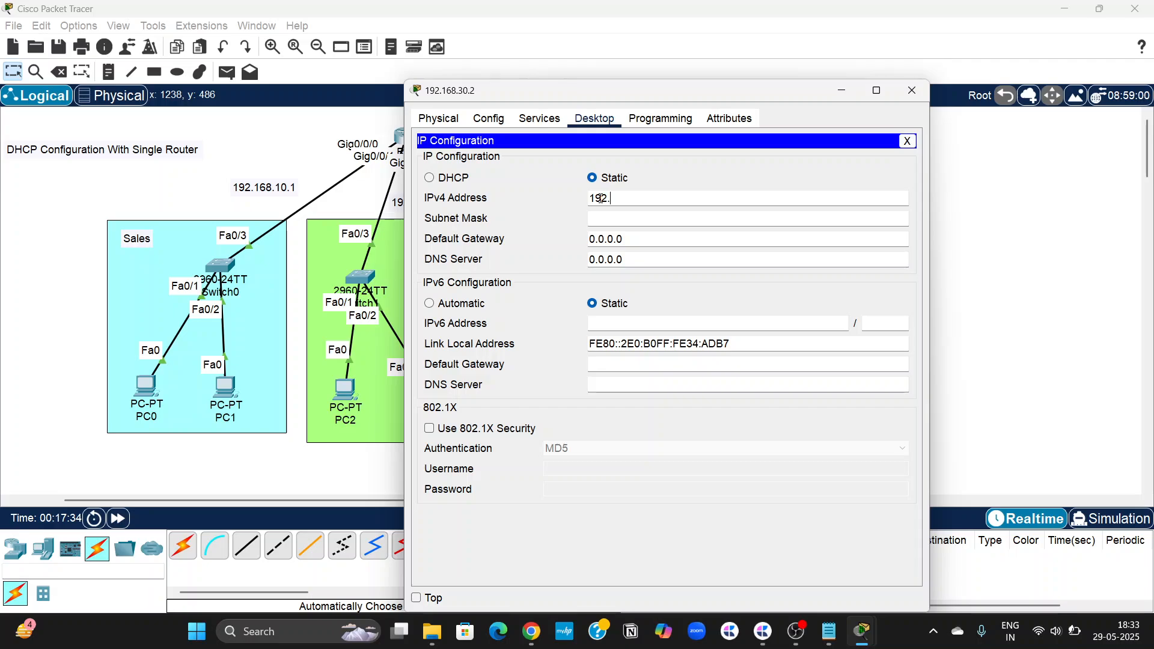
pyautogui.write('168.30.2')
pyautogui.click(613, 217)
pyautogui.click(612, 217)
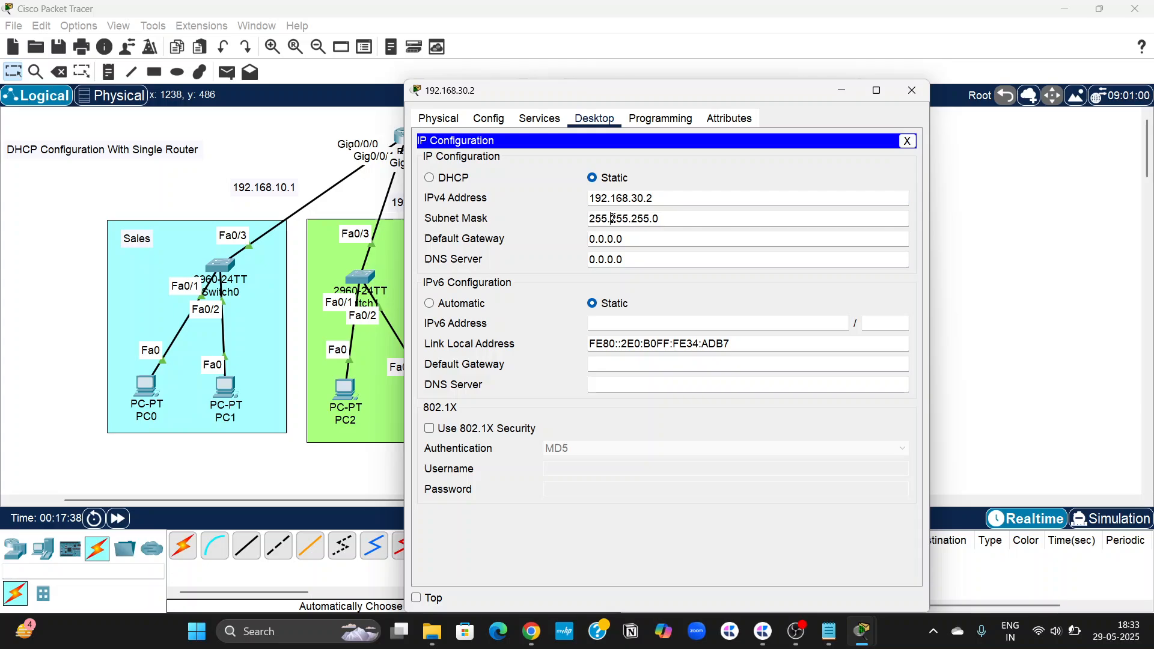
# Step: Set the server's IPv4 default gateway to 192.168.30.1 and close its configuration window
pyautogui.click(639, 237)
pyautogui.moveTo(764, 91); pyautogui.dragTo(933, 62)
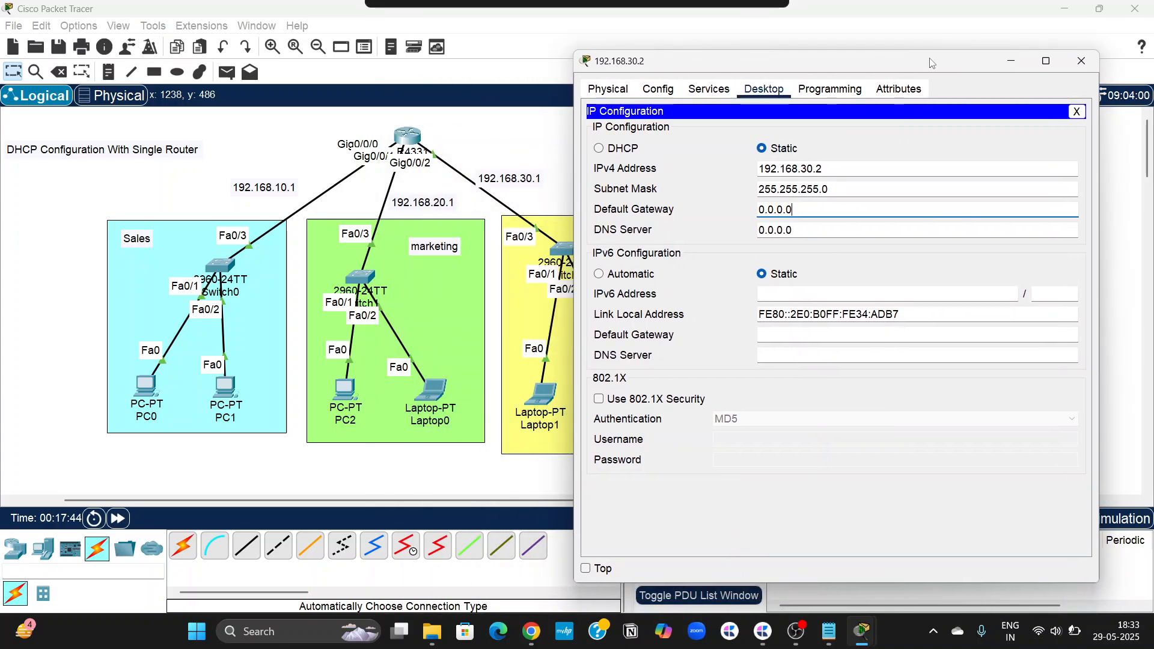
pyautogui.moveTo(793, 209); pyautogui.dragTo(713, 211)
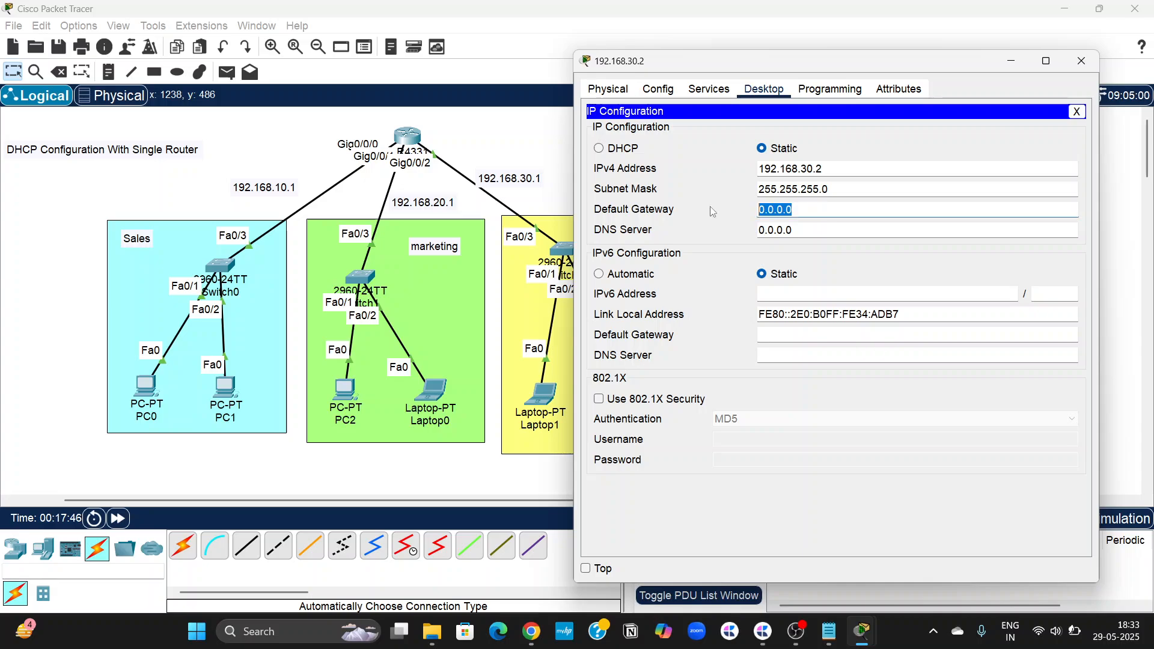
pyautogui.write('192.168')
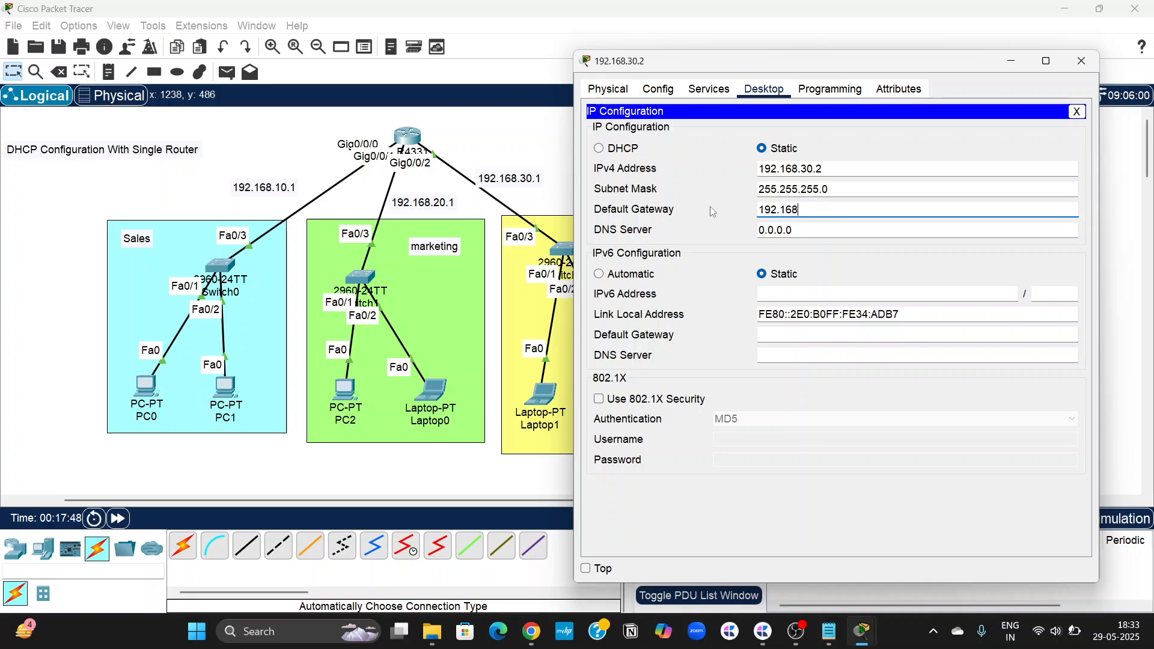
pyautogui.write('.30.1')
pyautogui.click(1082, 61)
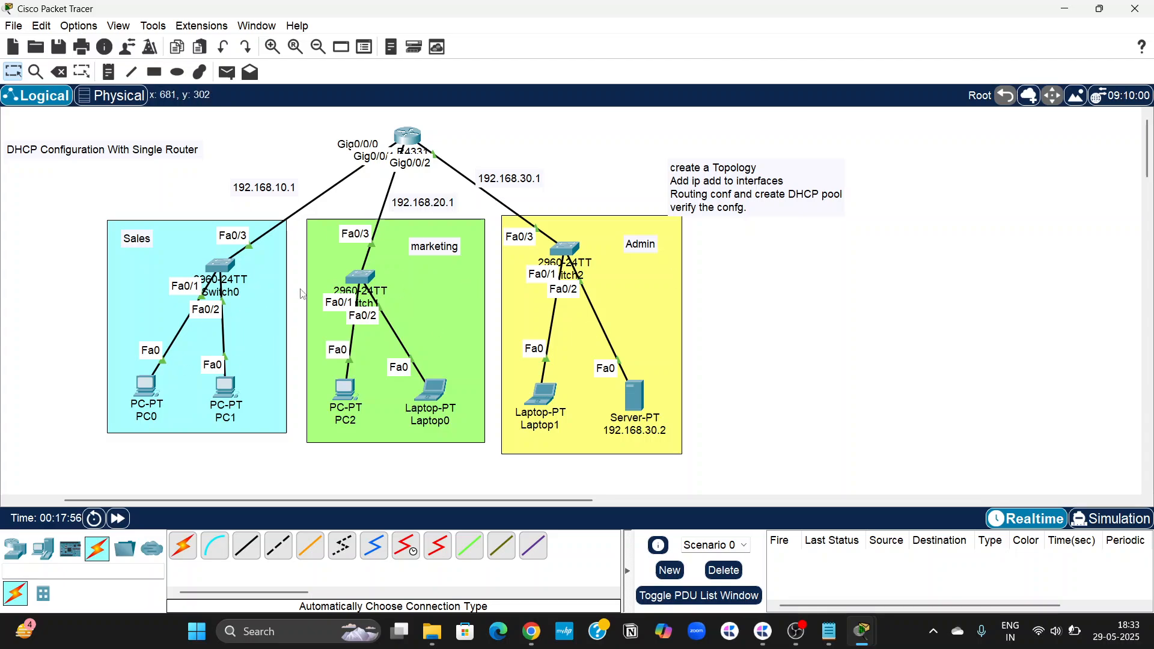
# Step: Enter global configuration mode on router R1 and create a DHCP pool named sales
pyautogui.click(414, 139)
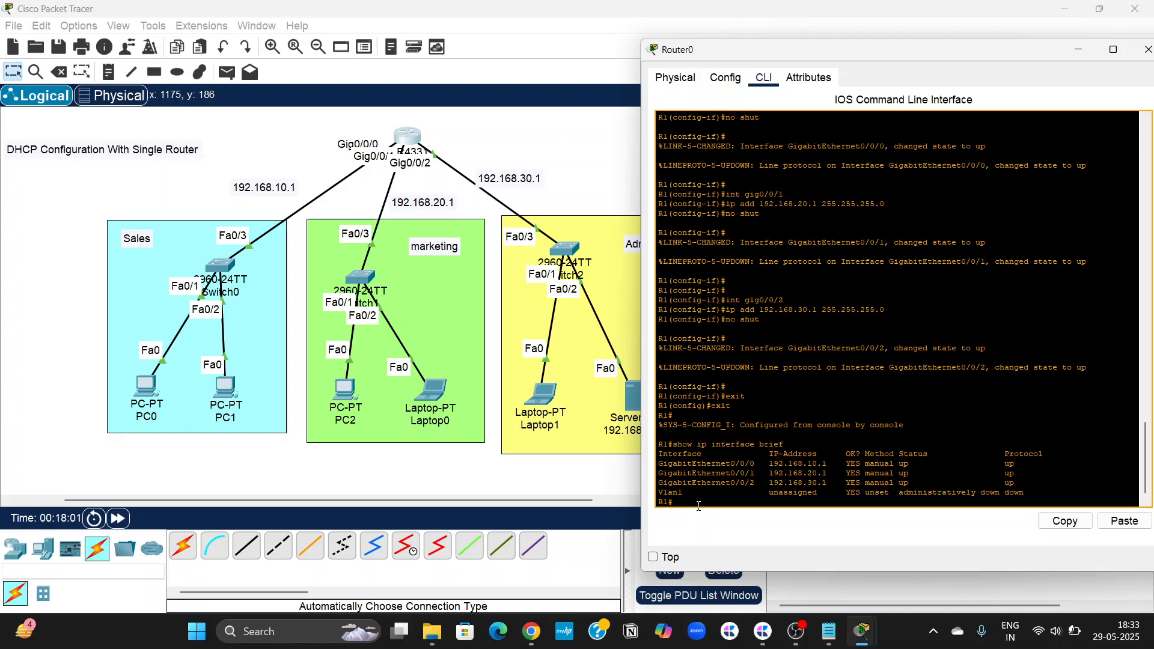
pyautogui.write('conf t')
pyautogui.press('Return')
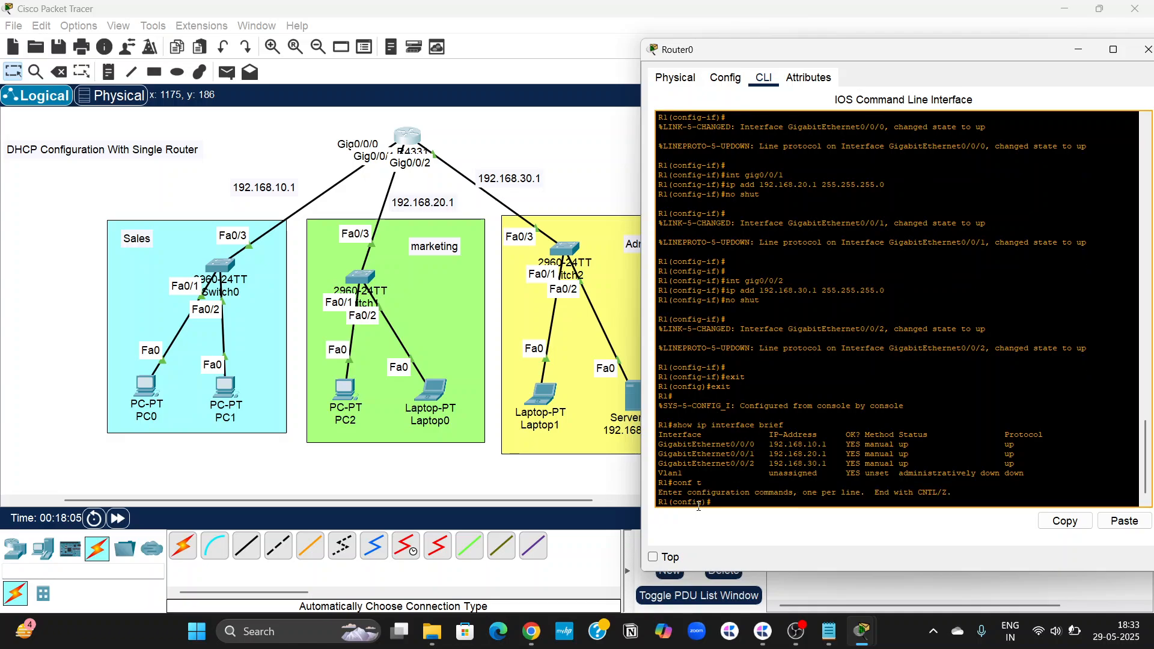
pyautogui.press('Return')
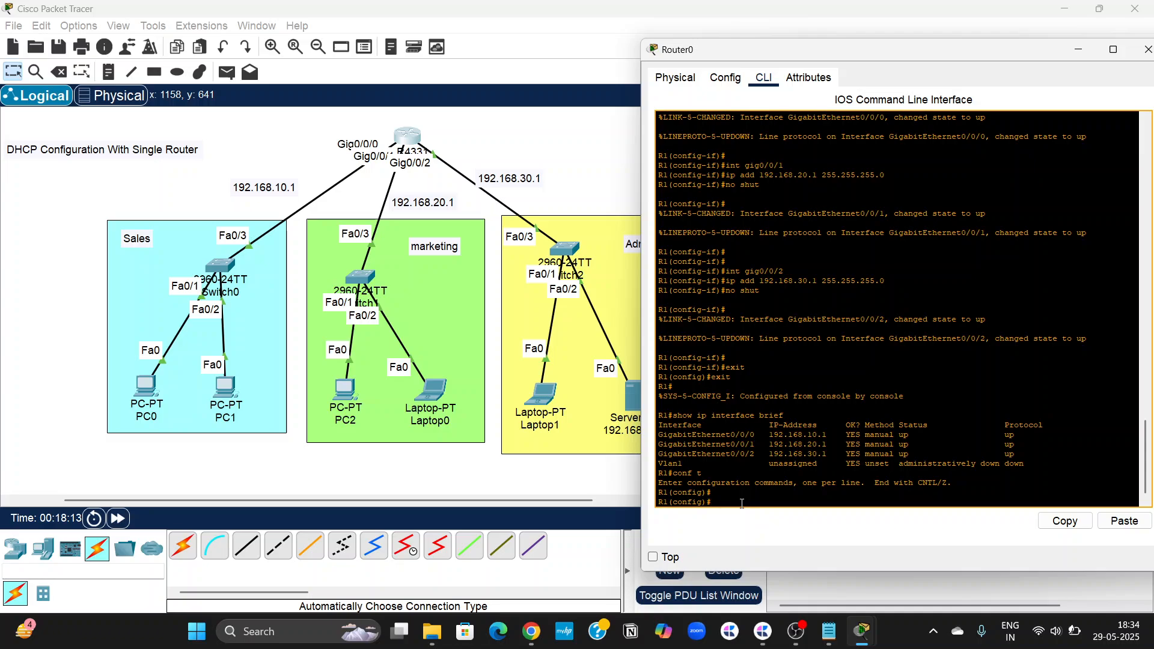
pyautogui.write('p dhcp pool sales')
pyautogui.press('Return')
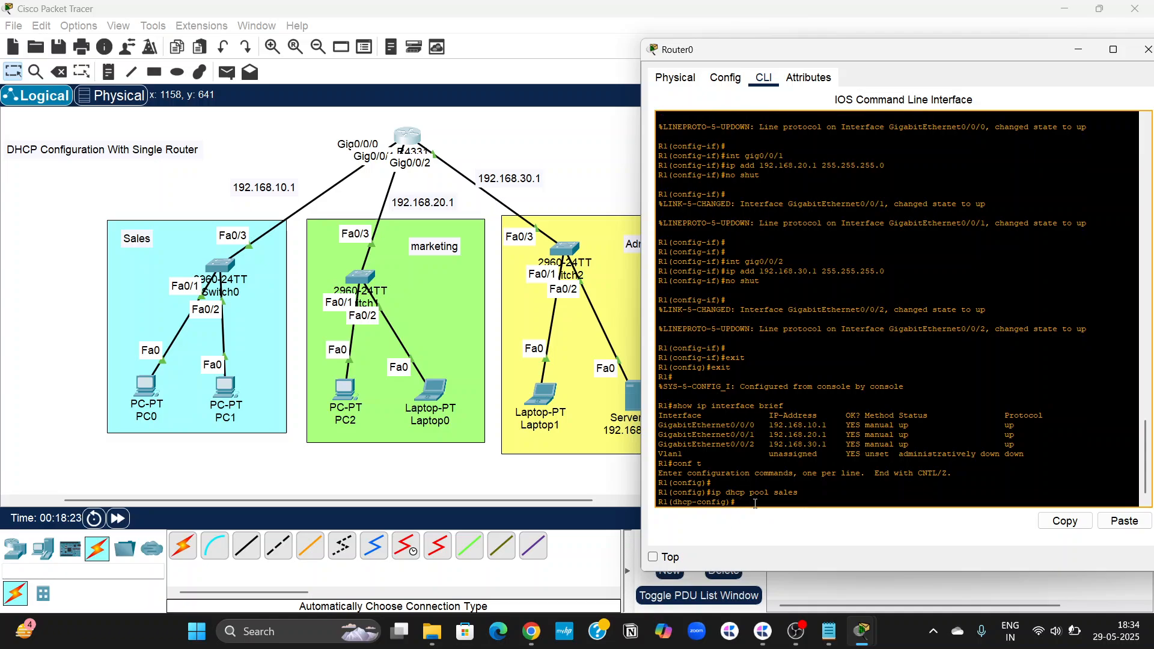
# Step: Set the sales pool's default router to 192.168.10.1 and its network to 192.168.10.0 255.255.255.0
pyautogui.write('def ')
pyautogui.write('ult-router')
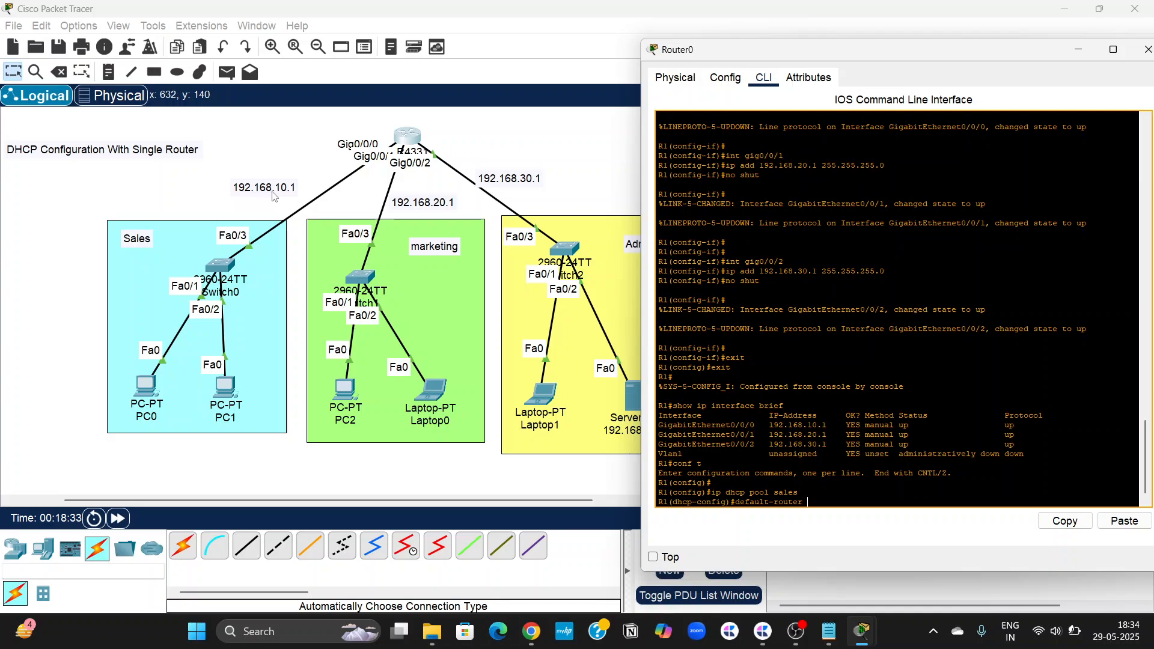
pyautogui.write('192.168.10.1')
pyautogui.press('Return')
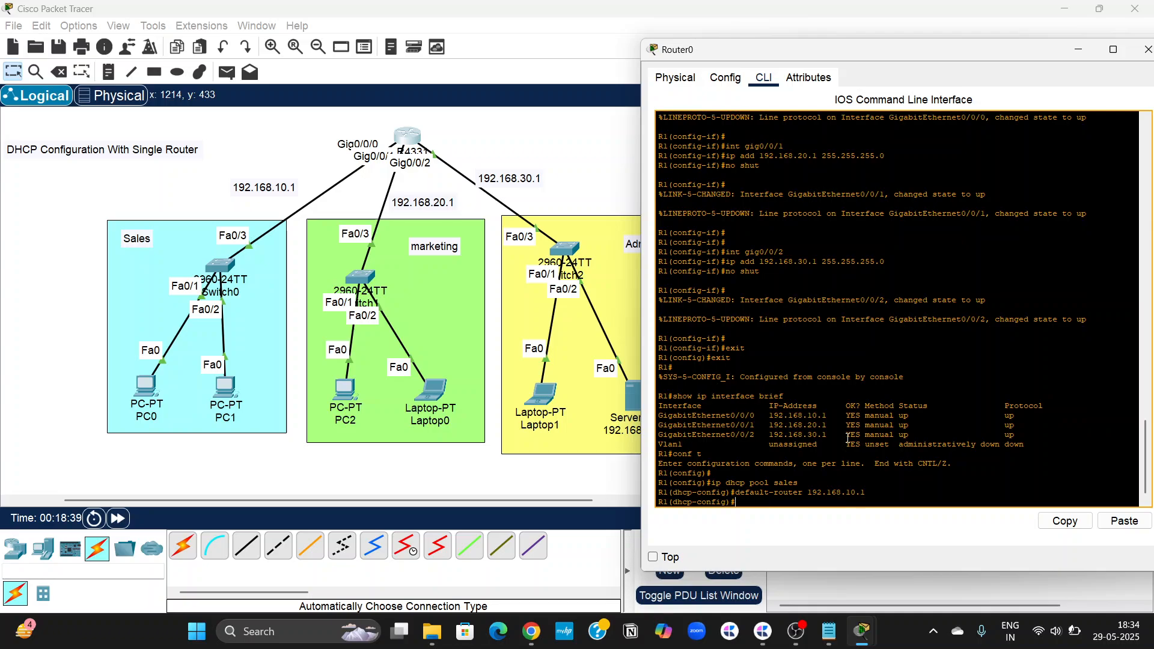
pyautogui.write('network')
pyautogui.write('192.168.10.0 255.255.255.0')
pyautogui.press('Return')
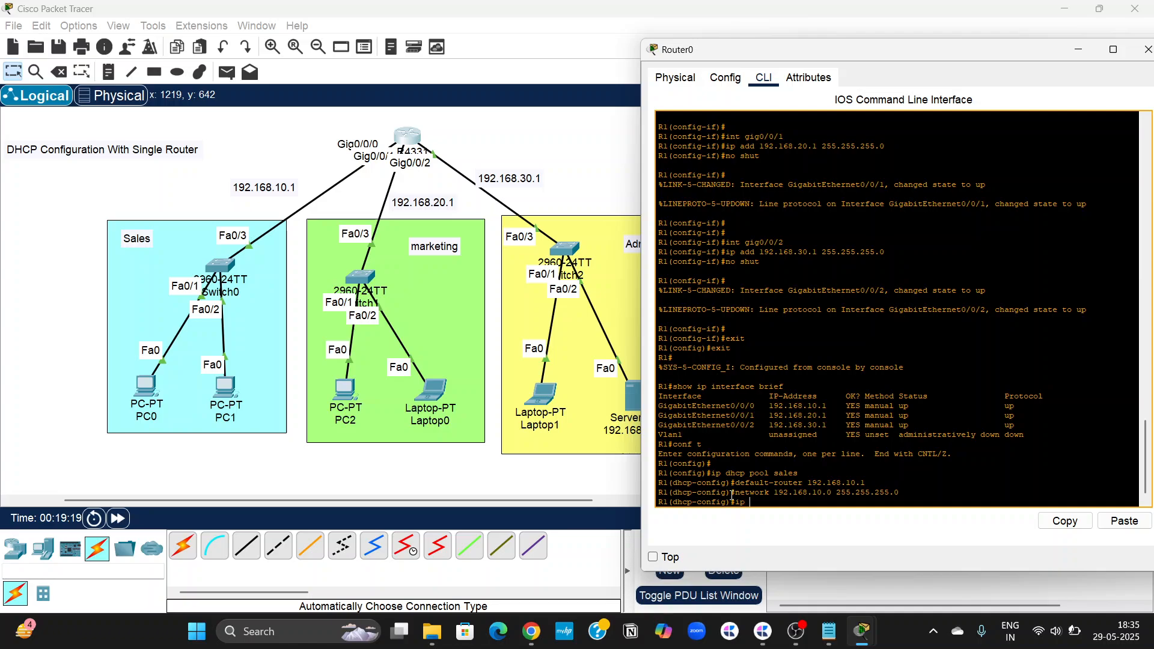
# Step: Exclude addresses 192.168.10.1 through 192.168.10.3 from DHCP assignment on R1
pyautogui.write('ip dhcp excluded-address 192.168.10.')
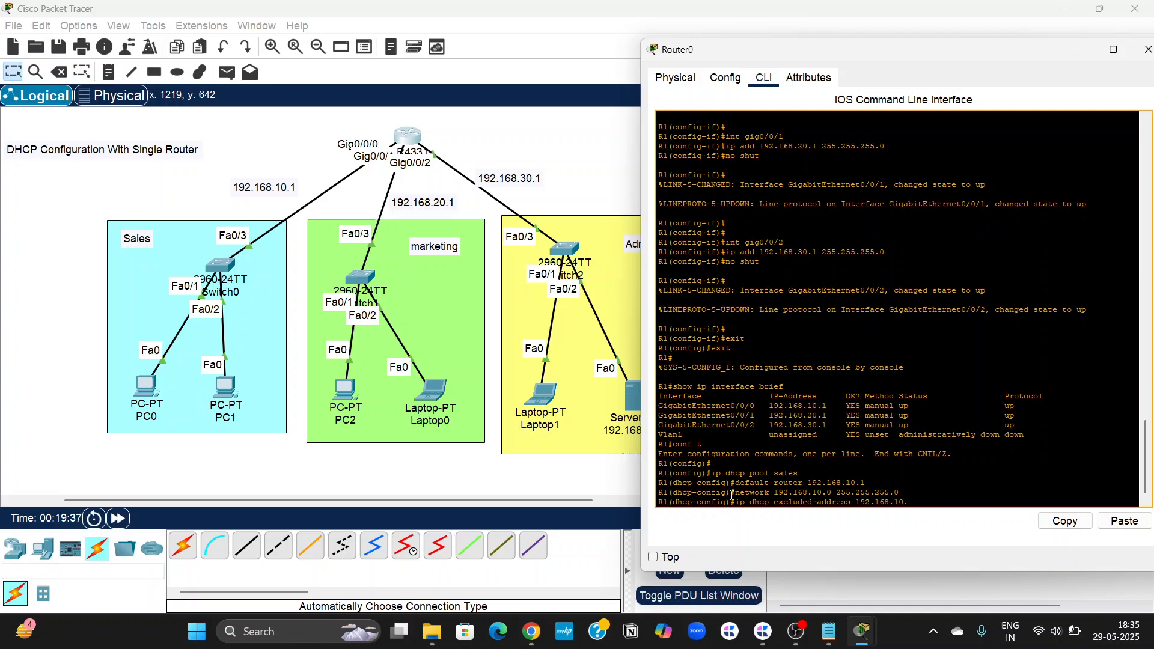
pyautogui.write('1 192.168.10.3')
pyautogui.press('Return')
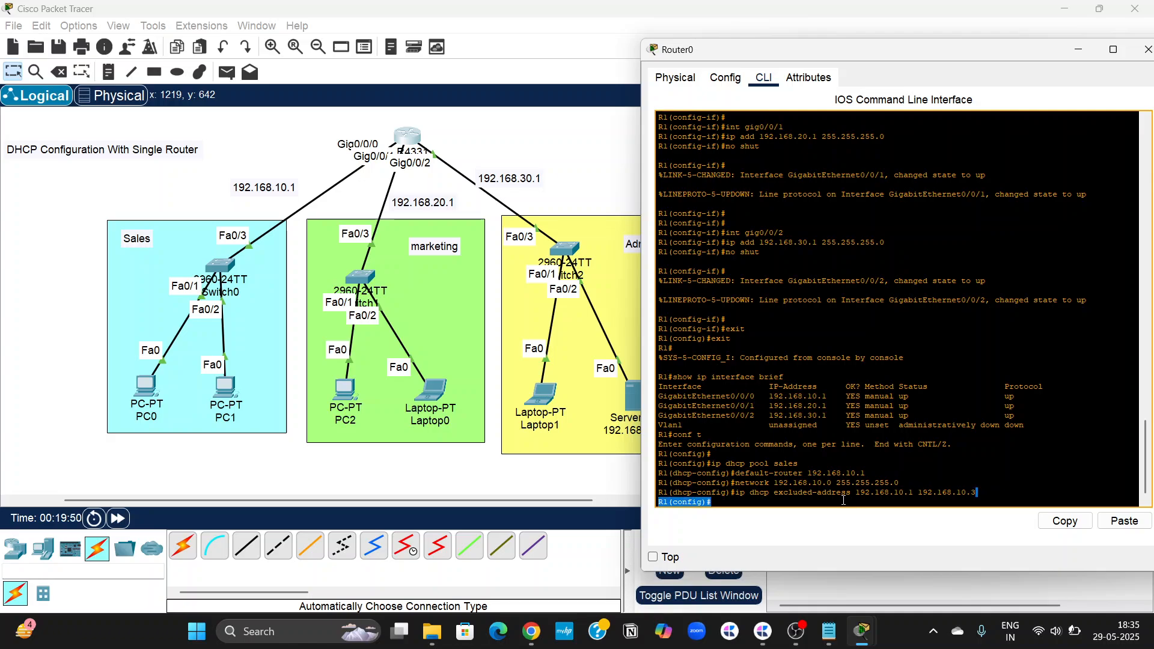
pyautogui.moveTo(978, 493); pyautogui.dragTo(846, 494)
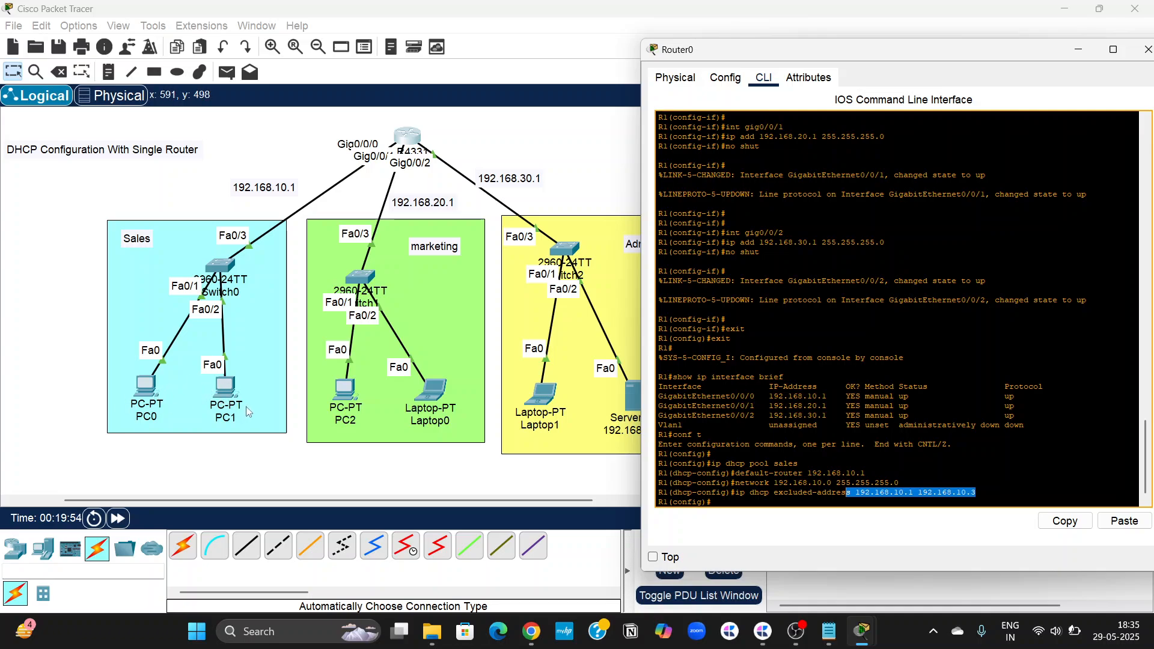
pyautogui.click(778, 493)
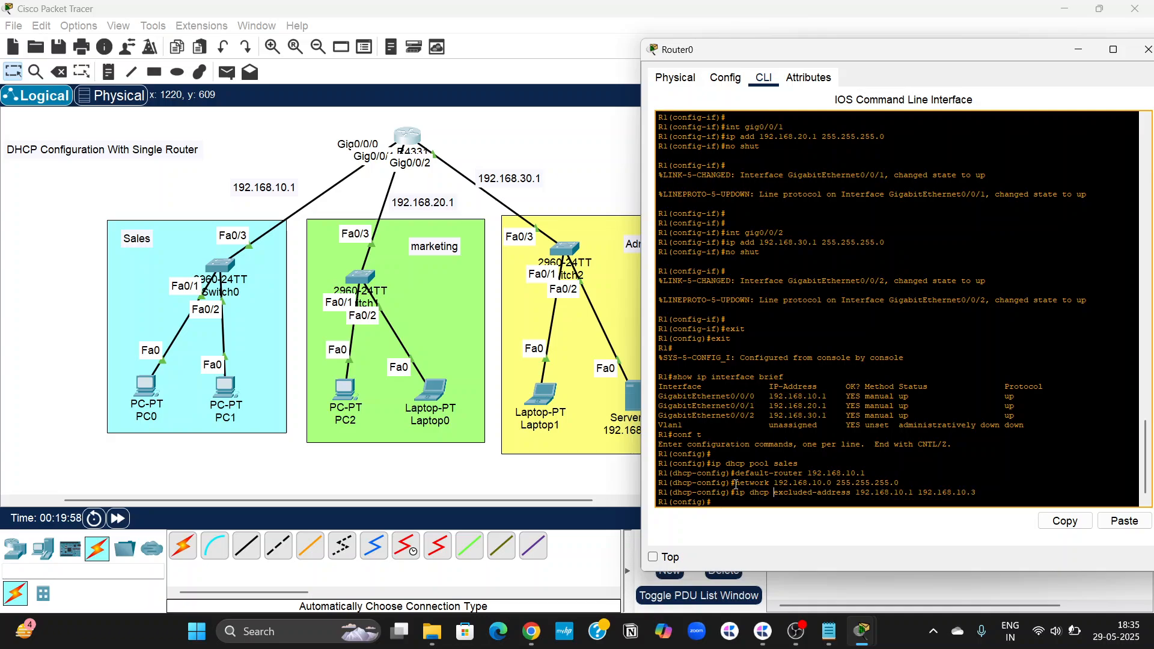
pyautogui.moveTo(739, 485); pyautogui.dragTo(872, 467)
pyautogui.moveTo(897, 482); pyautogui.dragTo(905, 484)
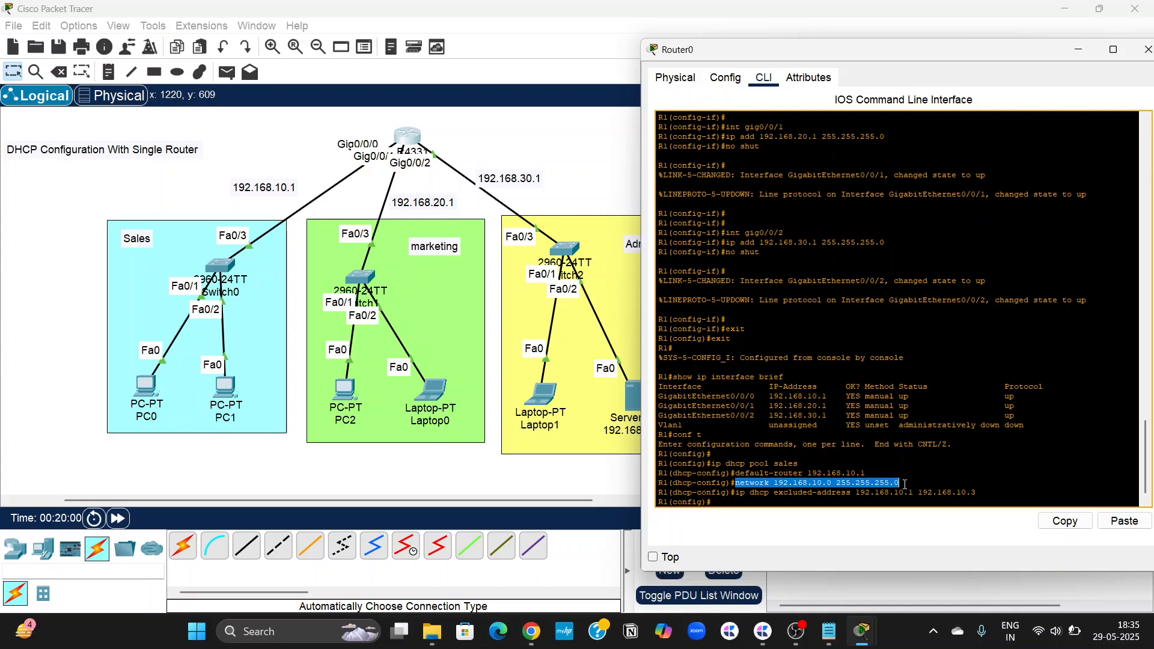
# Step: Create a DHCP pool named marketing on R1 with default router 192.168.20.1
pyautogui.click(757, 503)
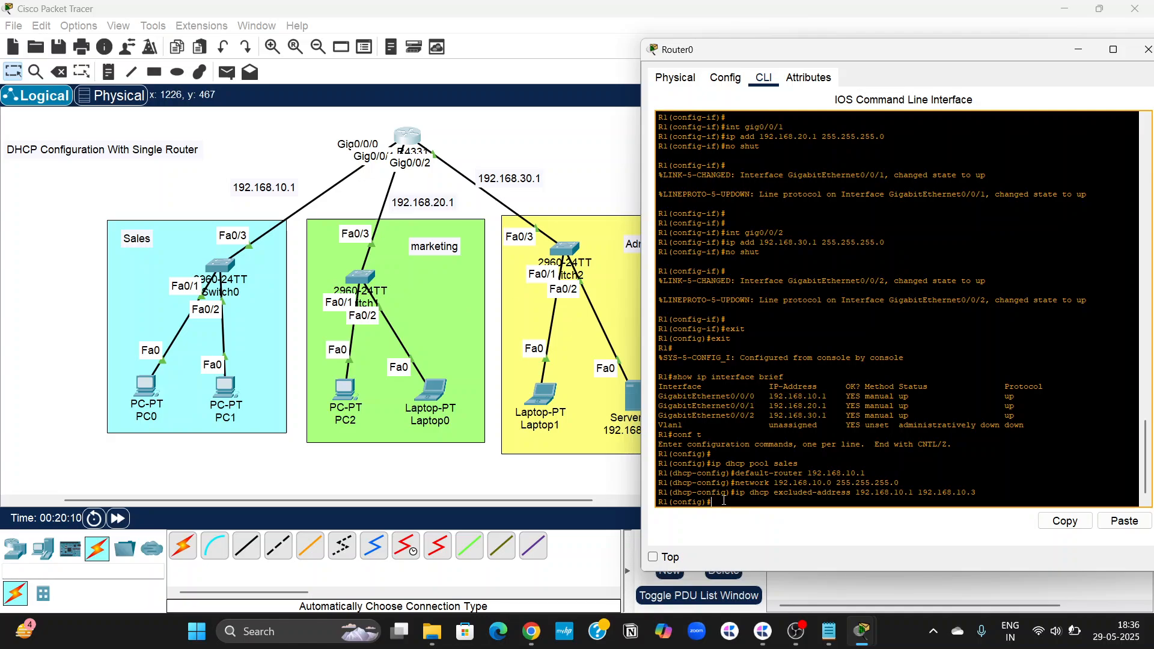
pyautogui.press('Return')
pyautogui.press('Return')
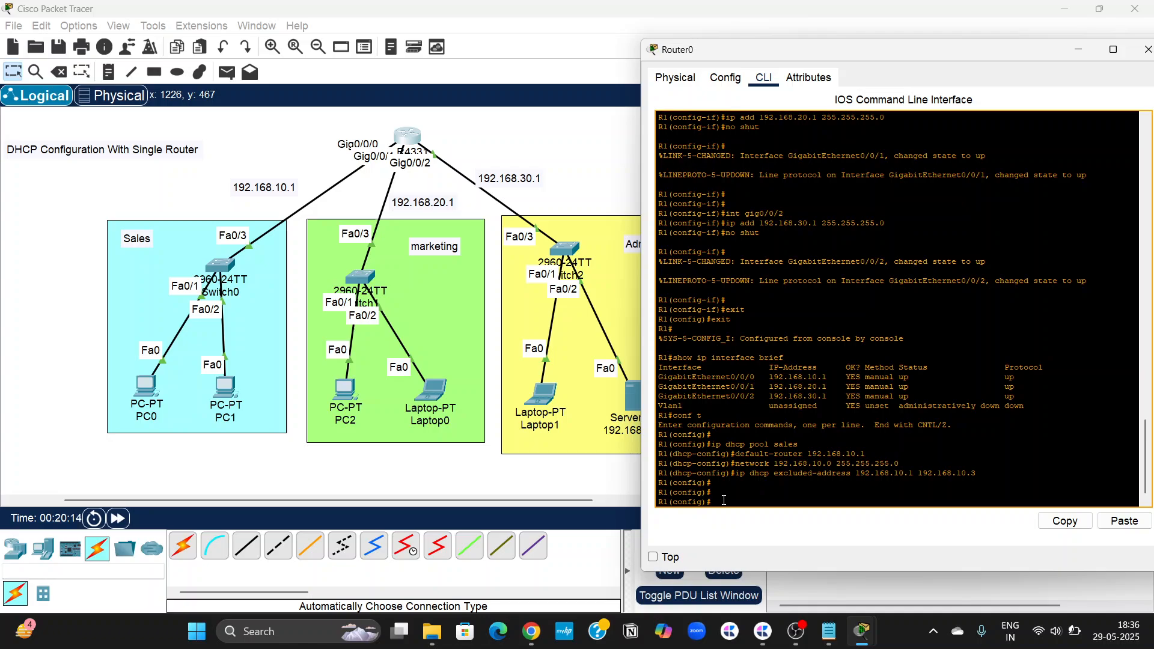
pyautogui.write('ip dhcp pool marketing')
pyautogui.press('Return')
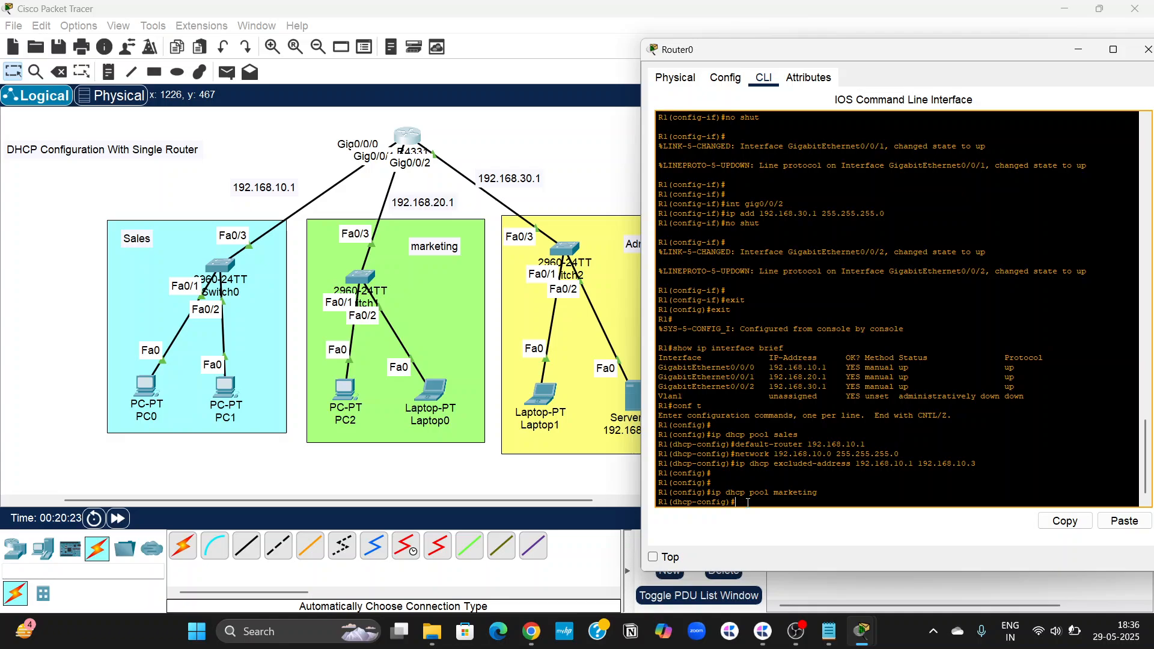
pyautogui.write('default-router')
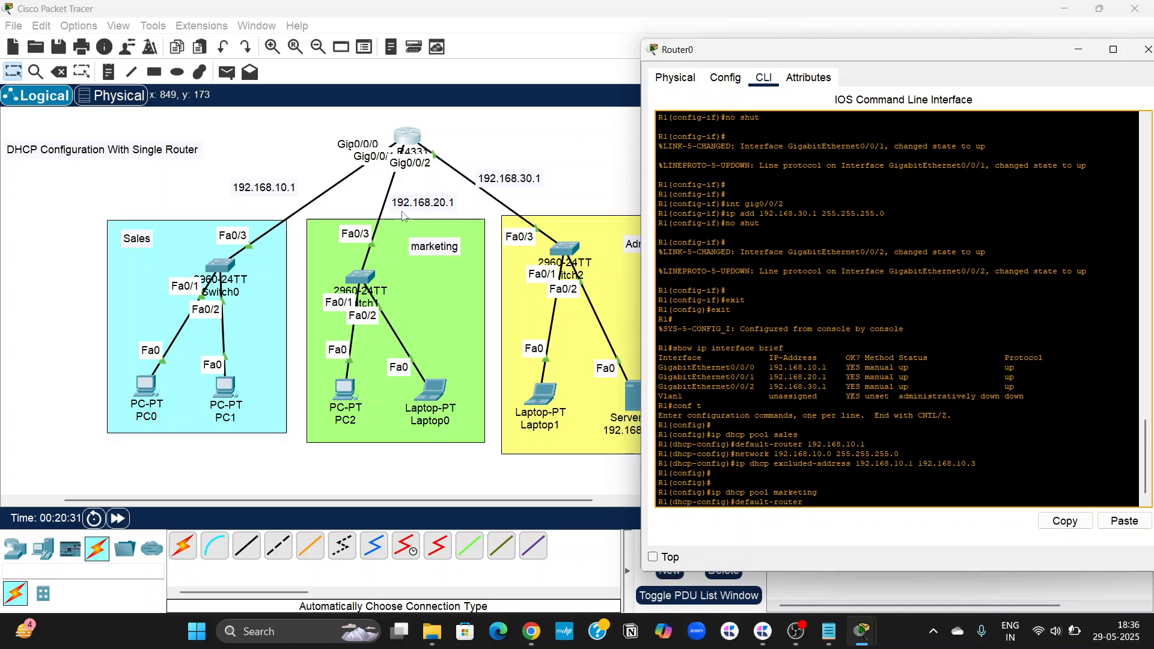
pyautogui.write(' 192.168.20.1')
pyautogui.press('Return')
# Step: Set the marketing pool's network to 192.168.20.0 with mask 255.255.255.0
pyautogui.write('nfig)#n')
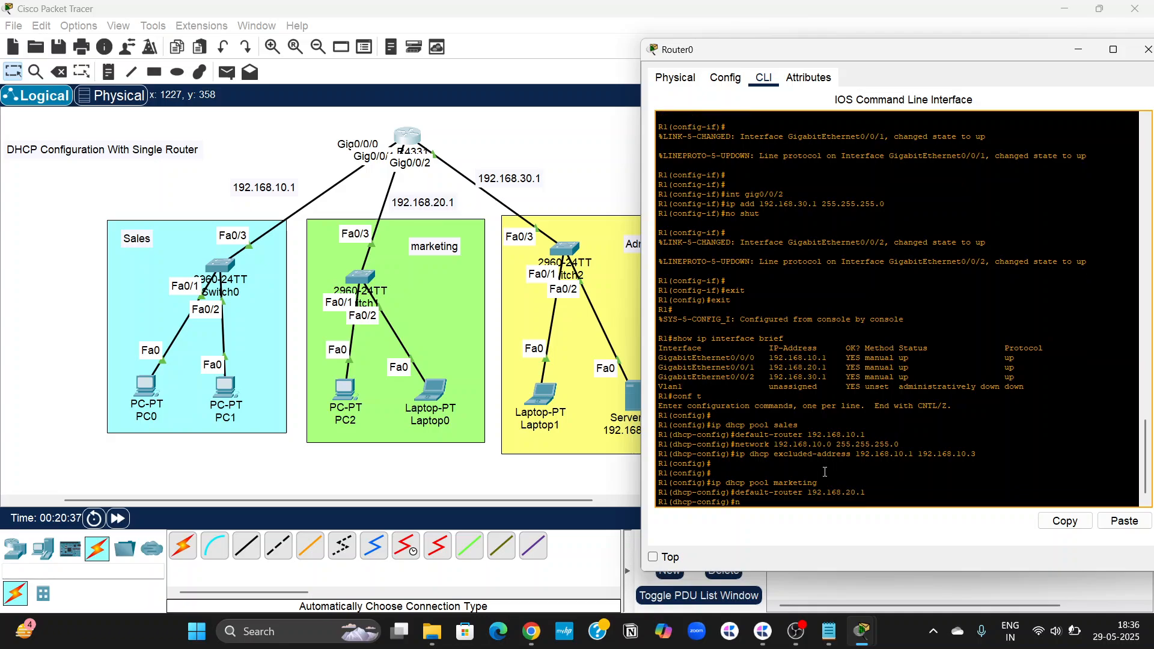
pyautogui.write('etwork 192.168.20.0 255.255.255')
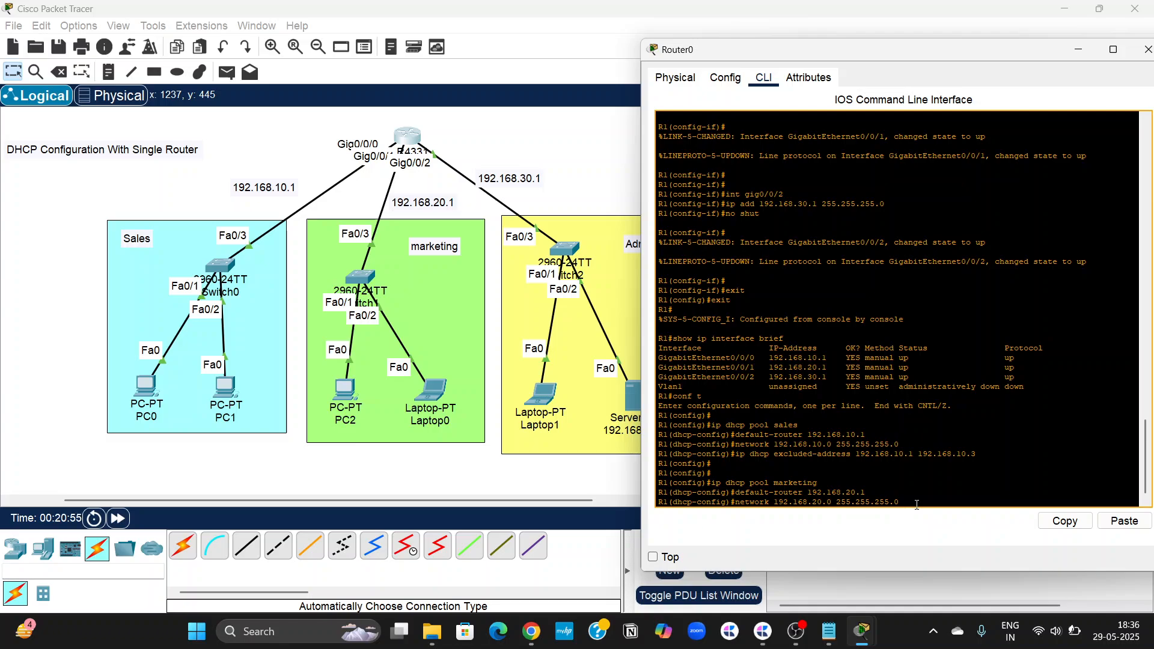
pyautogui.write('.0')
pyautogui.press('Return')
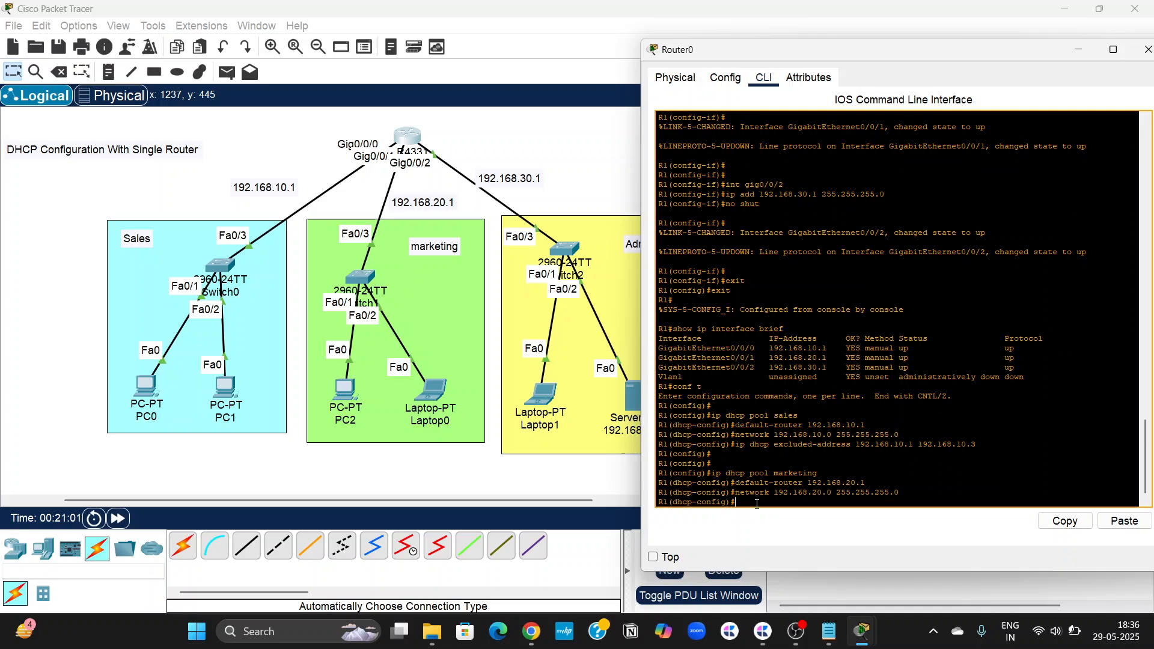
# Step: Exclude addresses 192.168.20.1 through 192.168.20.3 from DHCP assignment and exit to privileged mode
pyautogui.write('ip dhcp excluded-address 192.')
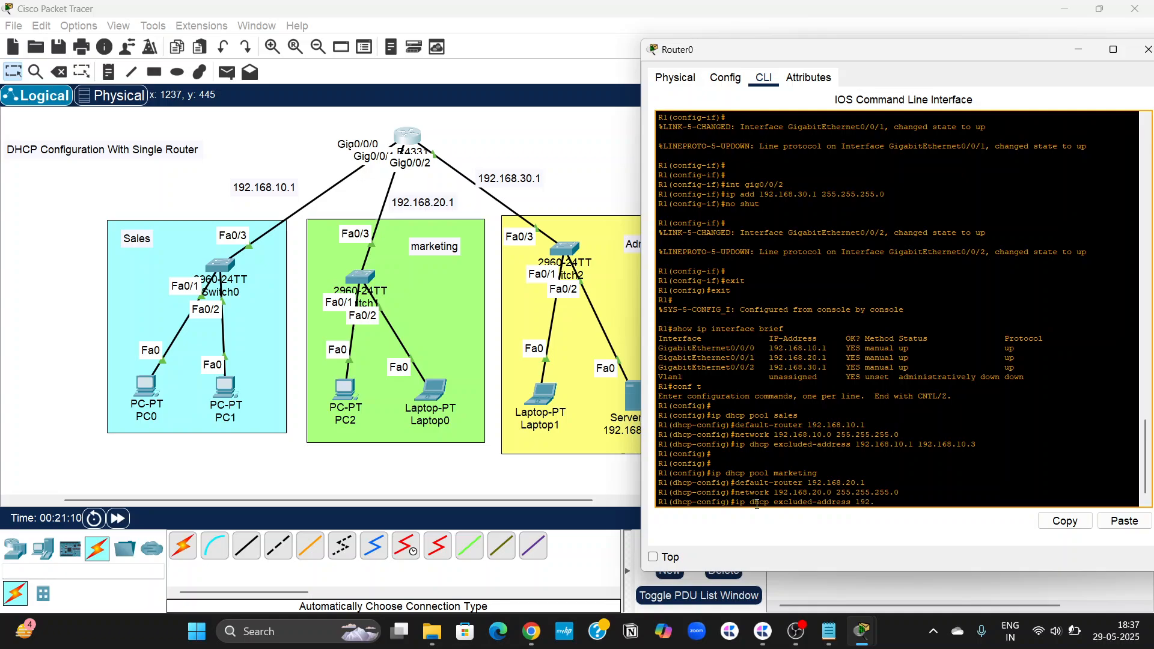
pyautogui.write('168.20.1 192.168.20.3')
pyautogui.press('Return')
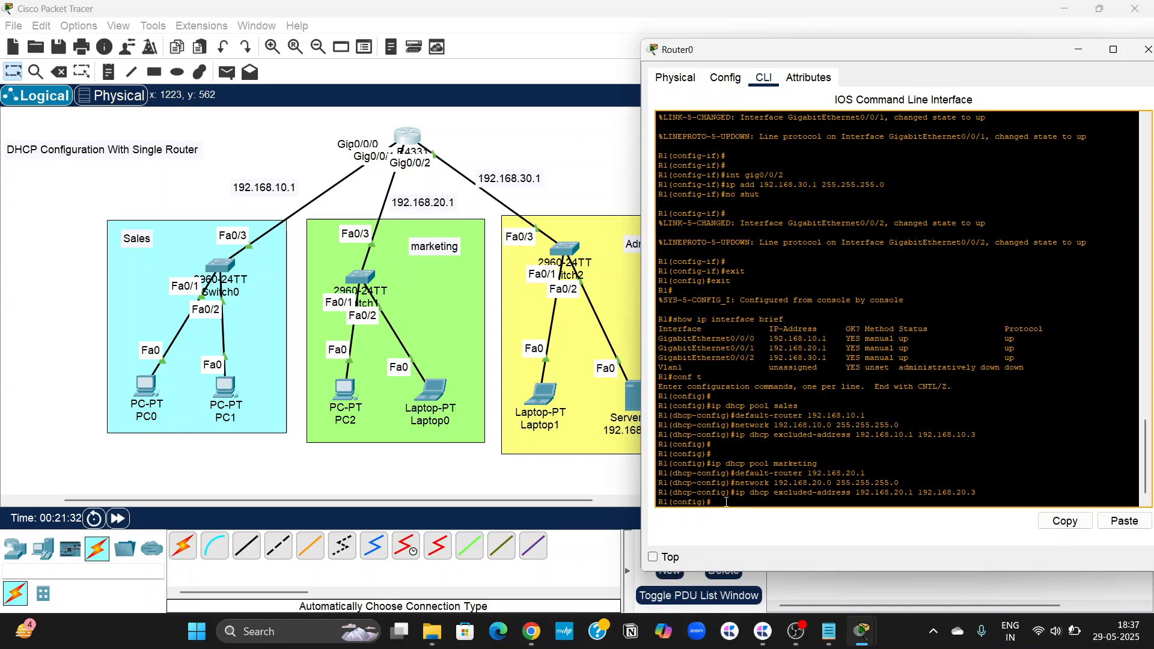
pyautogui.write('exit')
pyautogui.press('Return')
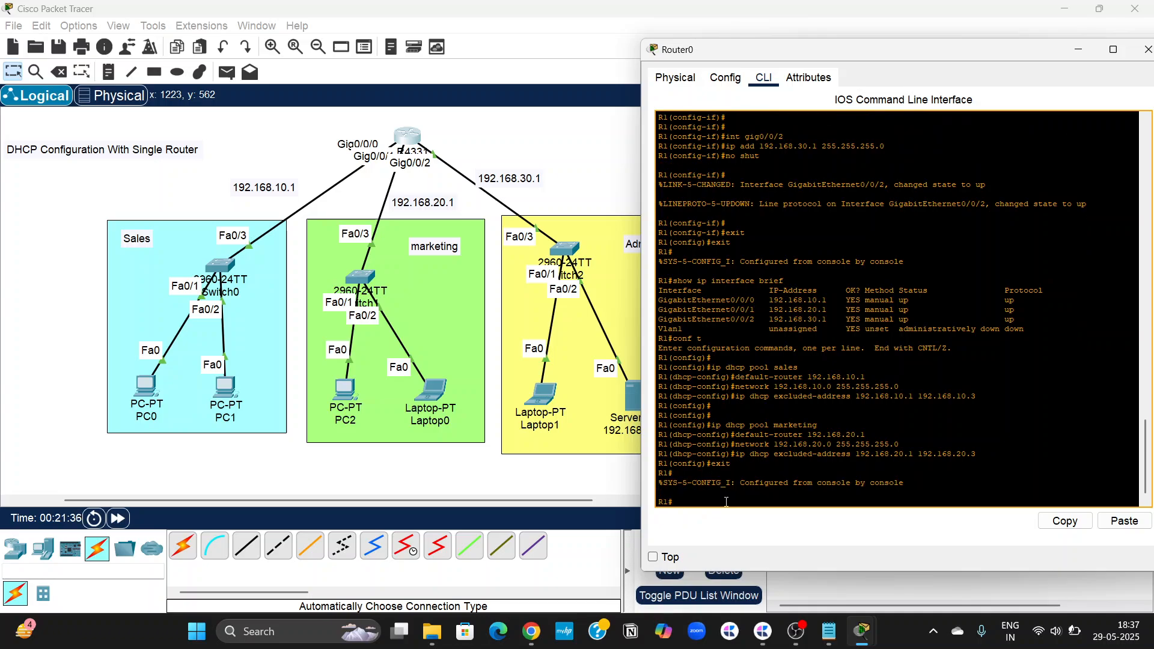
# Step: Return to global configuration mode and create a DHCP pool named admin with default router 192.168.30.1
pyautogui.hscroll(5, 535, 336)
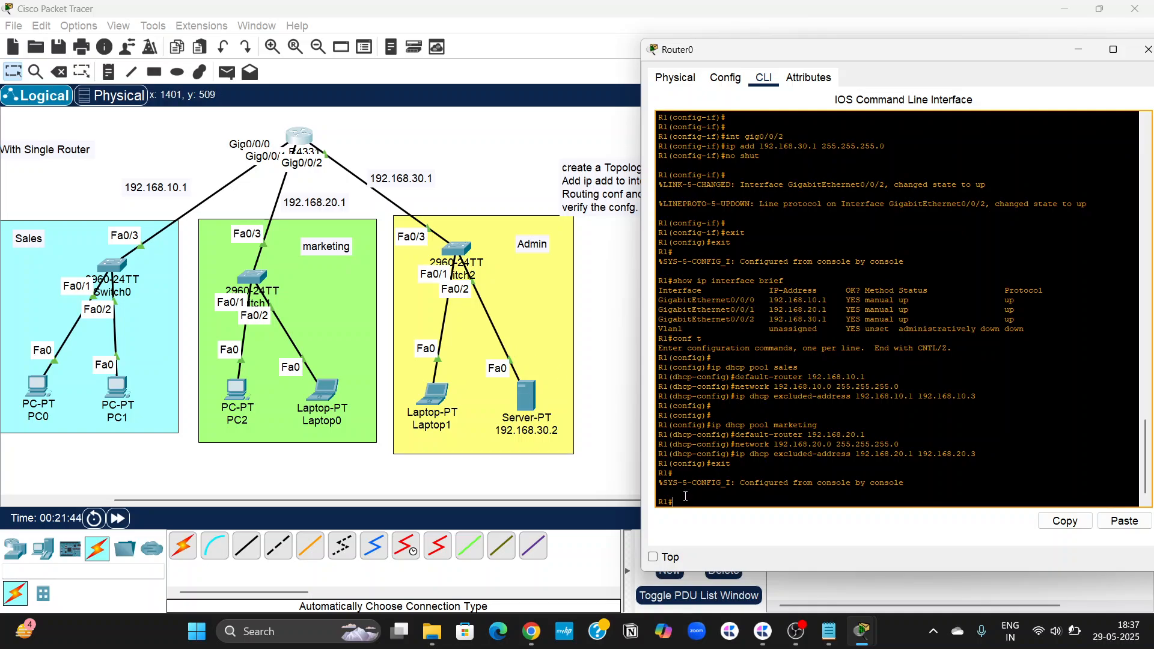
pyautogui.write('conf t')
pyautogui.press('Return')
pyautogui.press('Return')
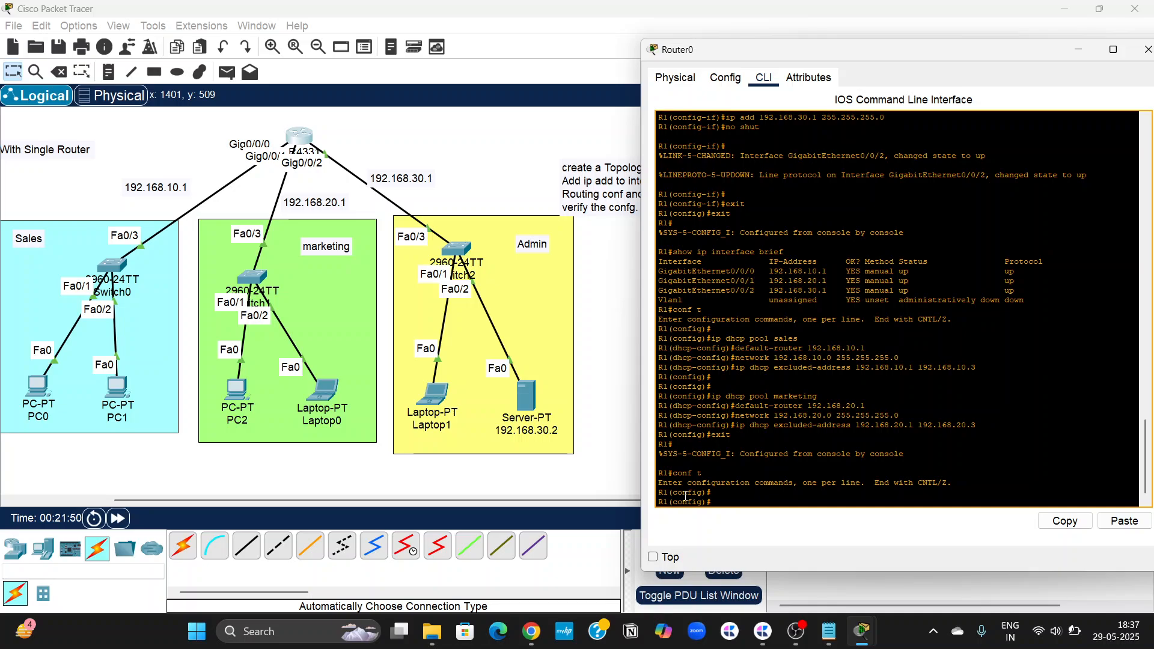
pyautogui.write('ip dhcp pool admin')
pyautogui.press('Return')
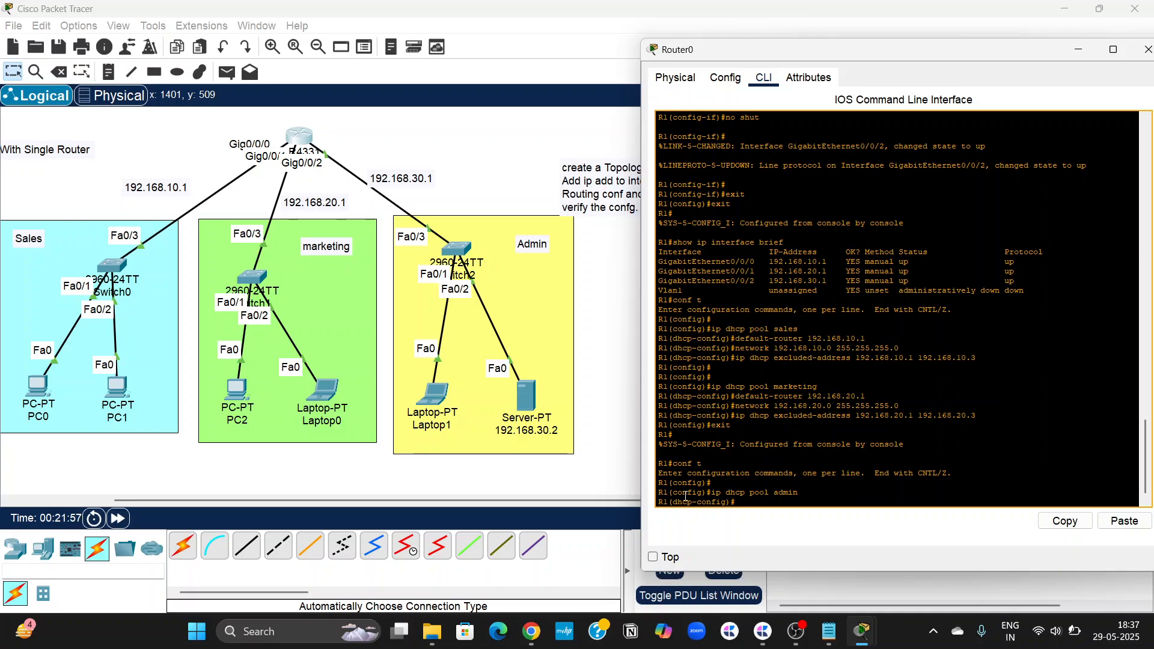
pyautogui.write('default-router 192.168.30.1')
pyautogui.press('Return')
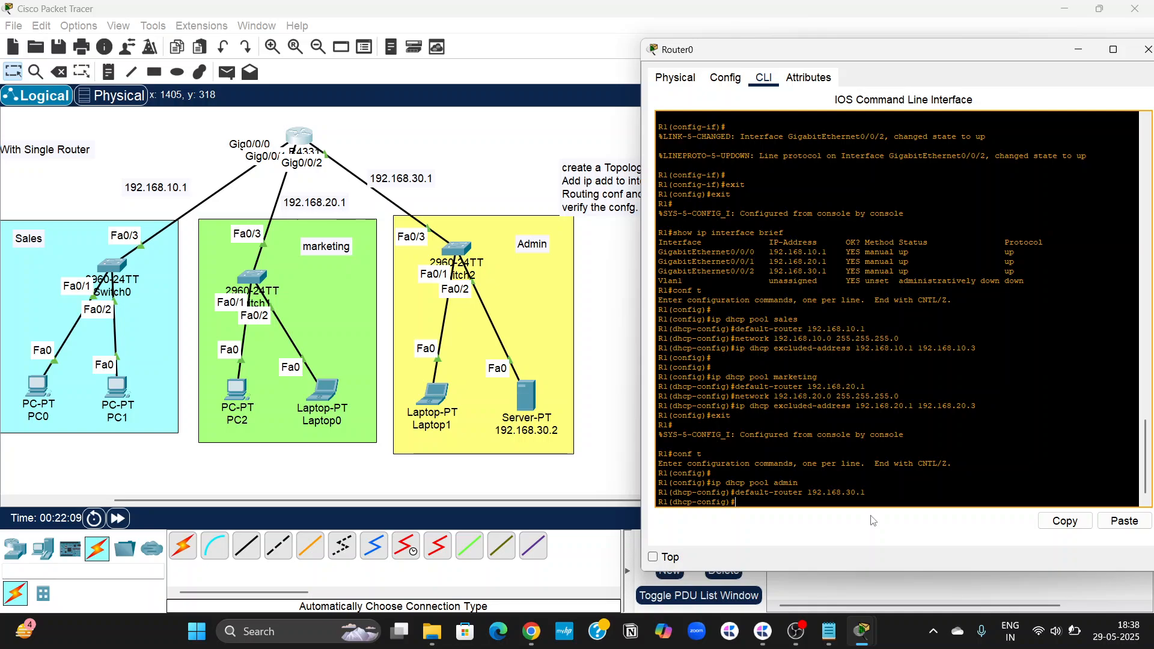
# Step: Set the admin pool's network to 192.168.30.0 with mask 255.255.255.0
pyautogui.write('network 192.168.30.')
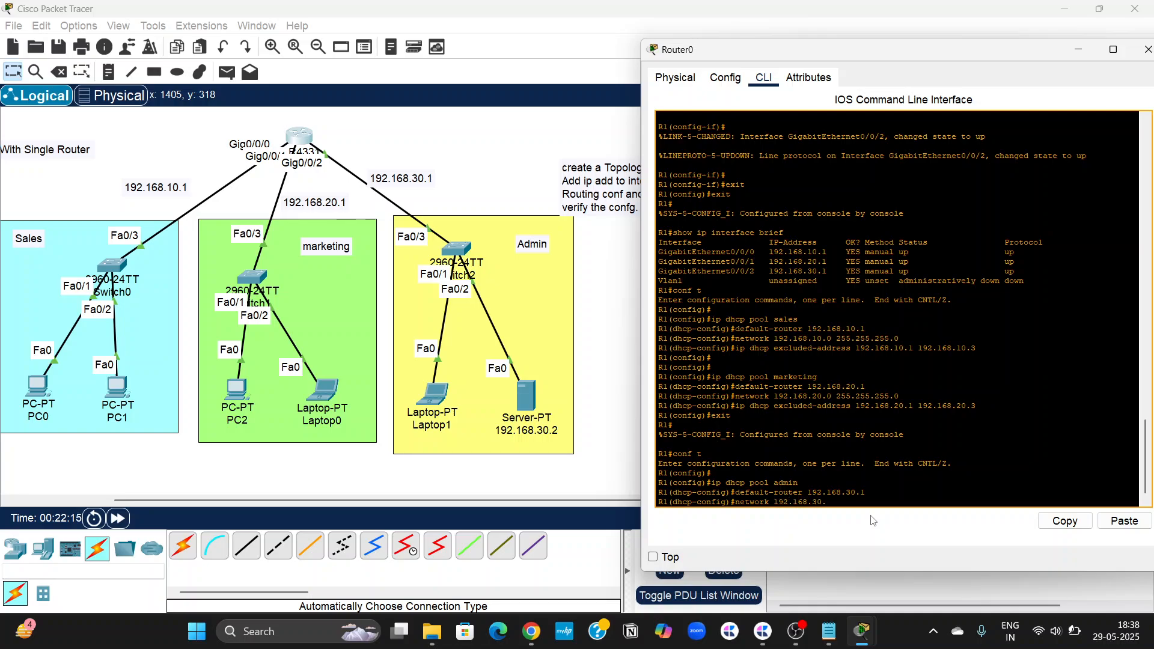
pyautogui.write('0 255.255.255.0')
pyautogui.press('Return')
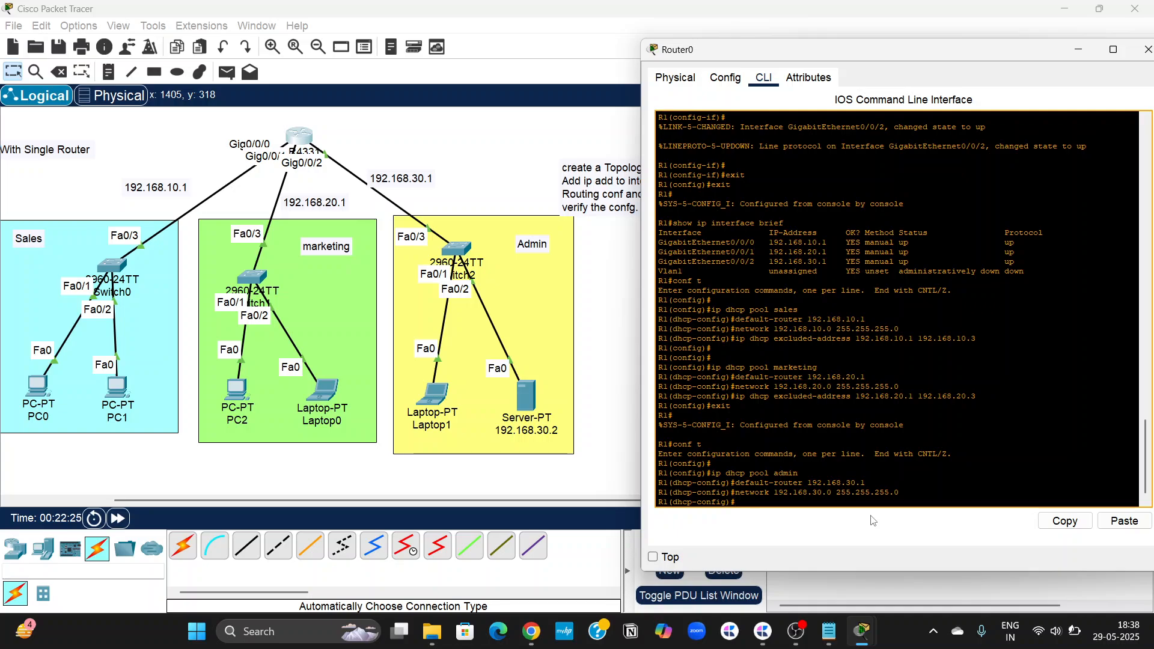
# Step: Exclude addresses 192.168.30.1 through 192.168.30.5 from DHCP assignment
pyautogui.write('ip dhcp excluded-address 192.168.30.1 192.168.30')
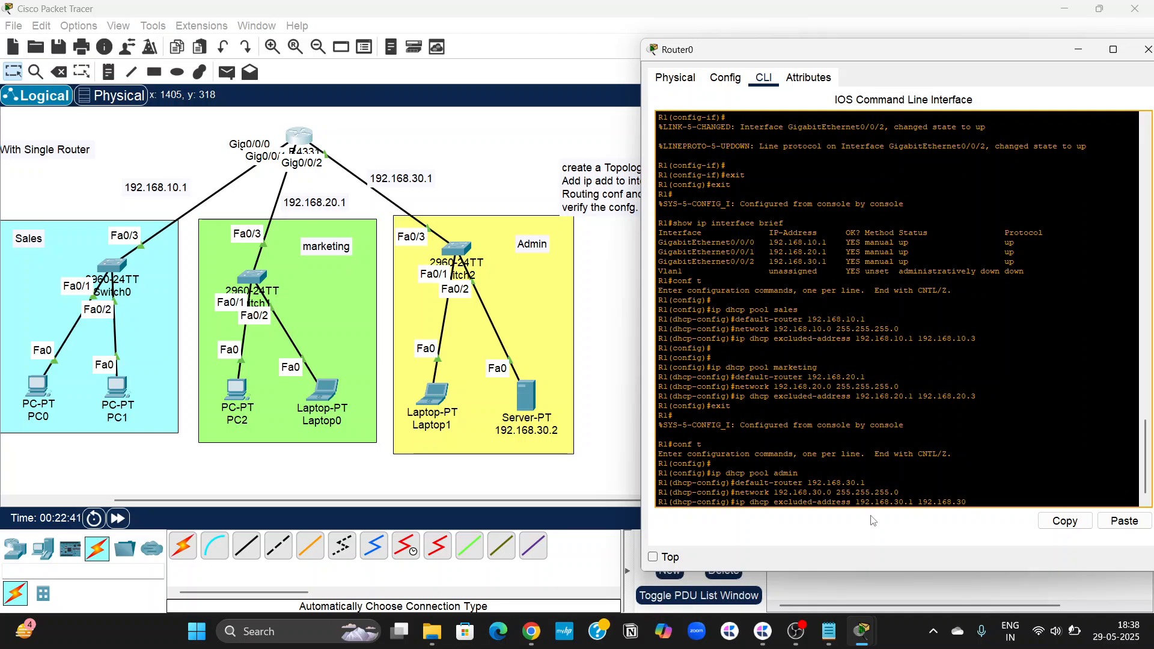
pyautogui.write('.5')
pyautogui.press('Return')
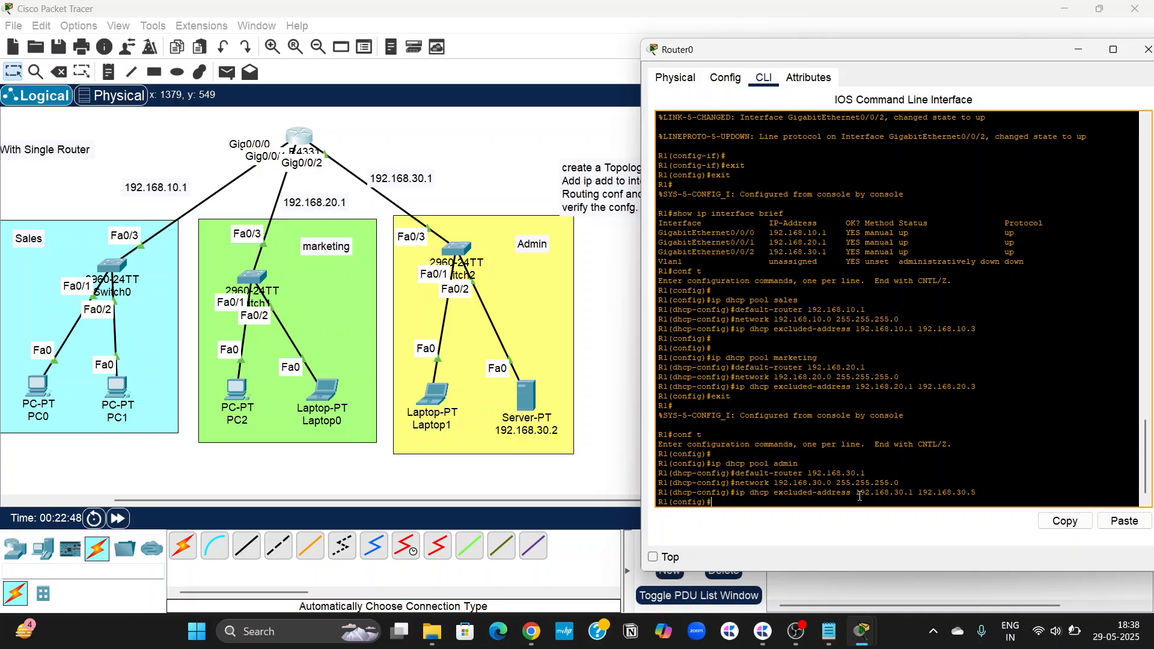
pyautogui.moveTo(856, 493); pyautogui.dragTo(986, 493)
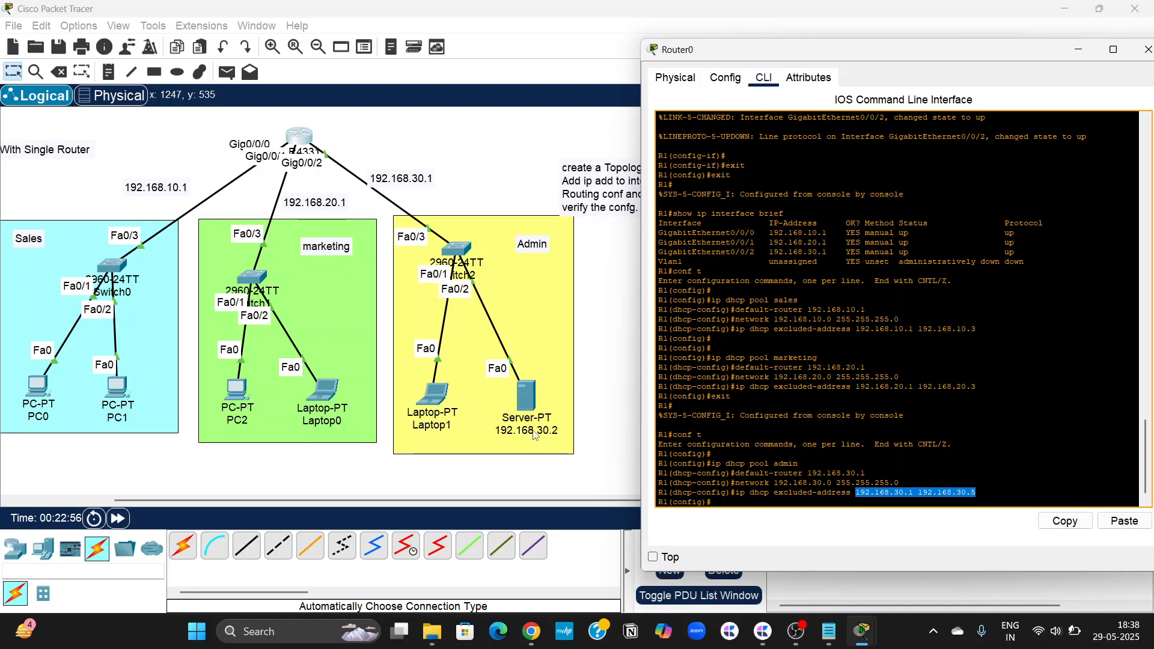
pyautogui.click(732, 507)
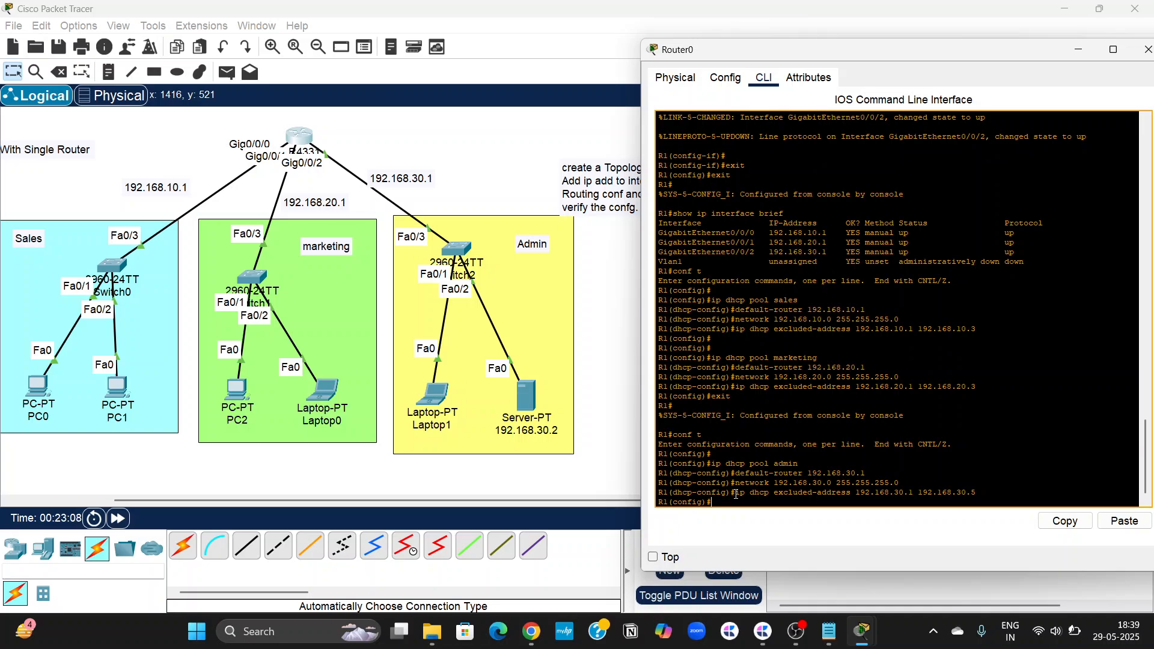
pyautogui.moveTo(736, 494); pyautogui.dragTo(1002, 496)
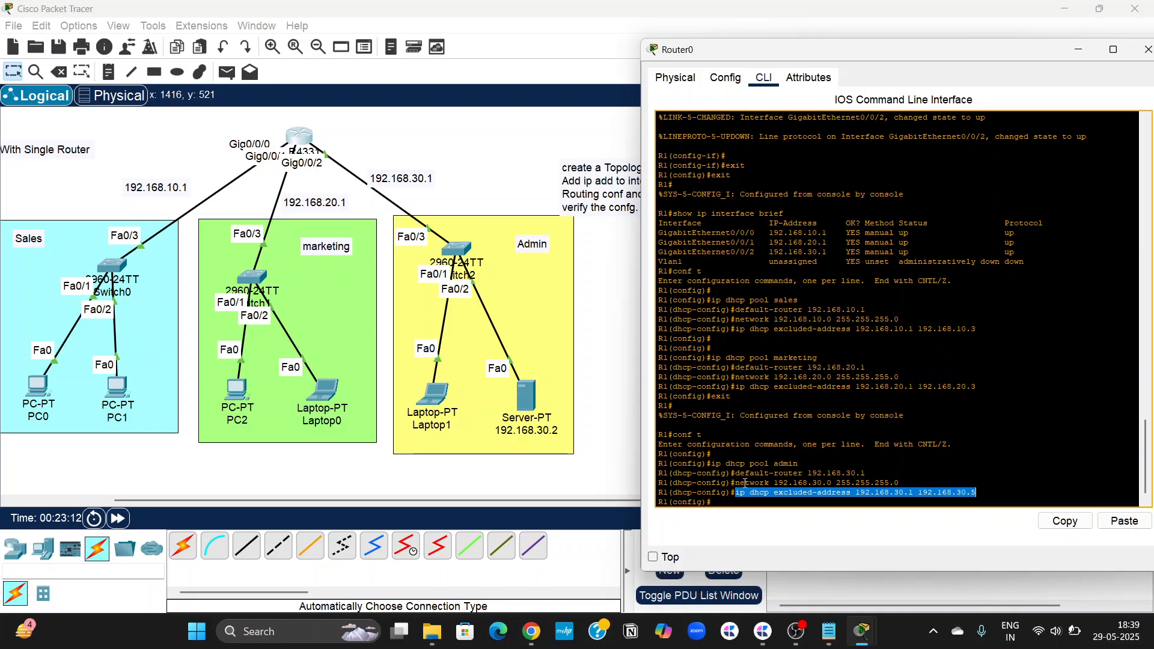
pyautogui.moveTo(735, 484); pyautogui.dragTo(738, 484)
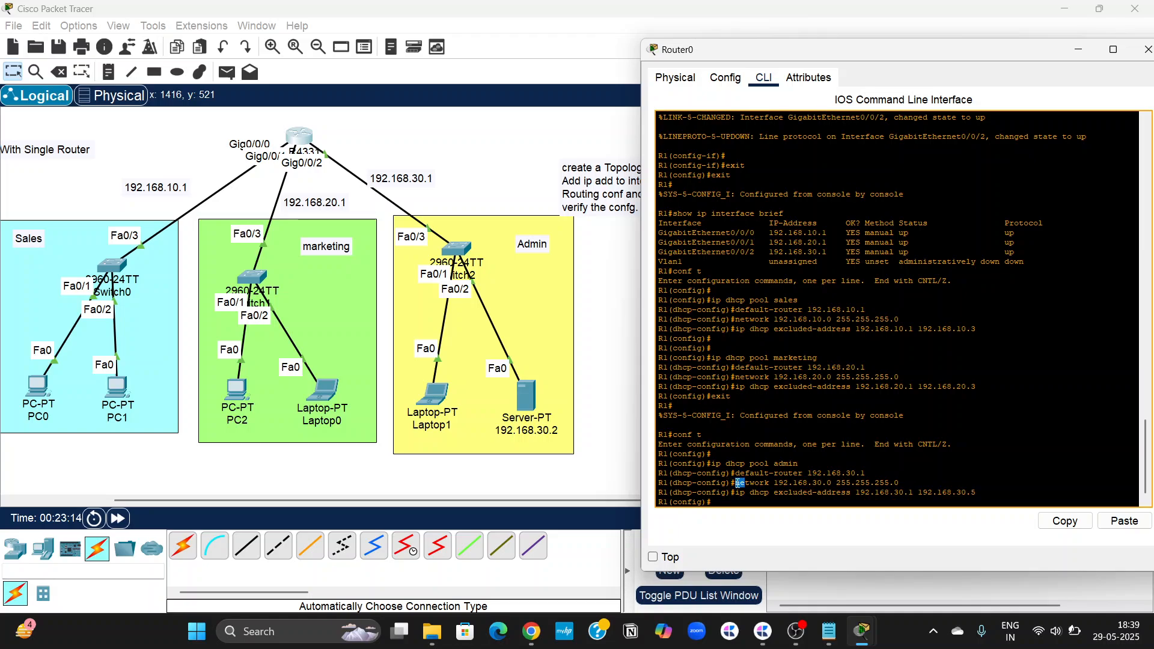
pyautogui.click(754, 485)
pyautogui.moveTo(736, 485); pyautogui.dragTo(901, 483)
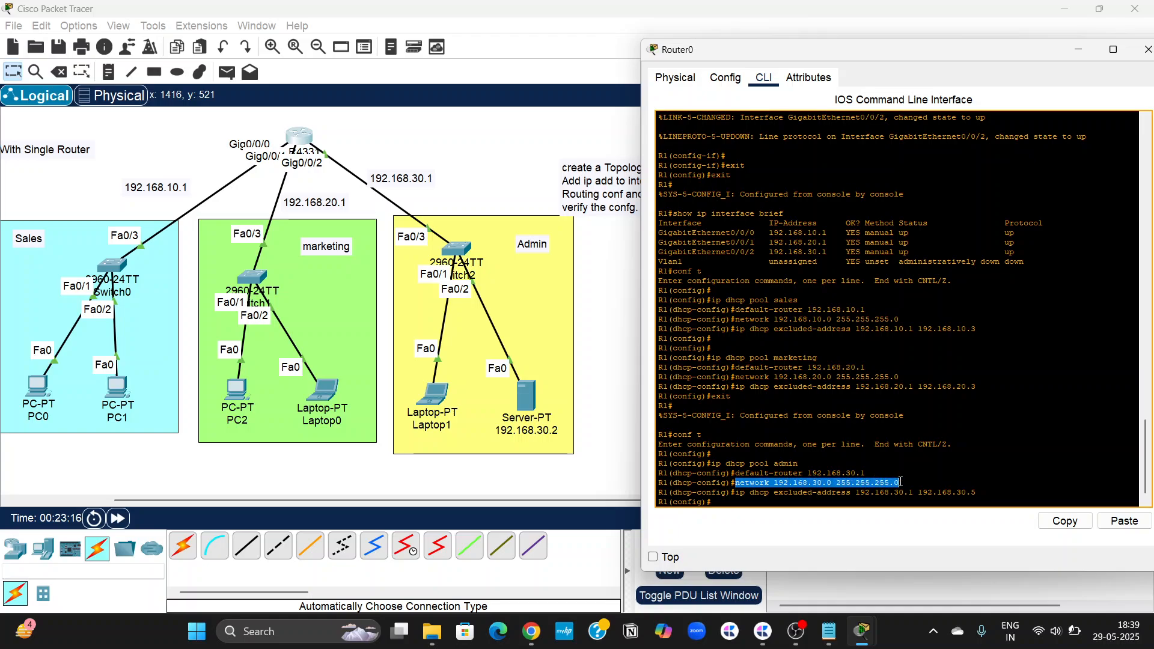
# Step: Exit global configuration mode on R1 and minimize the router's window
pyautogui.click(755, 506)
pyautogui.write('exi')
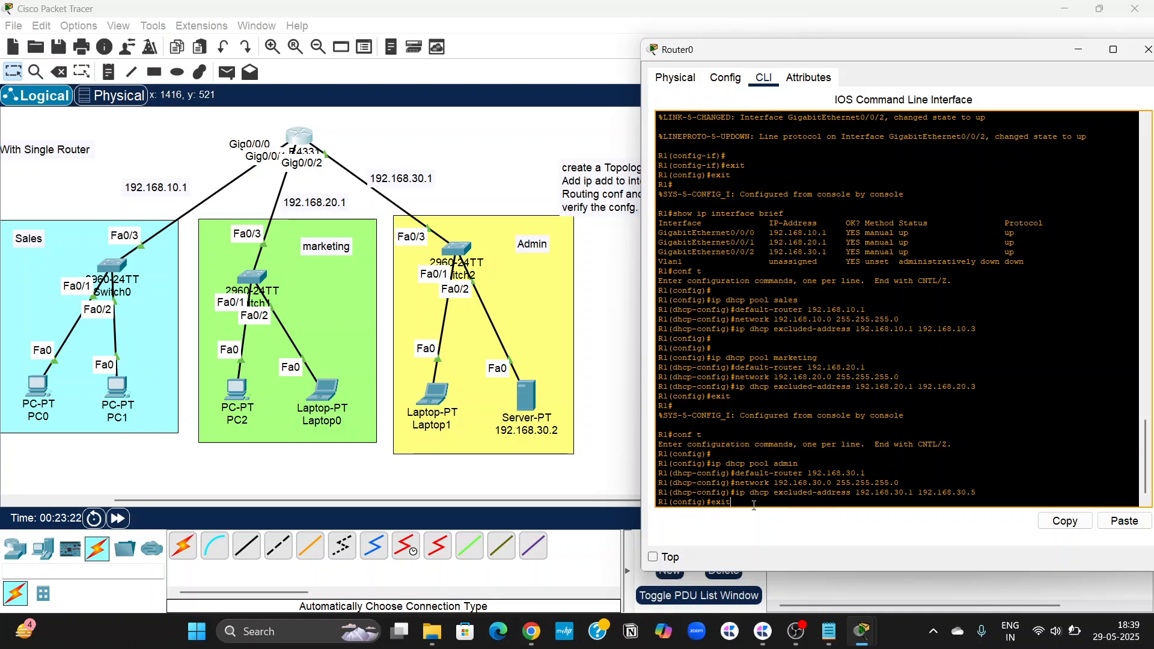
pyautogui.write('t')
pyautogui.press('Return')
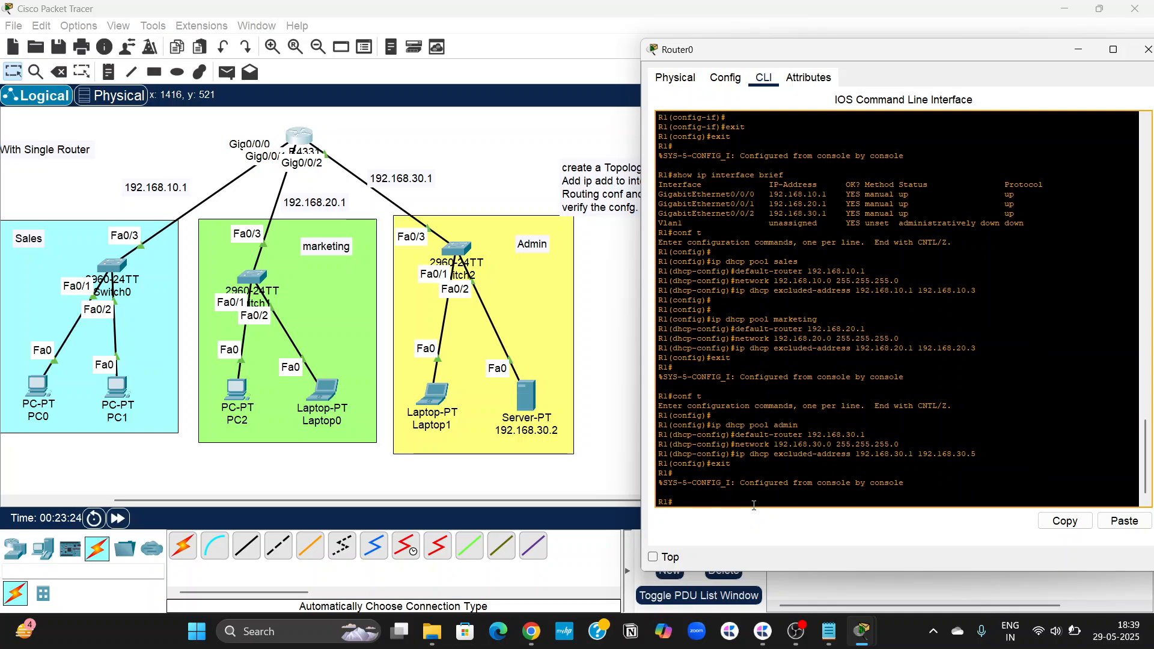
pyautogui.click(1080, 53)
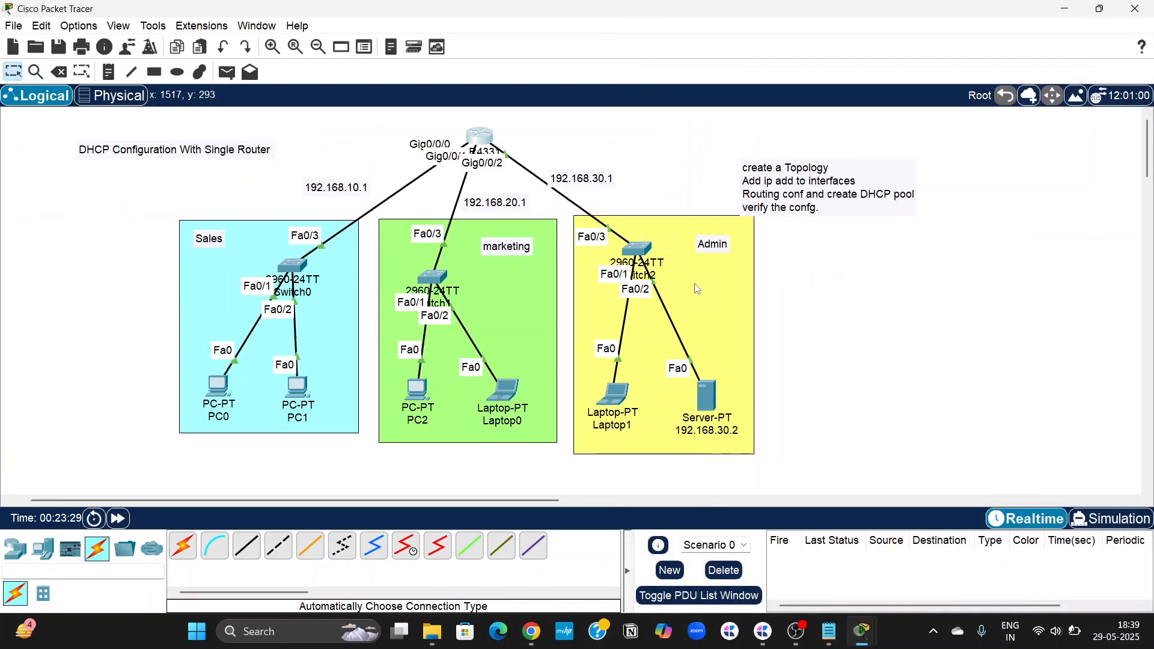
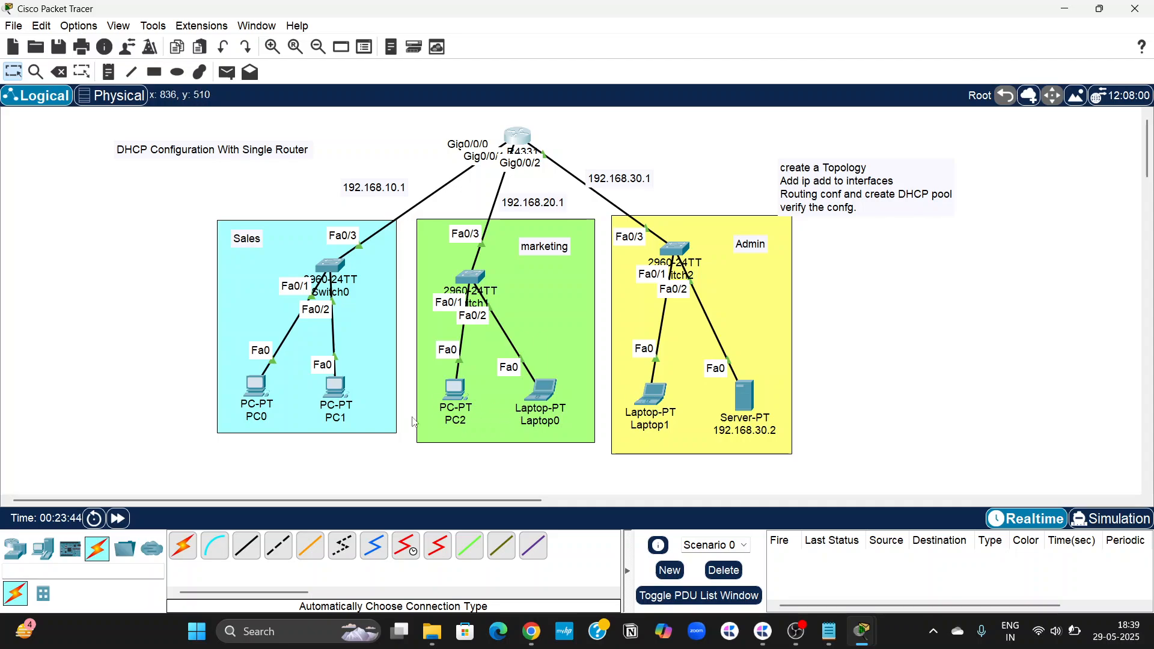
# Step: Switch PC0's IP configuration in the Sales network from static to DHCP
pyautogui.click(256, 390)
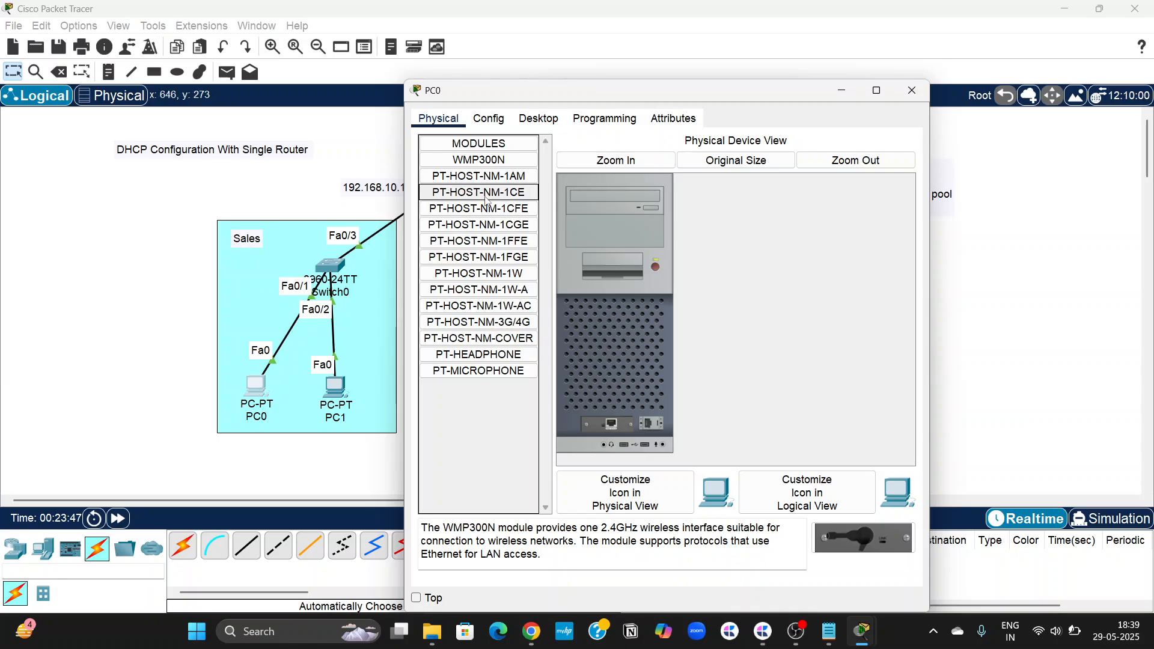
pyautogui.click(543, 123)
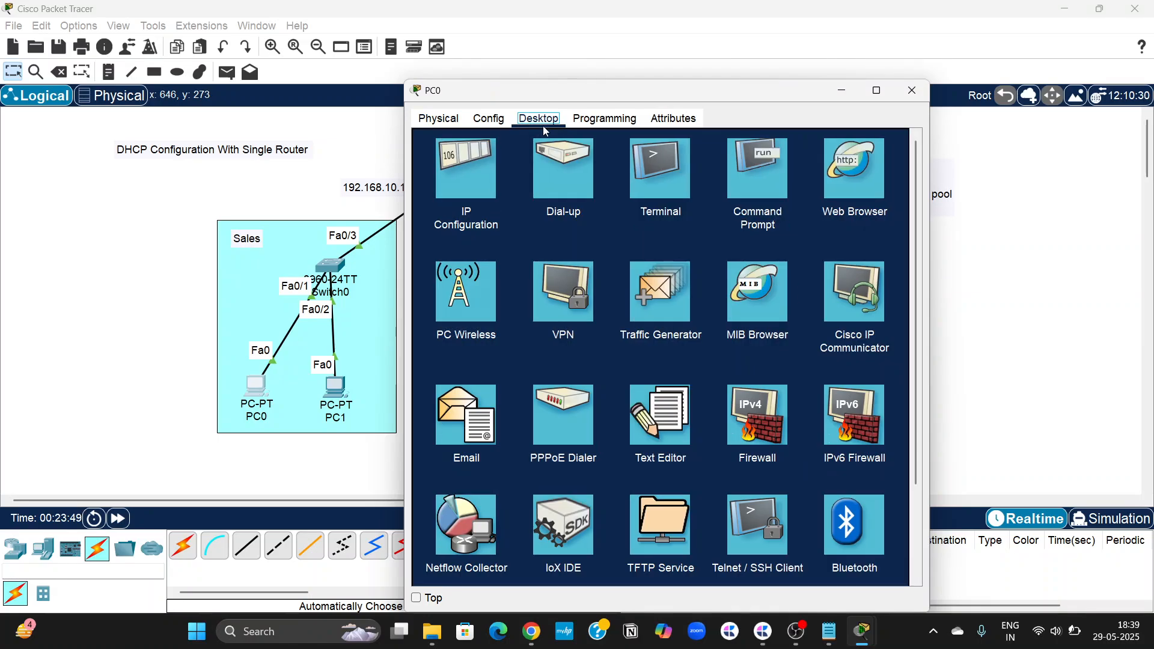
pyautogui.click(471, 172)
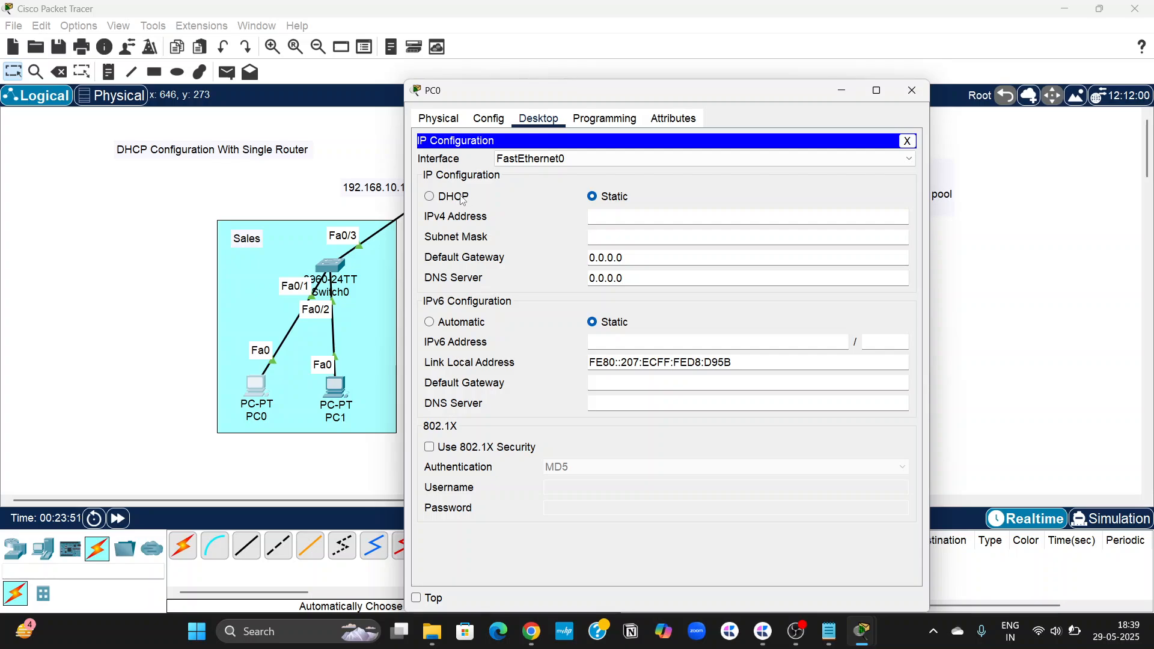
pyautogui.click(463, 200)
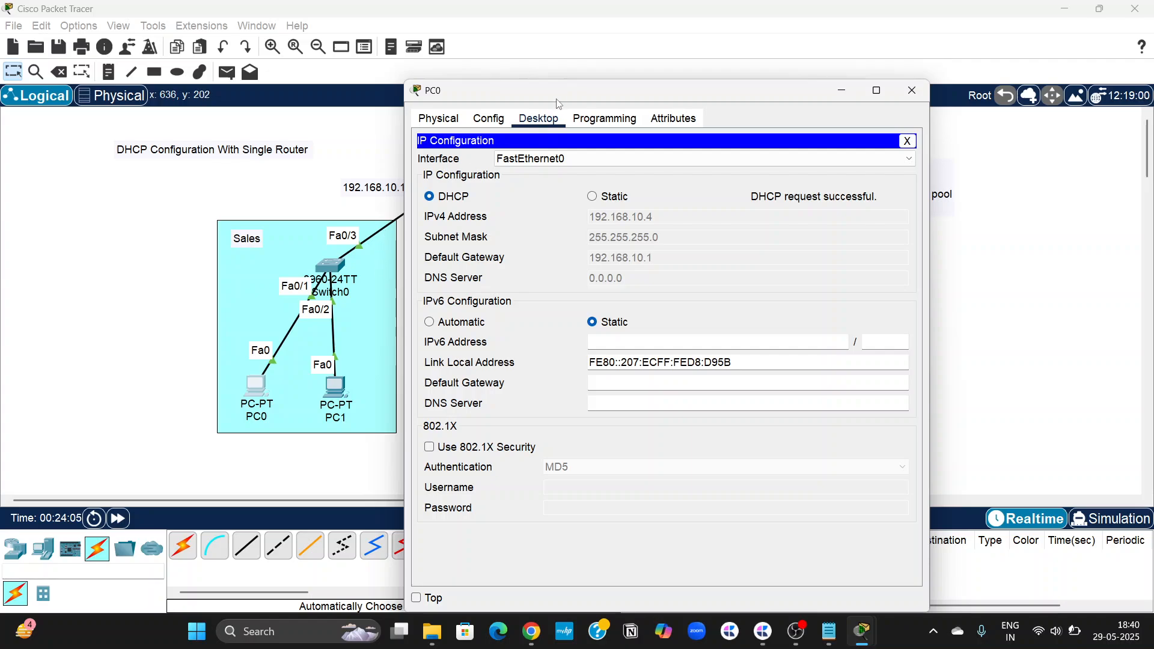
pyautogui.moveTo(554, 93); pyautogui.dragTo(603, 90)
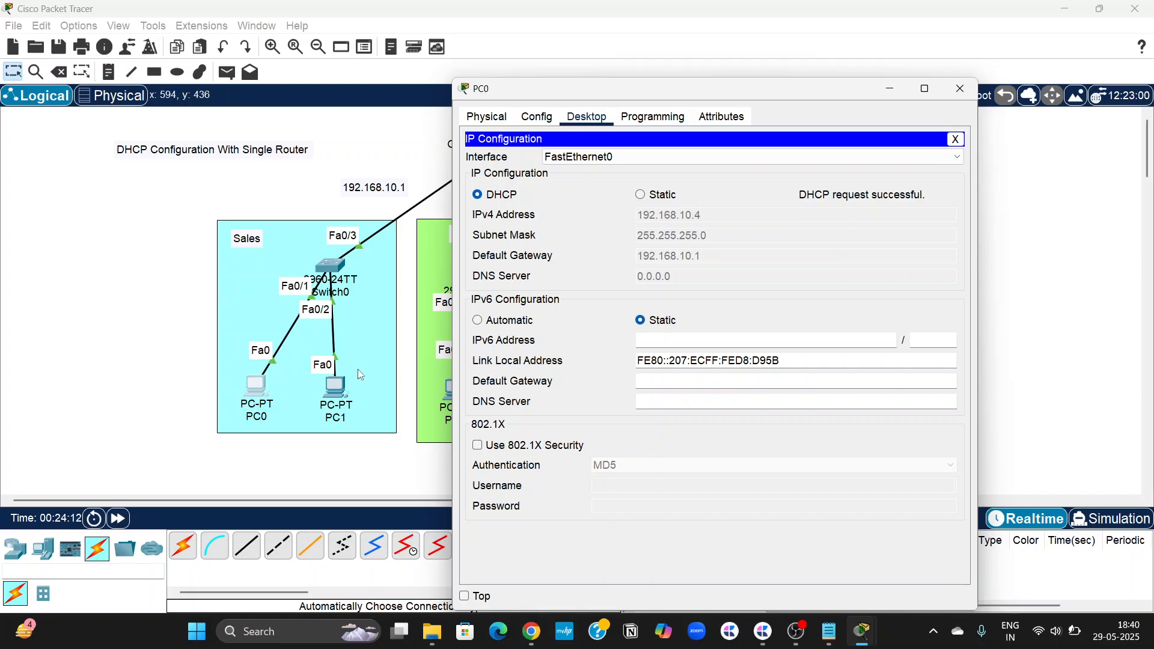
# Step: Rename PC0's label in the topology as 192.168.10.4
pyautogui.click(256, 417)
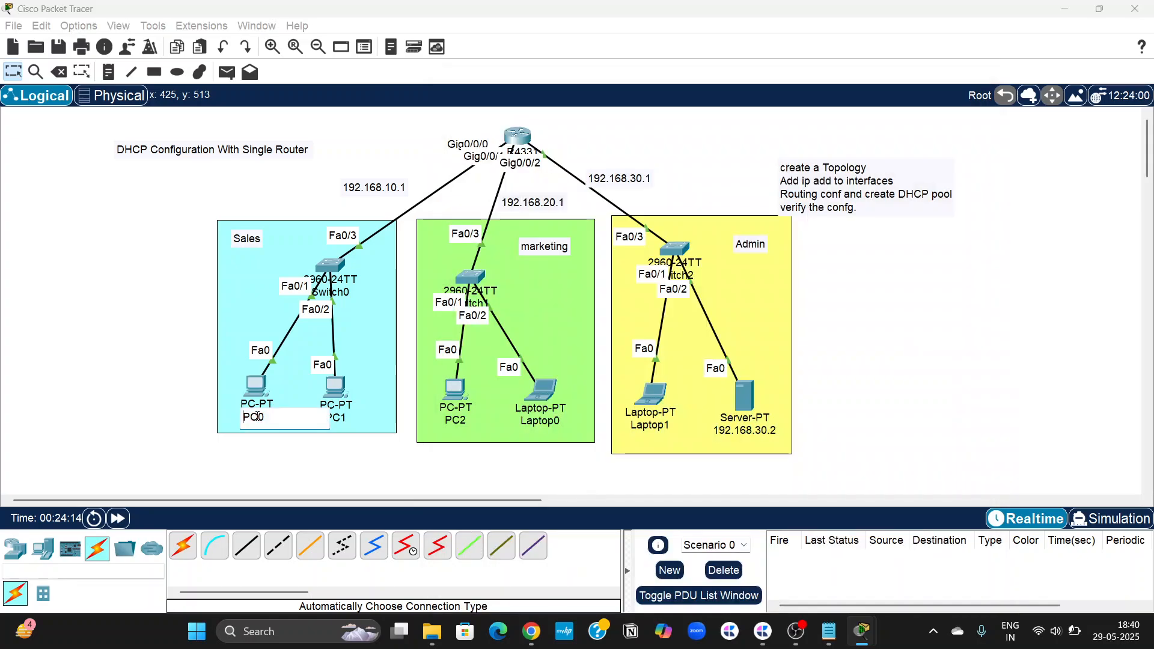
pyautogui.doubleClick(256, 416)
pyautogui.write('192.168.210.')
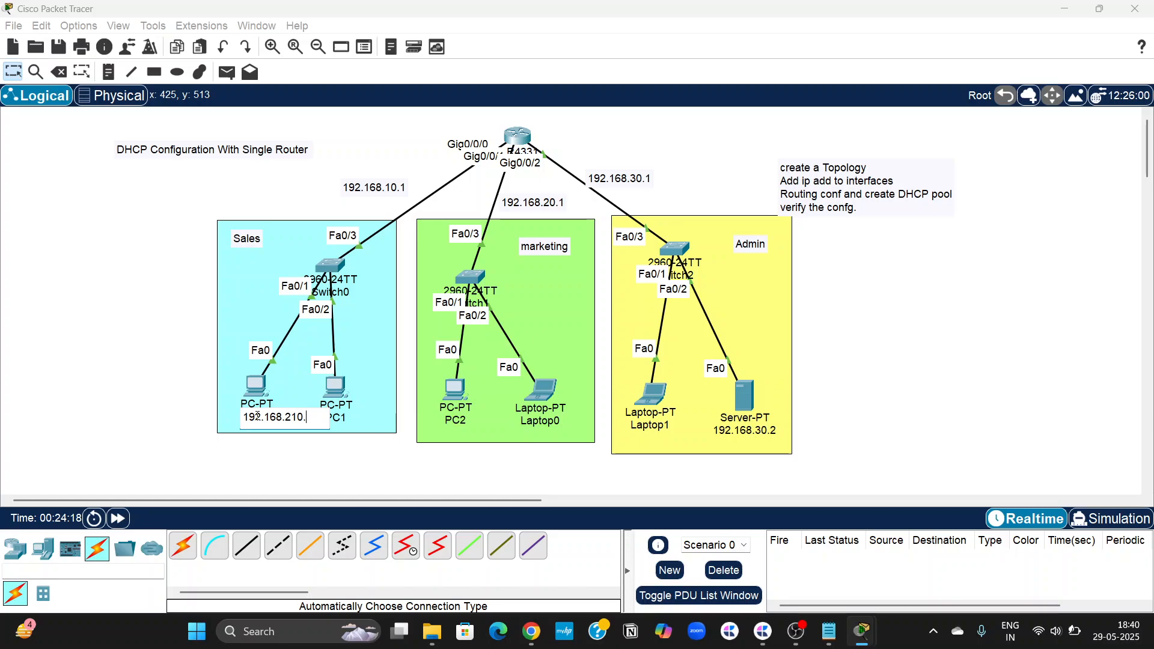
pyautogui.write('10.')
pyautogui.press('Return')
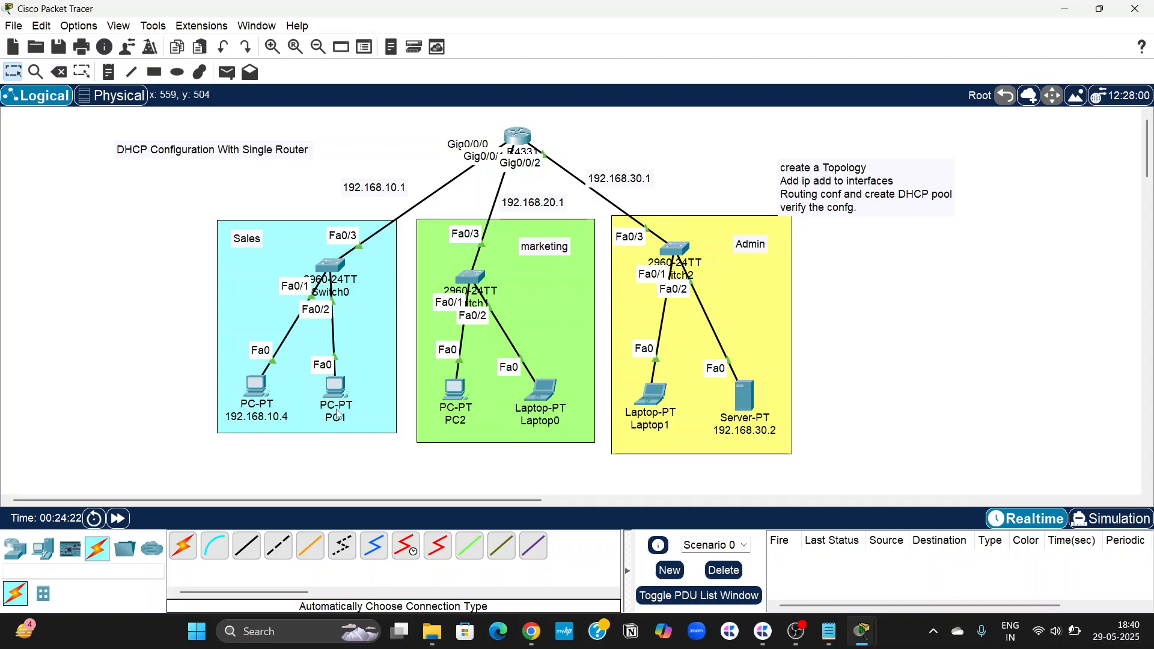
# Step: Switch PC1's IP configuration in the Sales network to DHCP and close its window
pyautogui.click(336, 391)
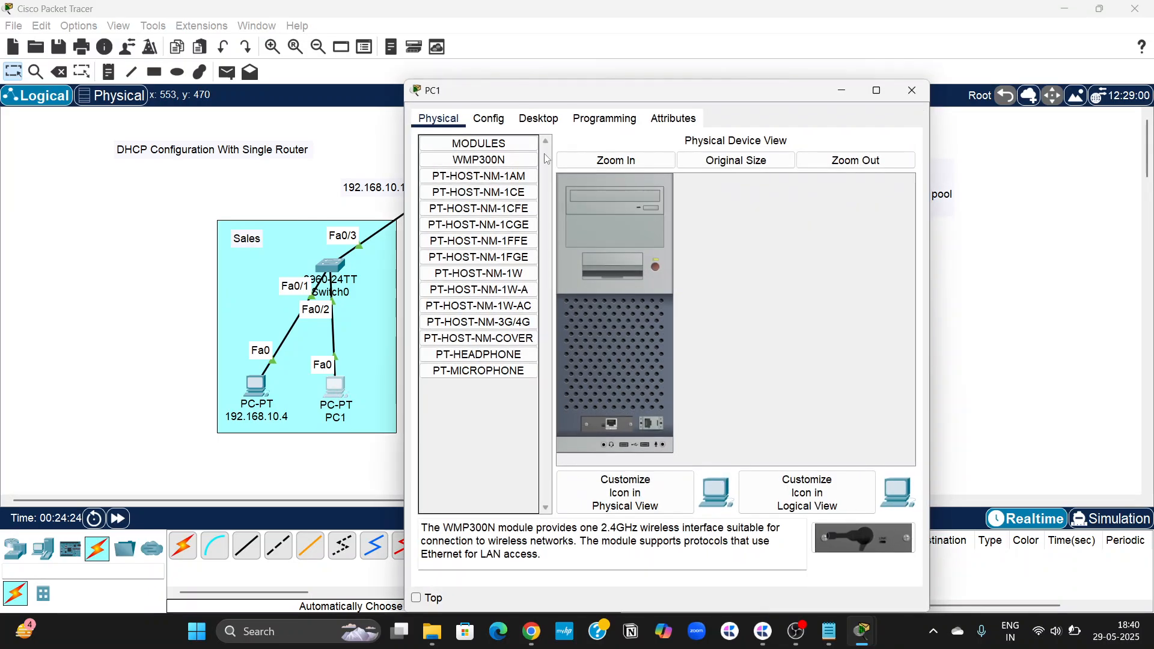
pyautogui.click(544, 120)
pyautogui.click(467, 175)
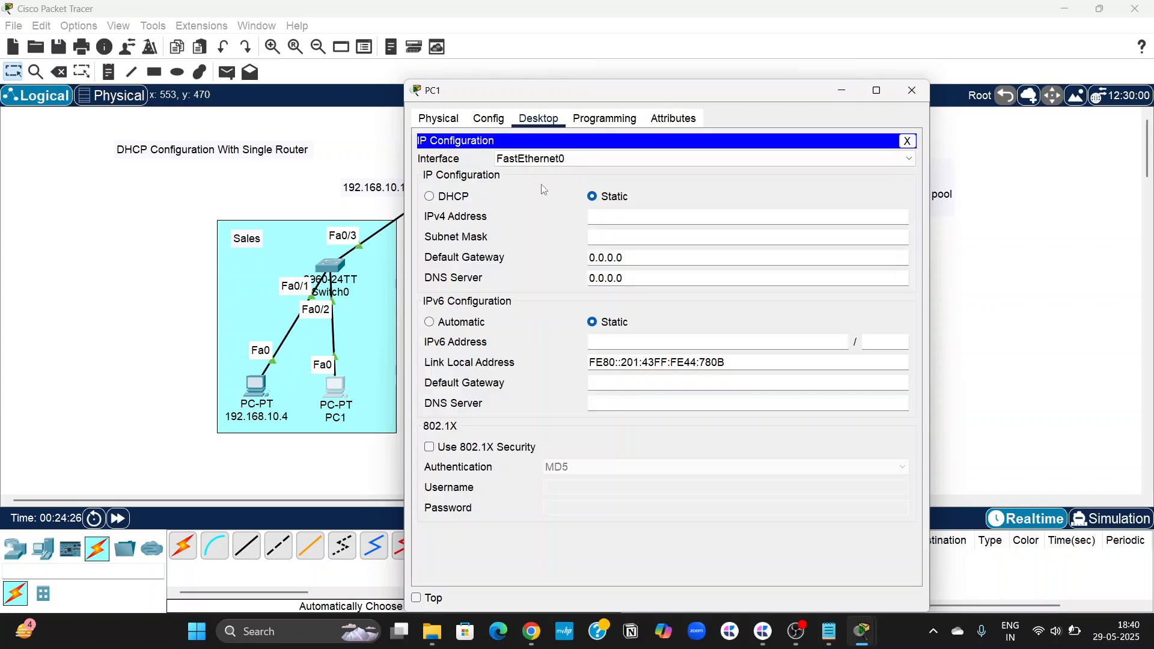
pyautogui.click(430, 196)
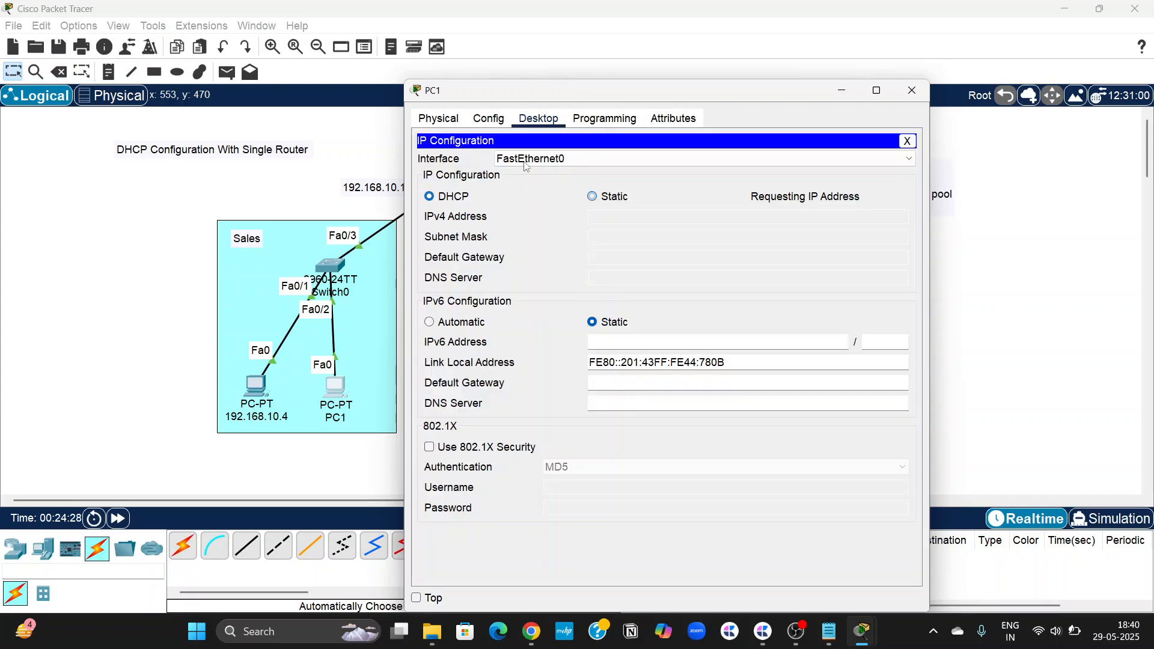
pyautogui.moveTo(686, 99); pyautogui.dragTo(798, 80)
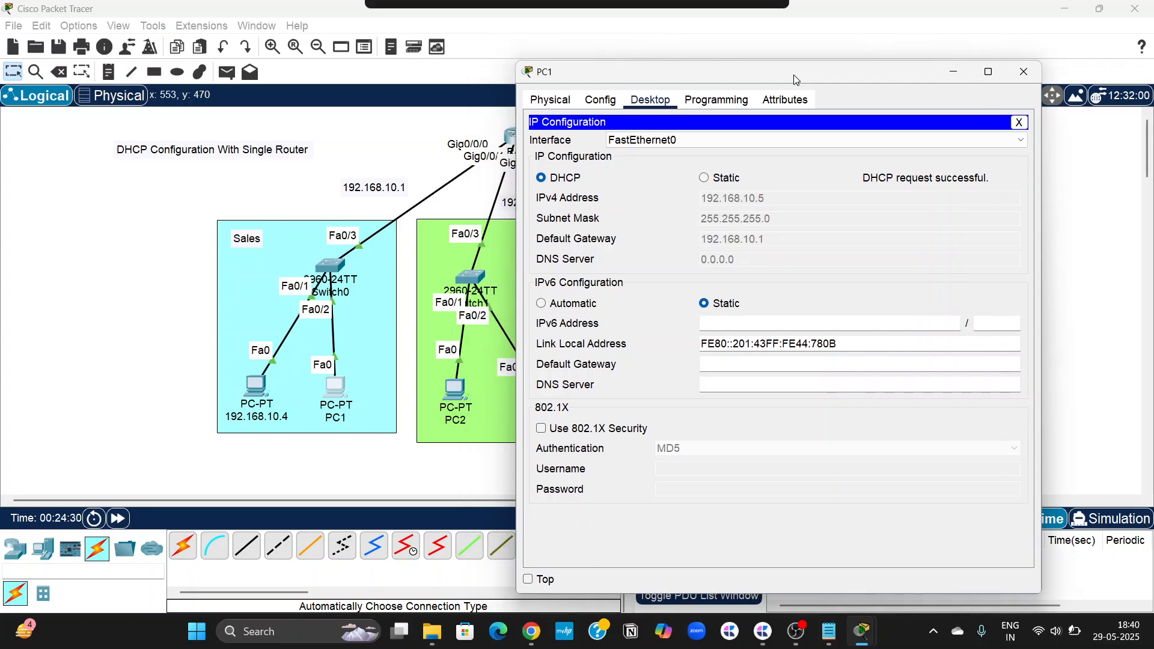
pyautogui.click(1025, 72)
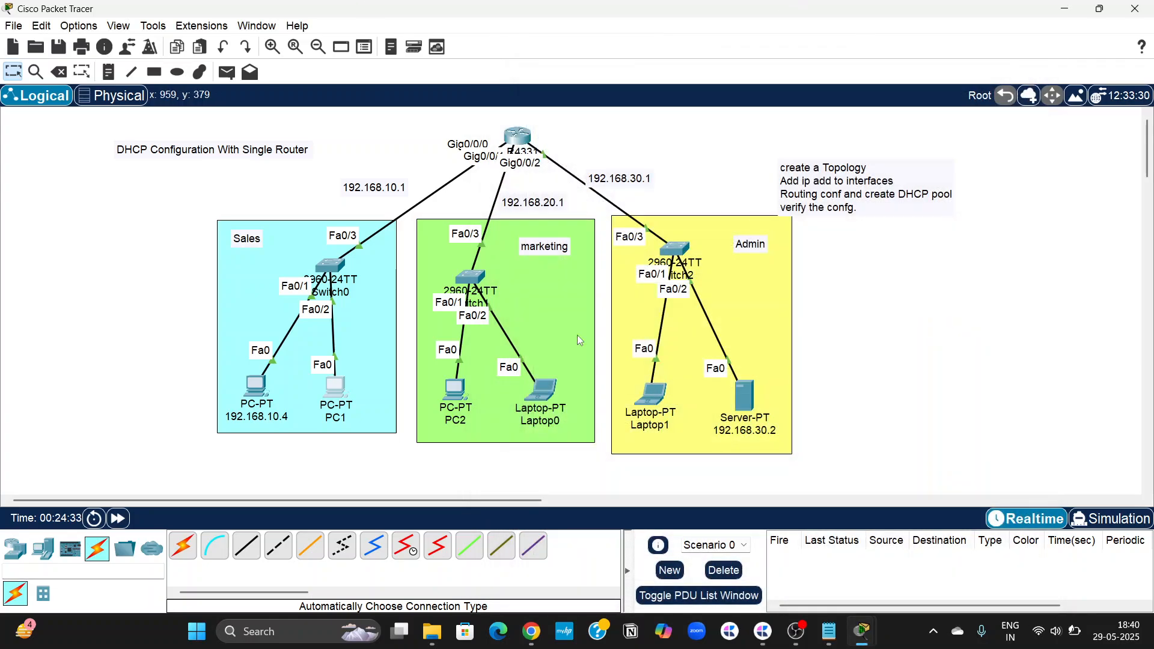
# Step: Rename PC1's label in the topology as 192.168.10.5
pyautogui.click(336, 417)
pyautogui.write('192.16')
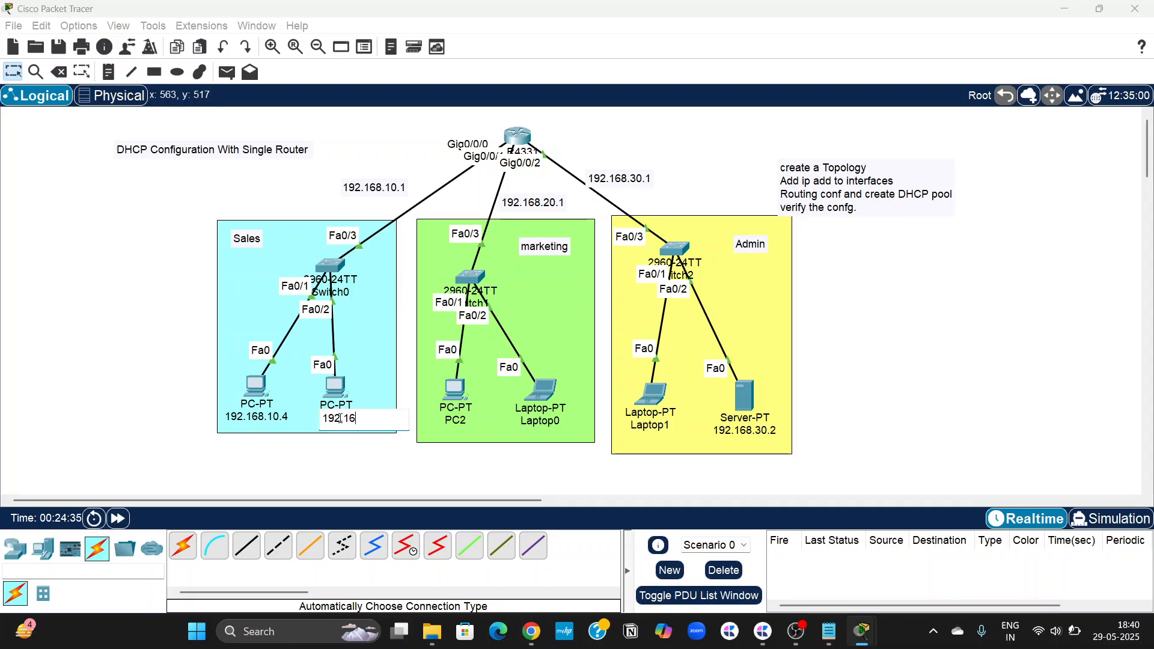
pyautogui.write('8.10.5')
pyautogui.click(401, 460)
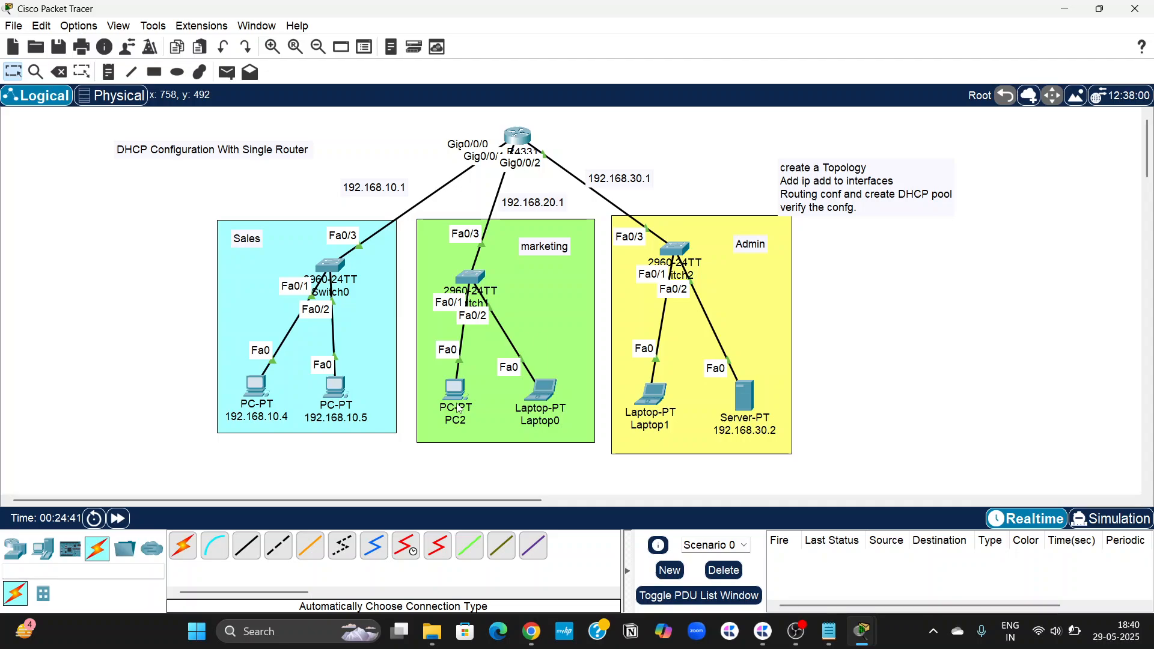
# Step: Switch PC2's IP configuration in the marketing network to DHCP and close its window
pyautogui.click(456, 394)
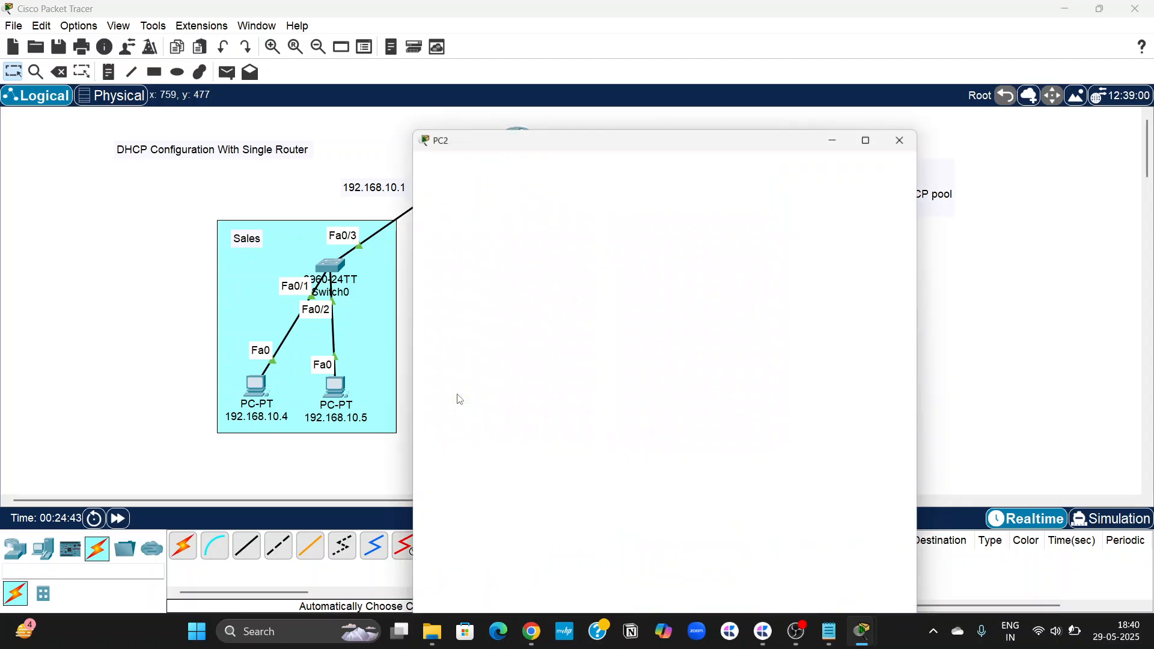
pyautogui.click(543, 157)
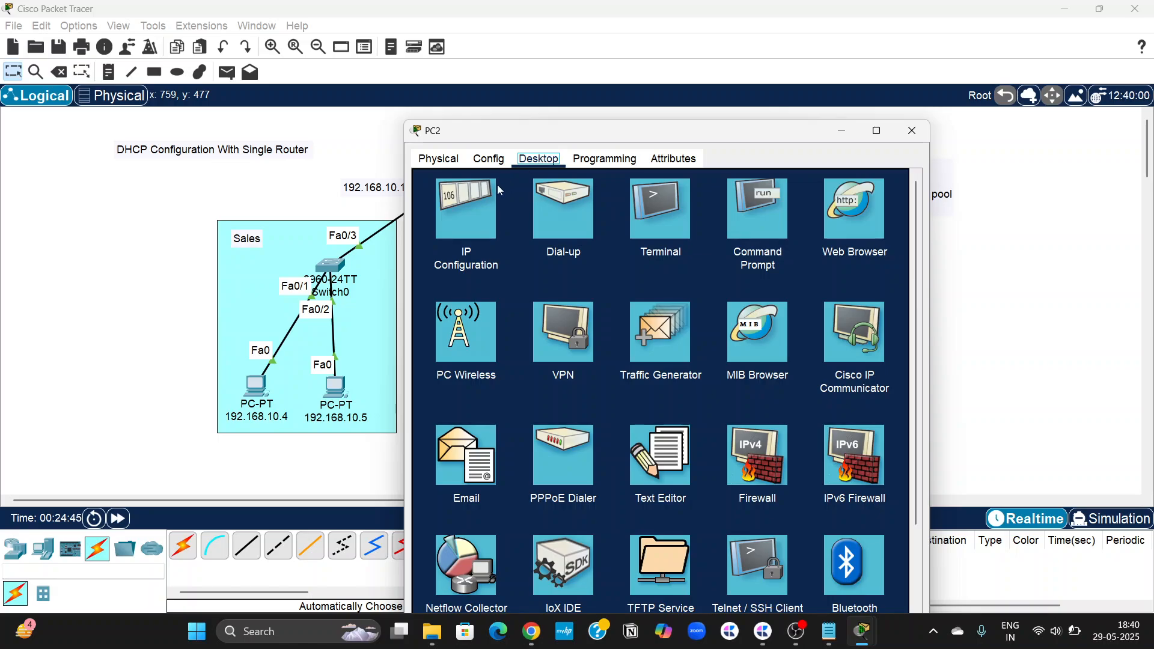
pyautogui.click(477, 196)
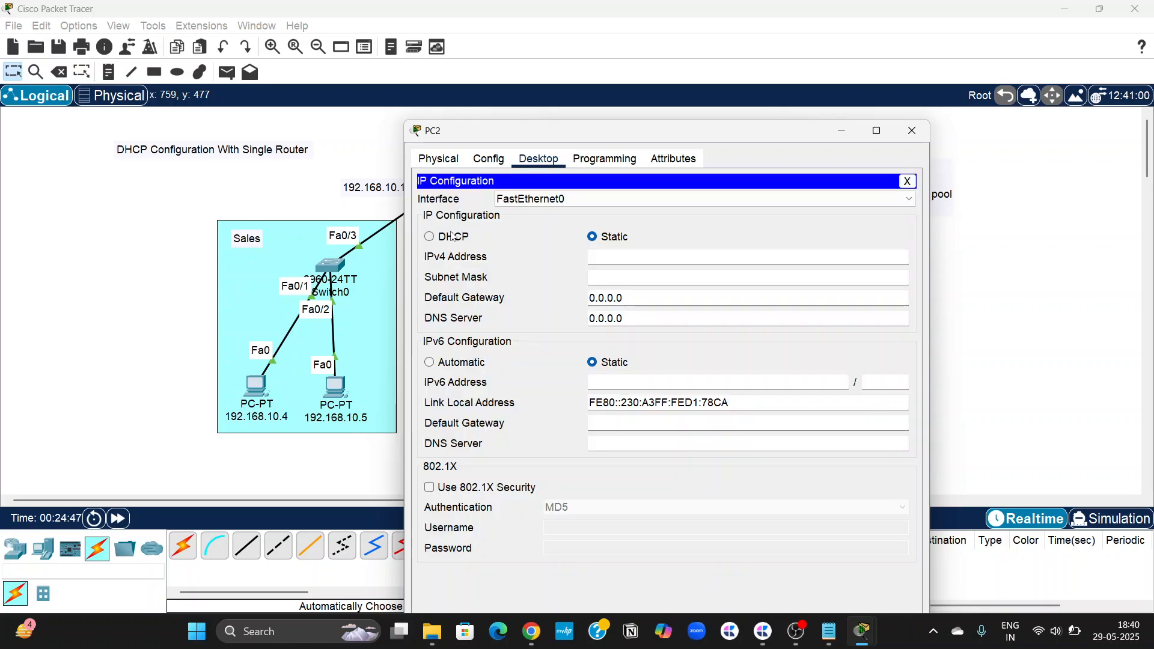
pyautogui.click(452, 236)
pyautogui.moveTo(731, 141); pyautogui.dragTo(942, 91)
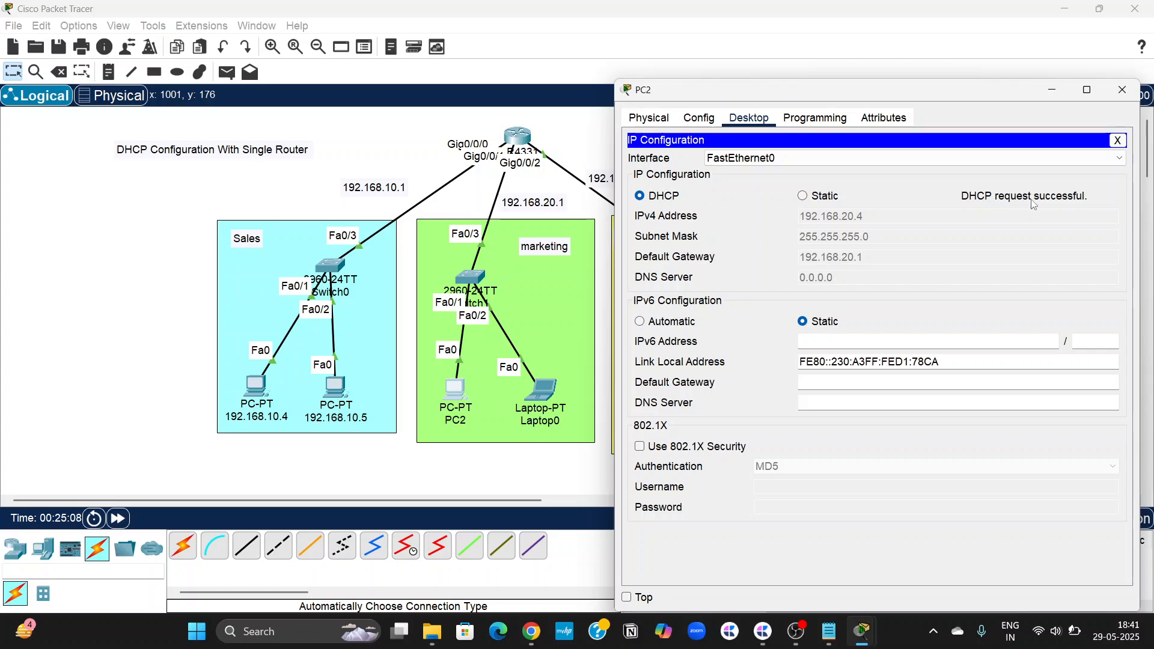
pyautogui.click(1123, 90)
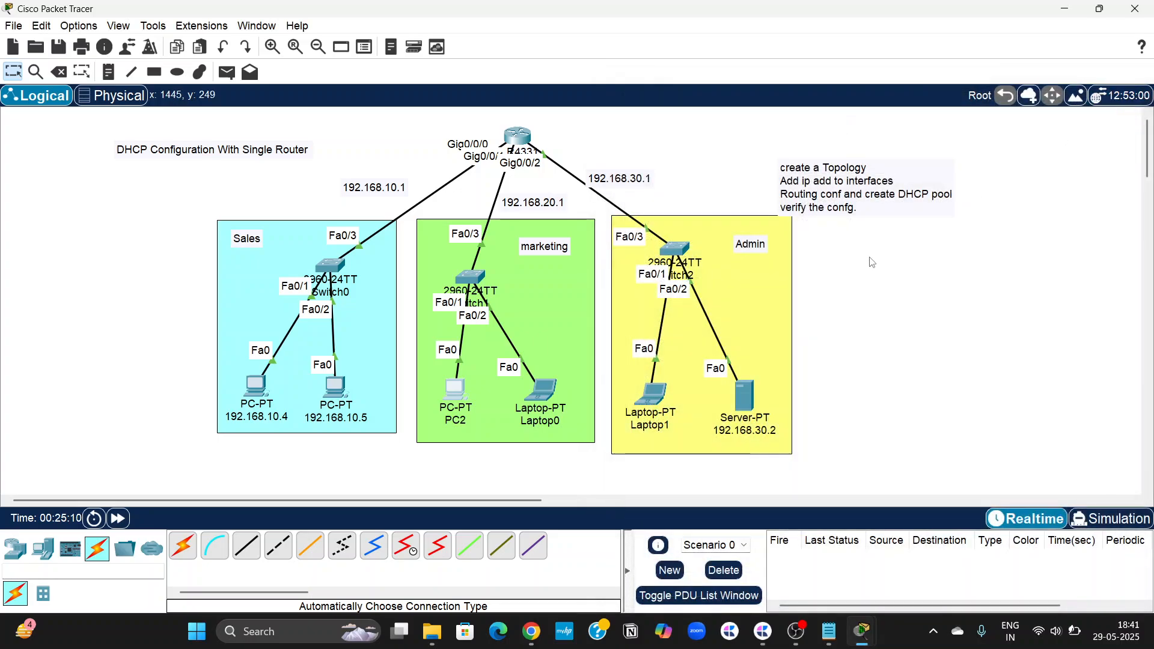
# Step: Switch Laptop0's IP configuration in the marketing network to DHCP and close its window
pyautogui.click(551, 399)
pyautogui.click(539, 119)
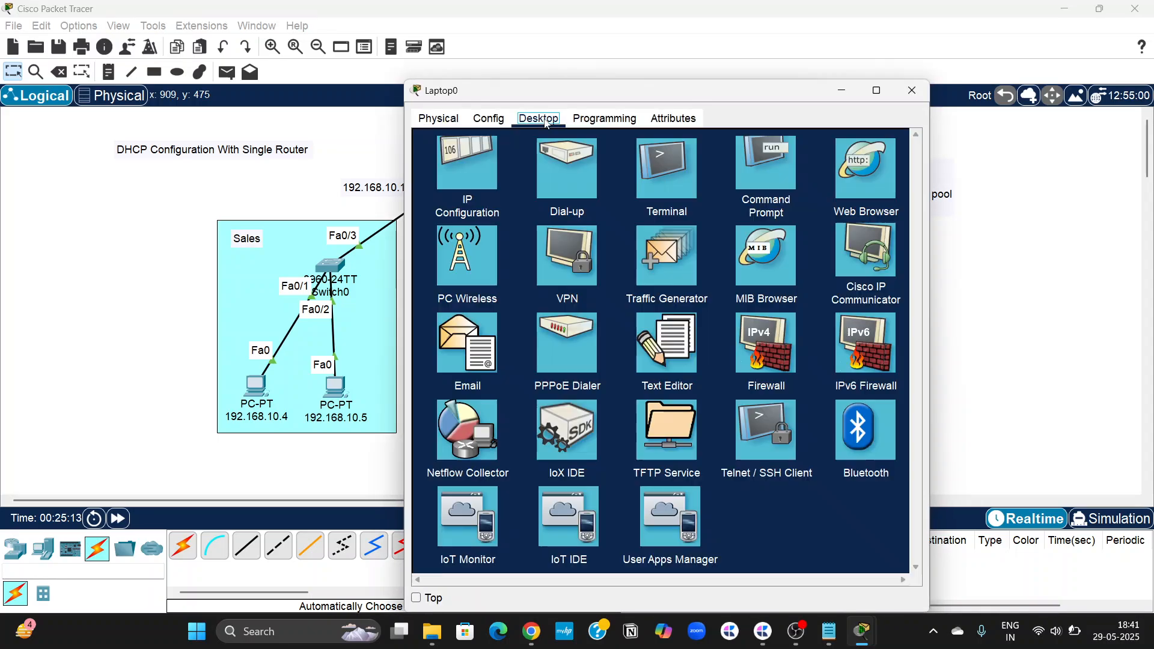
pyautogui.click(467, 175)
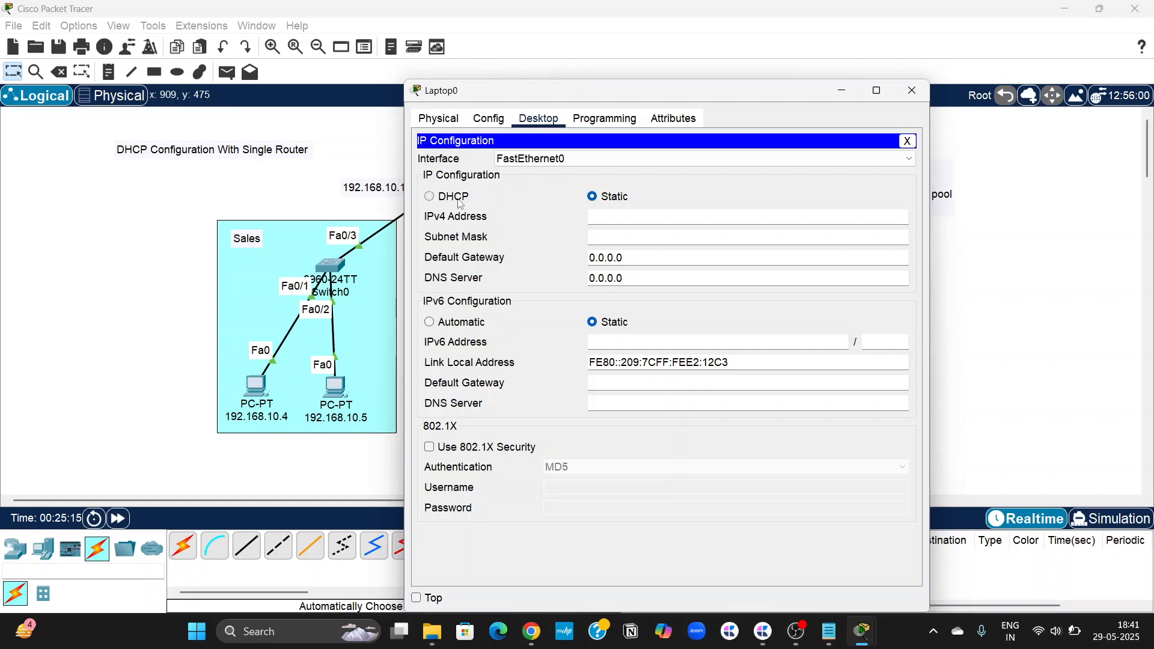
pyautogui.click(457, 198)
pyautogui.moveTo(752, 92); pyautogui.dragTo(872, 88)
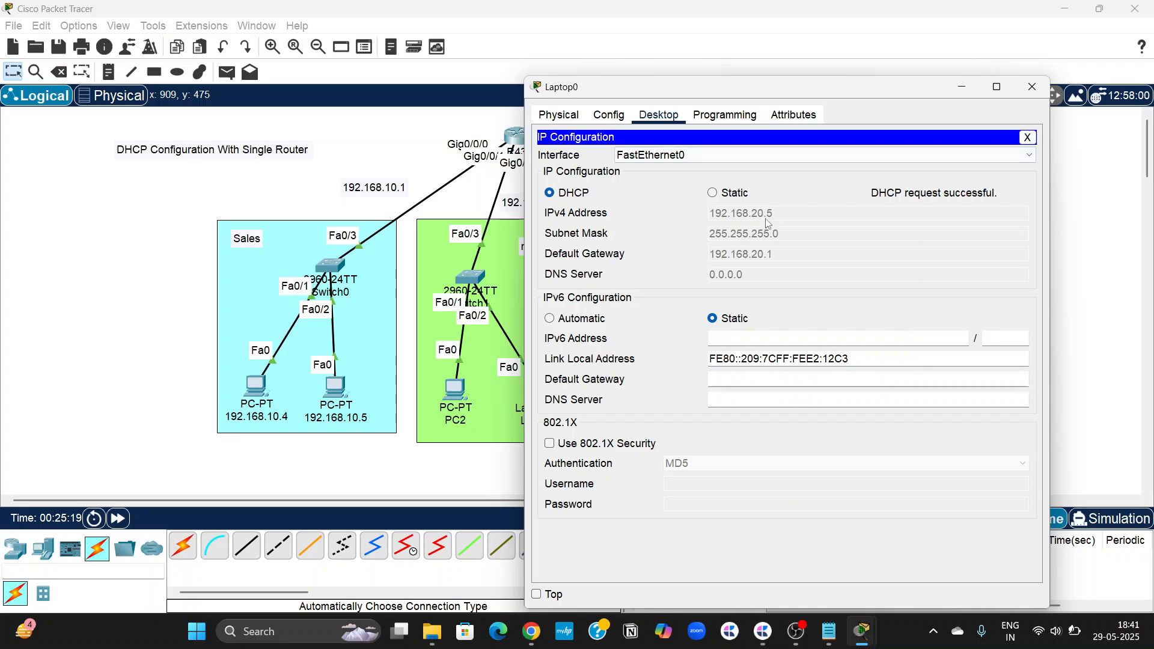
pyautogui.click(1032, 87)
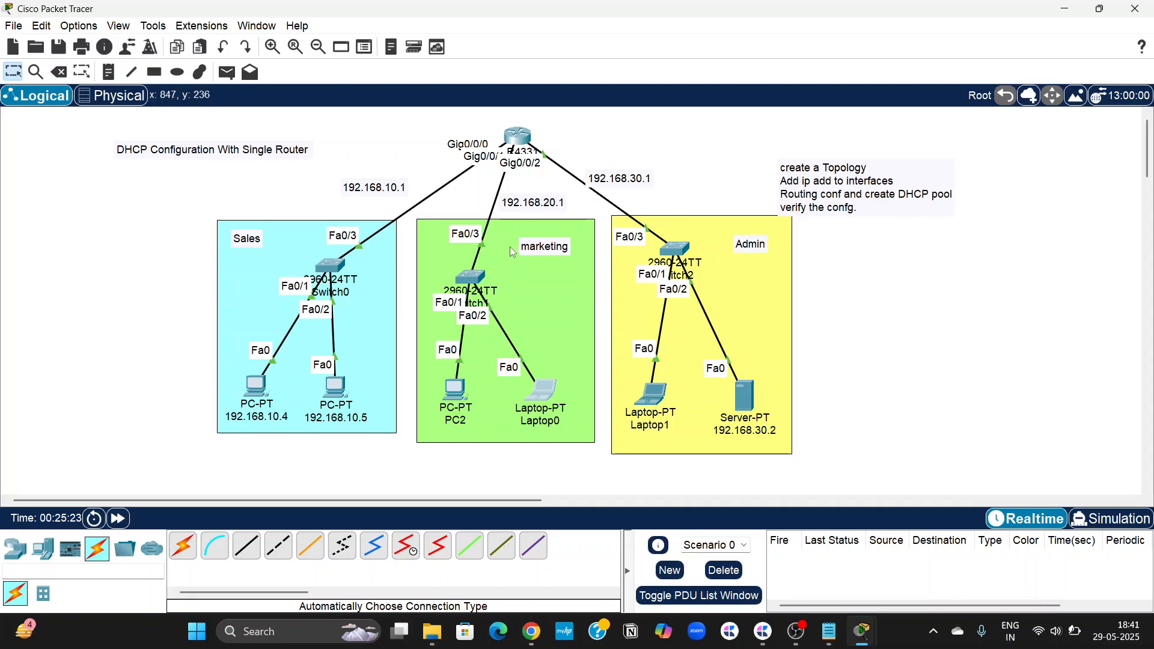
# Step: Rename the marketing network's device labels: PC2 as 192.168.20.4 and Laptop0 as 192.168.20.5
pyautogui.click(460, 420)
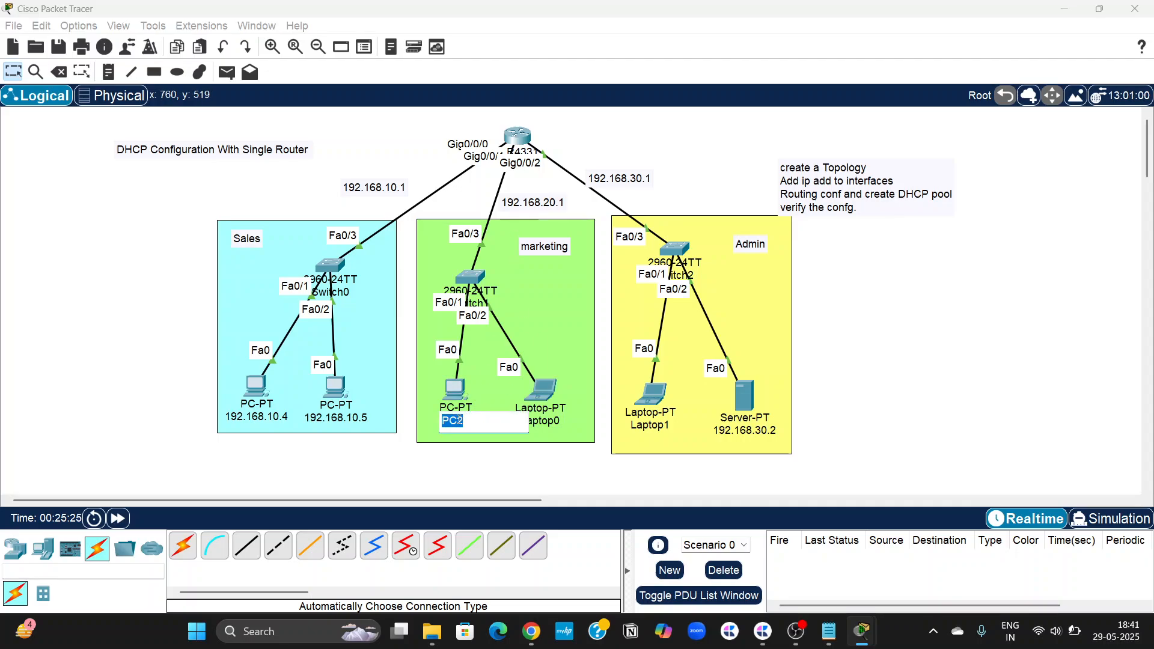
pyautogui.write('192.168.20.4')
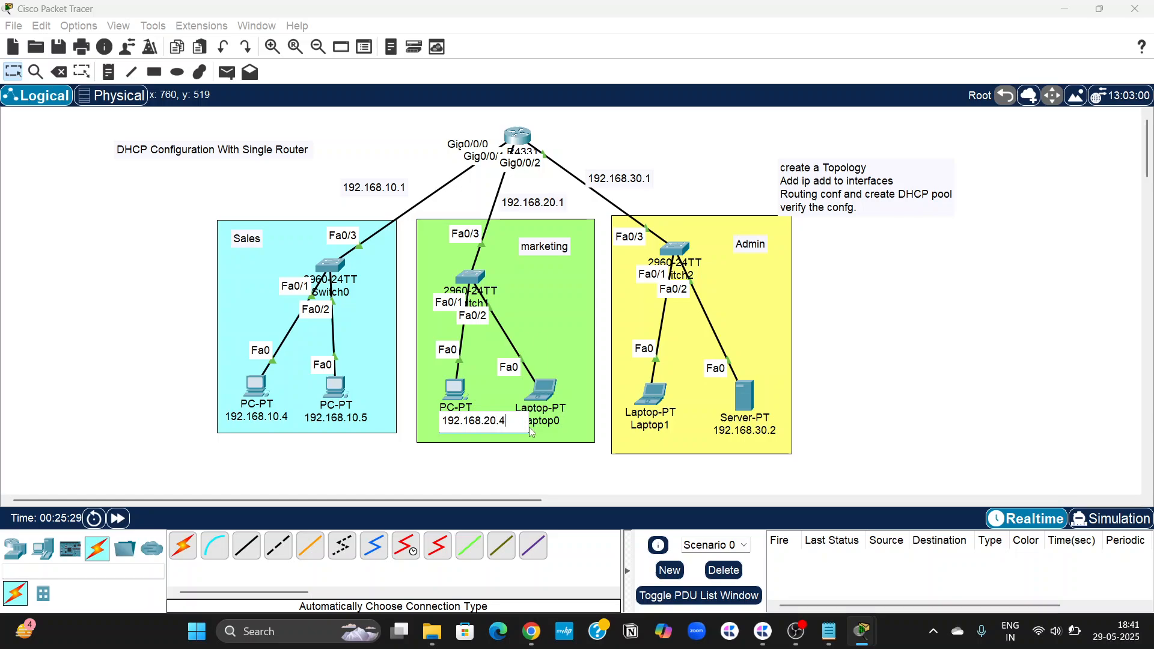
pyautogui.click(544, 421)
pyautogui.write('192.168.20.5')
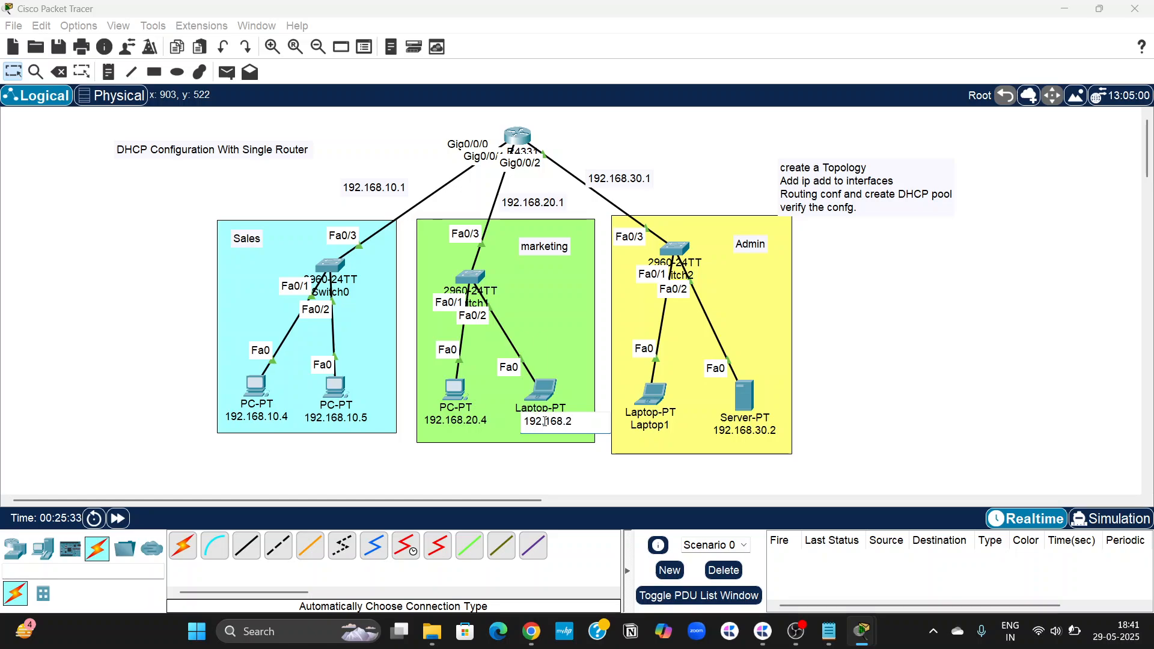
pyautogui.click(657, 444)
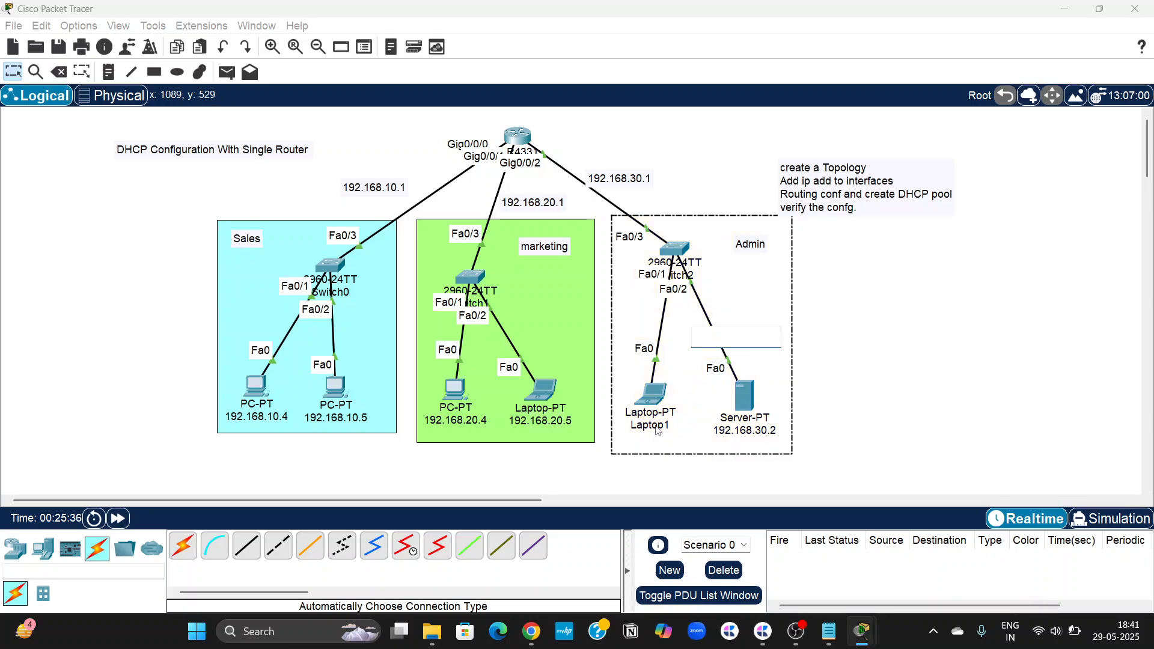
pyautogui.click(807, 357)
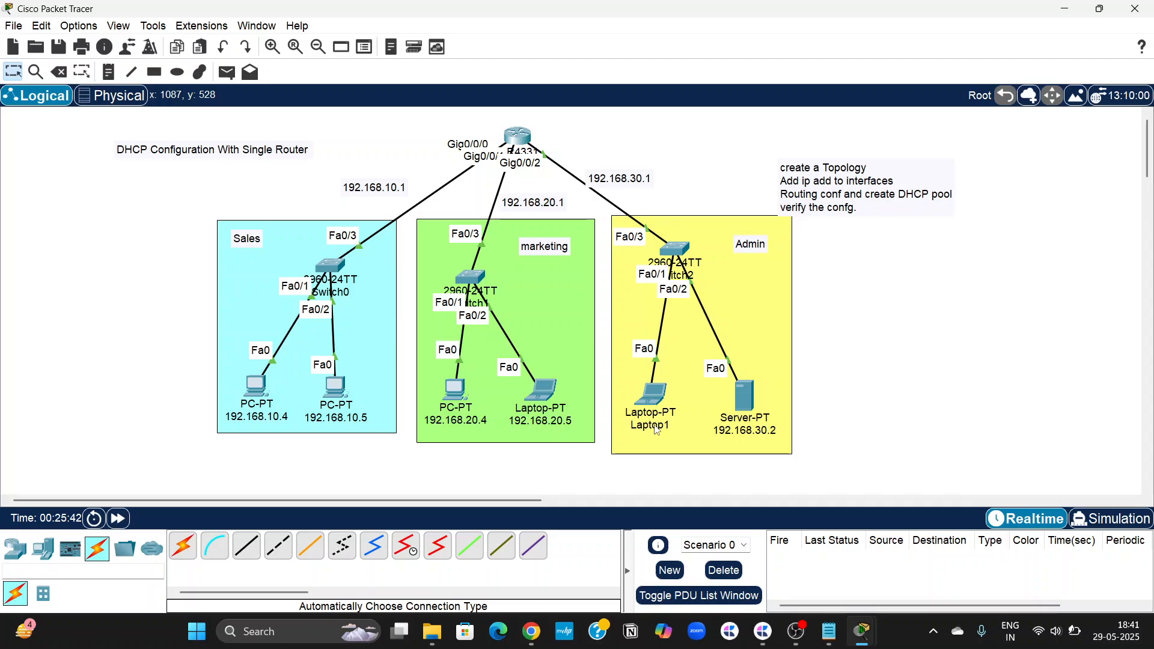
# Step: Switch Laptop1's IP configuration in the Admin network to DHCP and close its window
pyautogui.moveTo(657, 430)
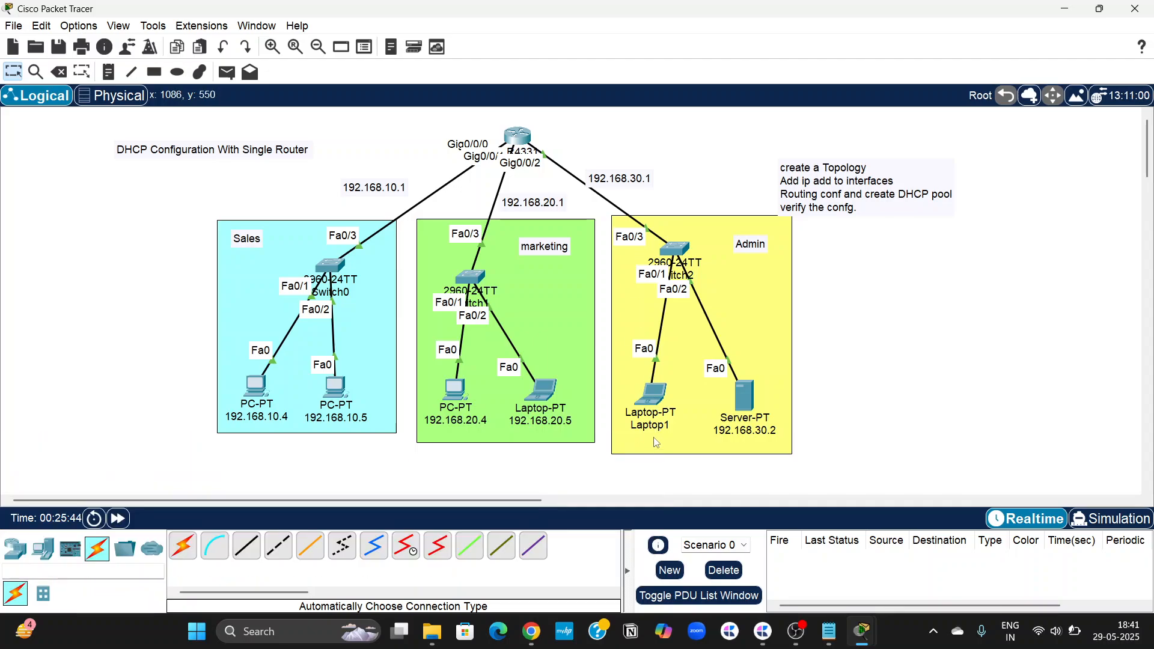
pyautogui.click(656, 403)
pyautogui.click(539, 119)
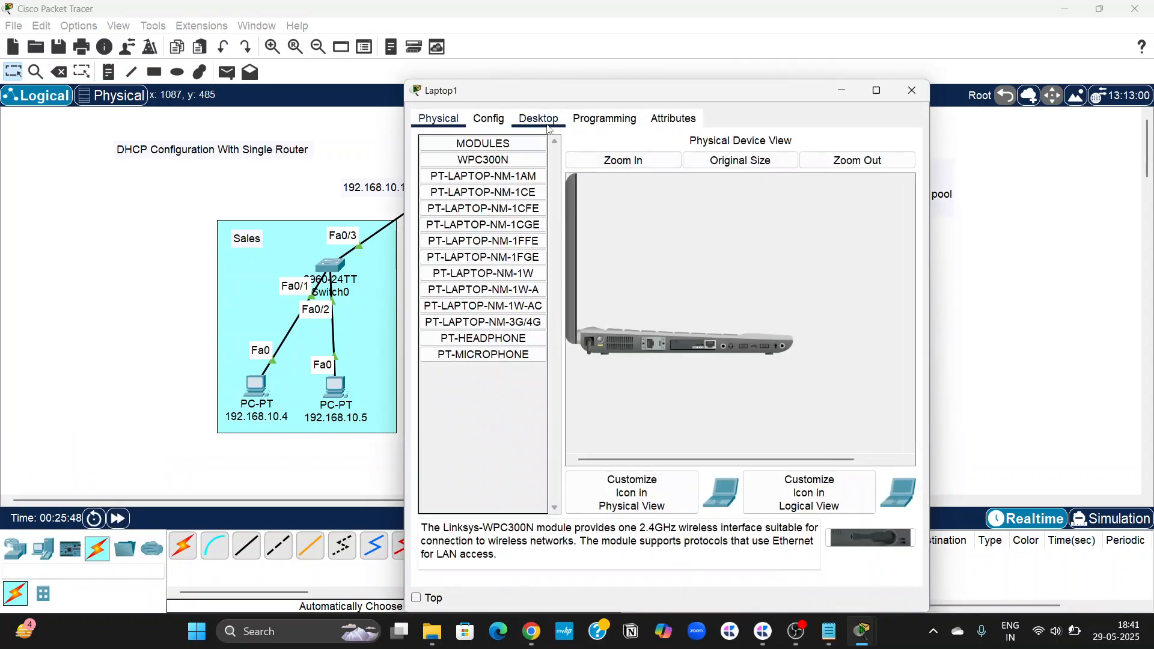
pyautogui.click(470, 176)
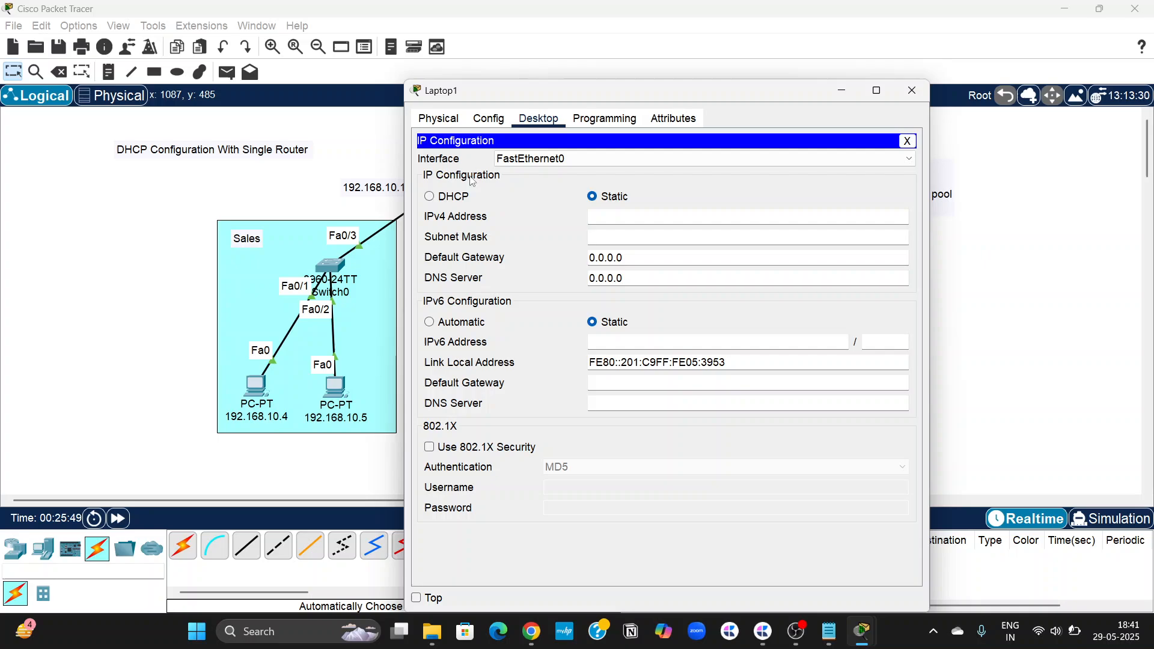
pyautogui.click(447, 197)
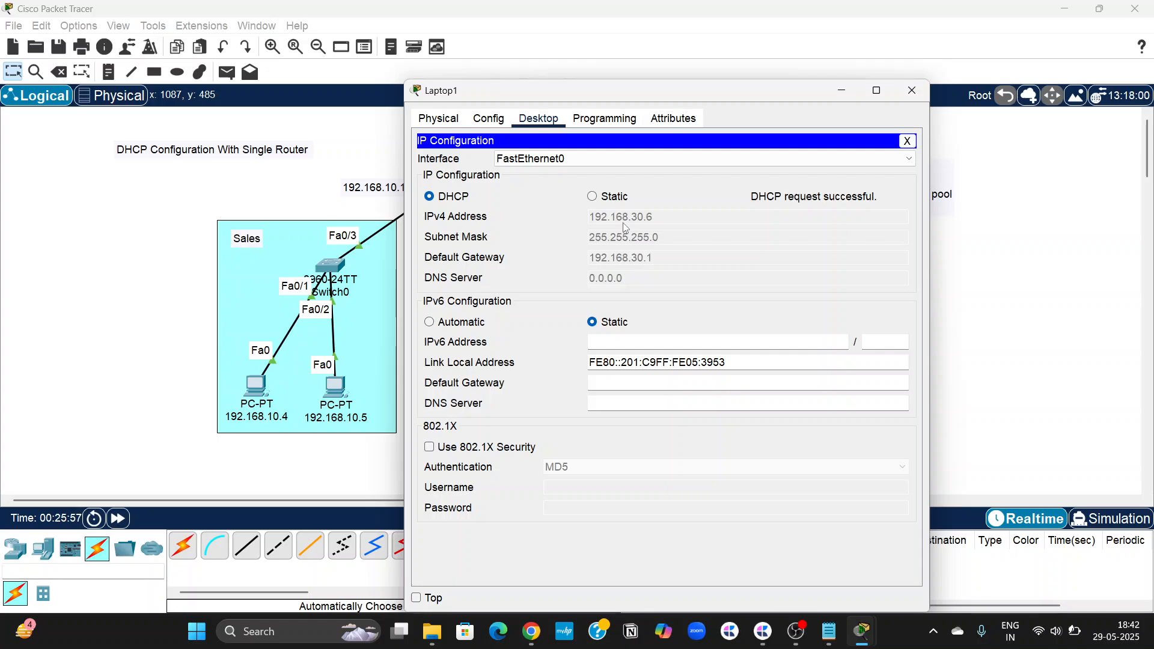
pyautogui.click(921, 92)
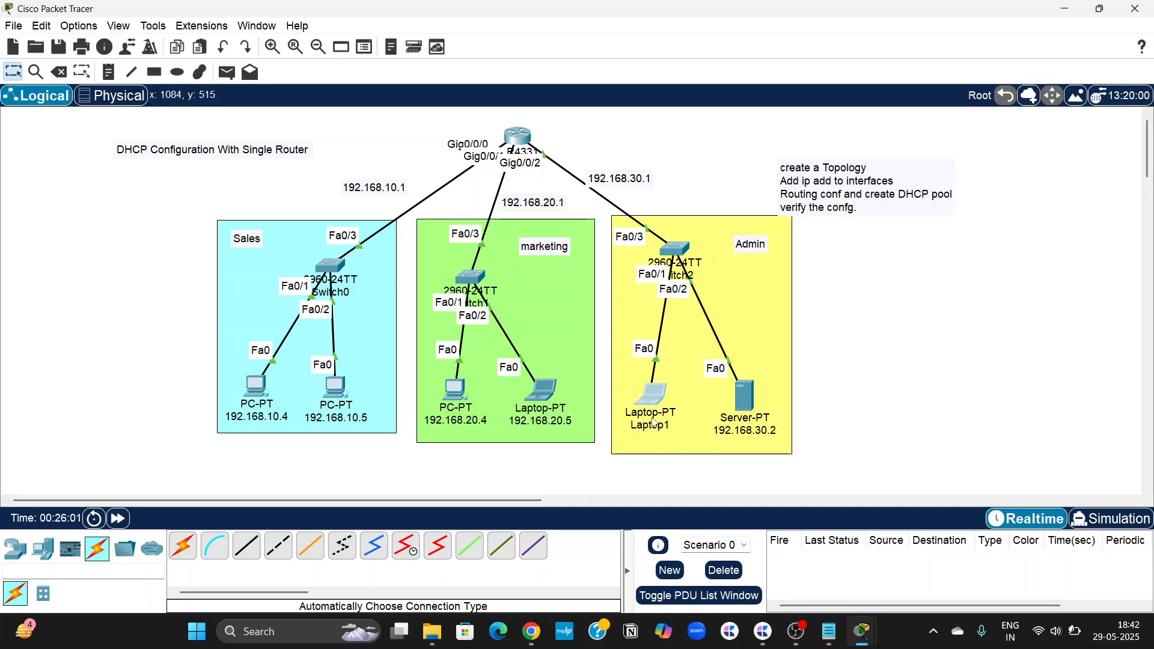
# Step: Rename Laptop1's label in the topology as 192.168.30.6
pyautogui.click(651, 431)
pyautogui.write('192')
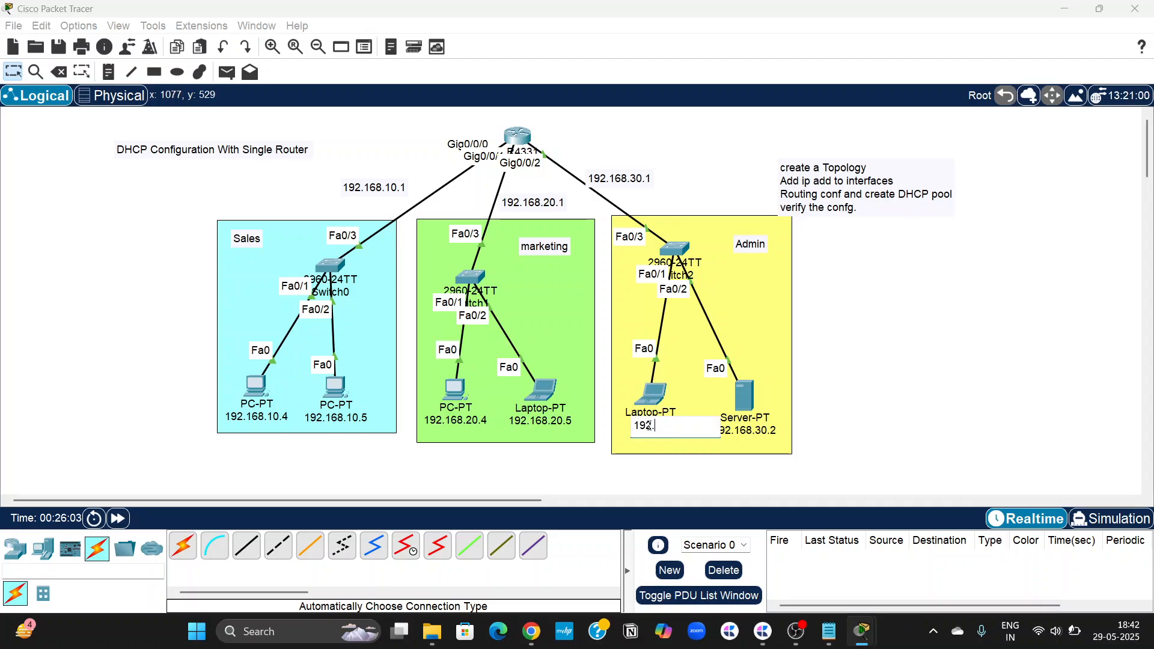
pyautogui.write('.168.30.6')
pyautogui.click(828, 330)
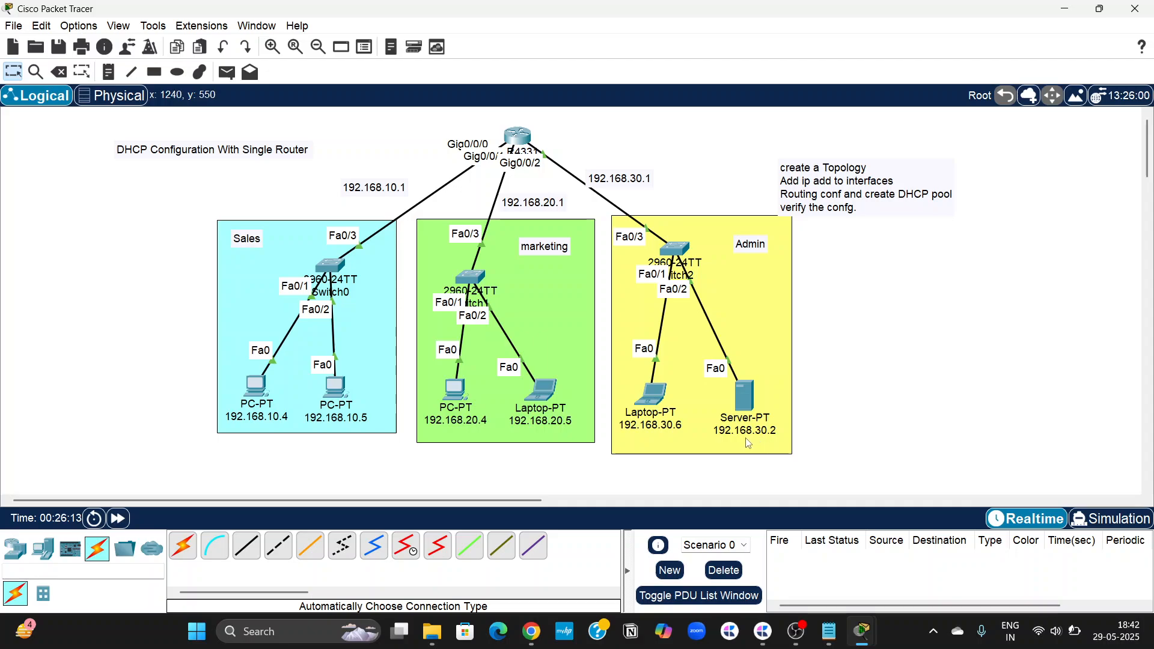
# Step: Check the Admin server's static IP configuration and minimize its window
pyautogui.click(747, 401)
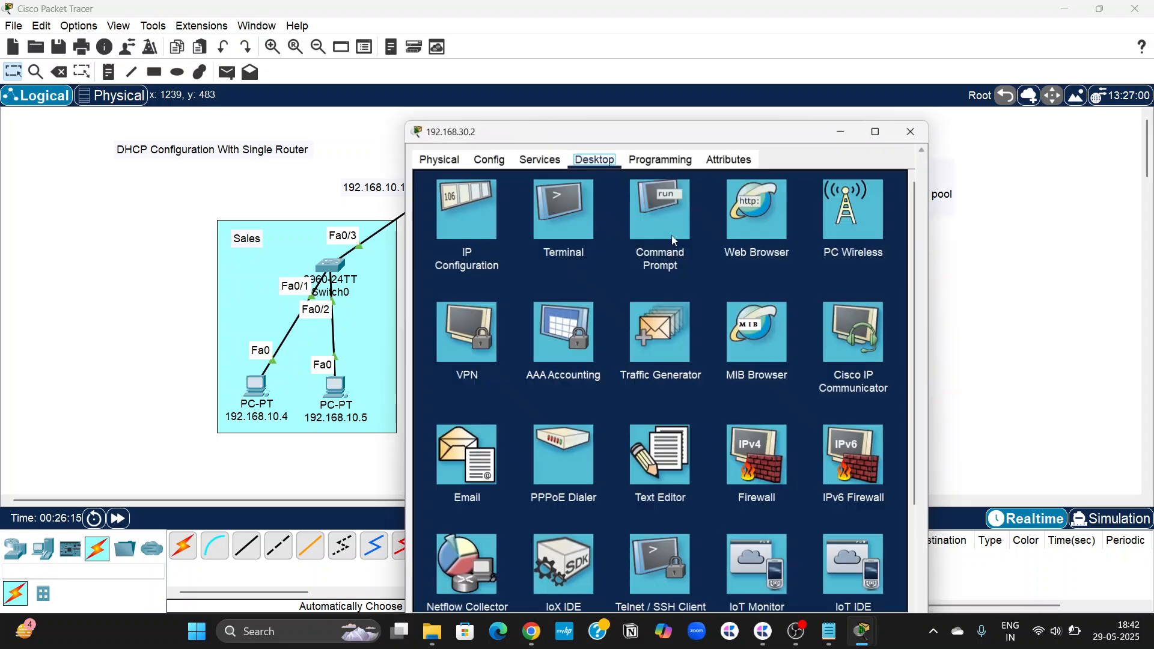
pyautogui.click(479, 202)
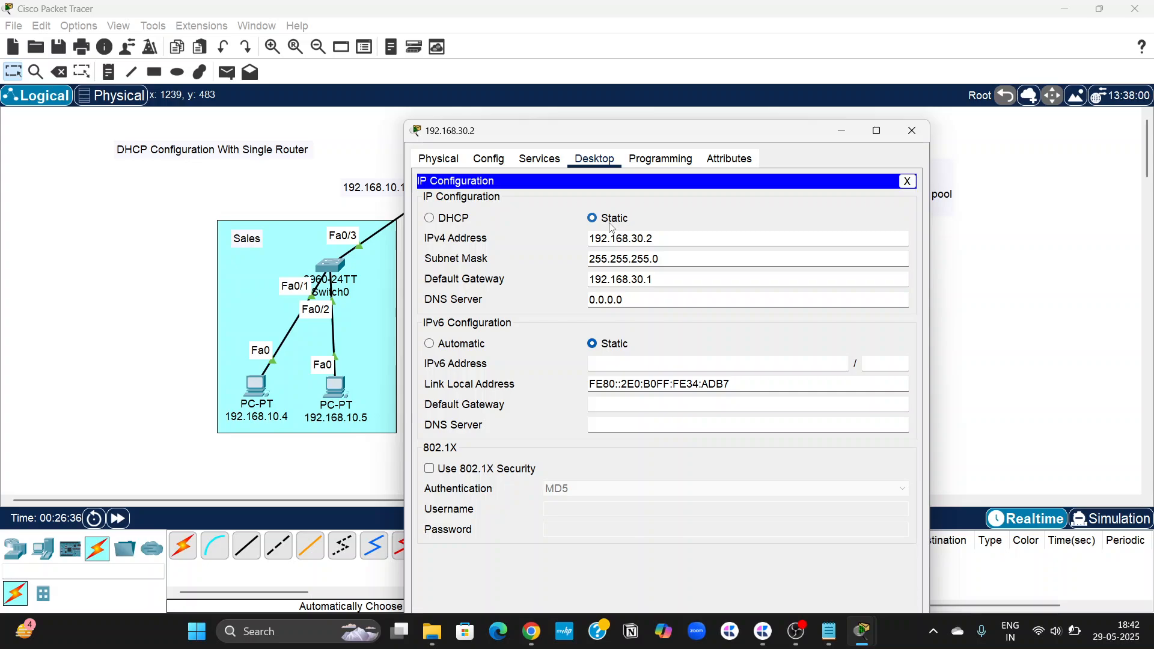
pyautogui.click(842, 131)
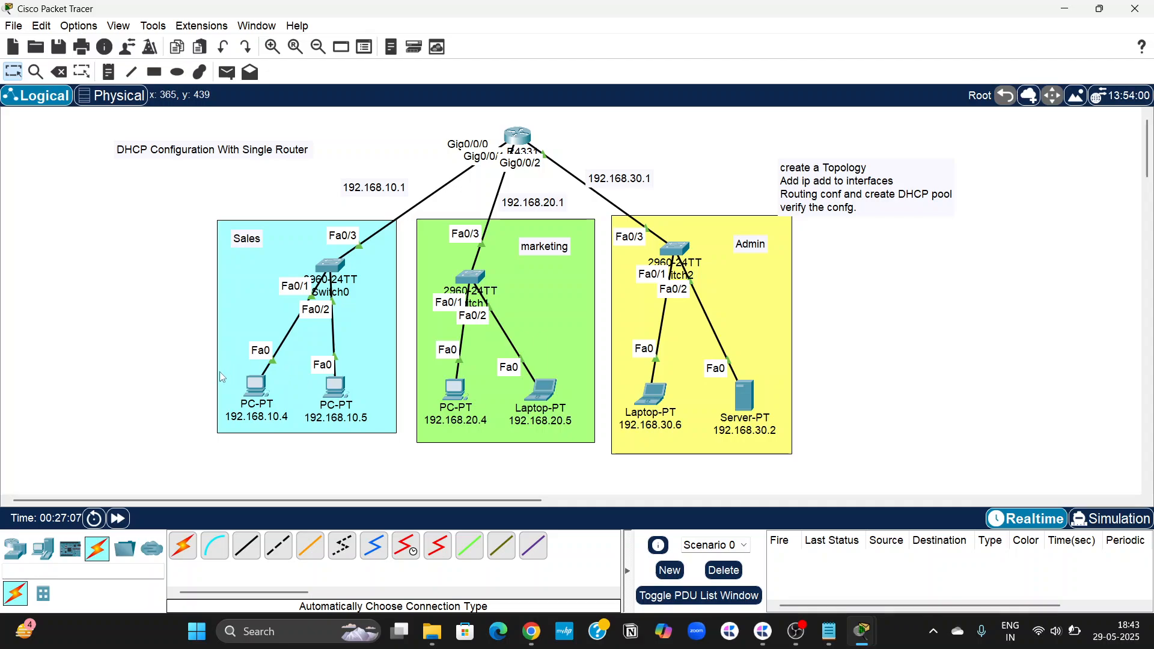
# Step: Ping 192.168.10.5 from the command prompt of the Sales PC labelled 192.168.10.4
pyautogui.click(256, 385)
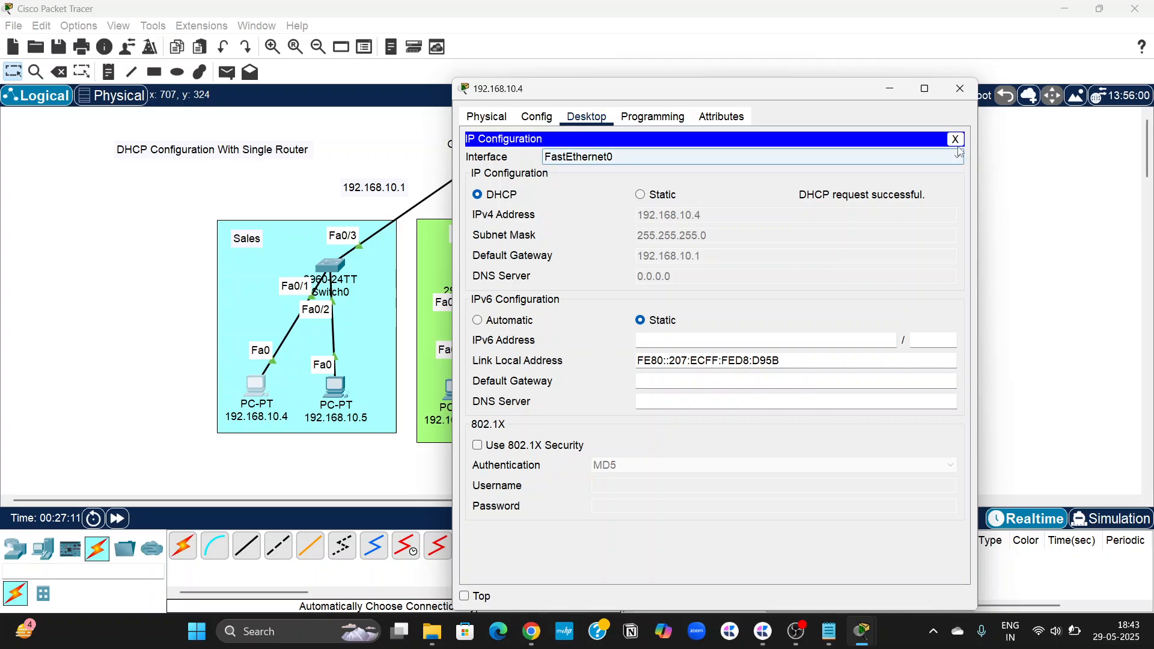
pyautogui.click(956, 140)
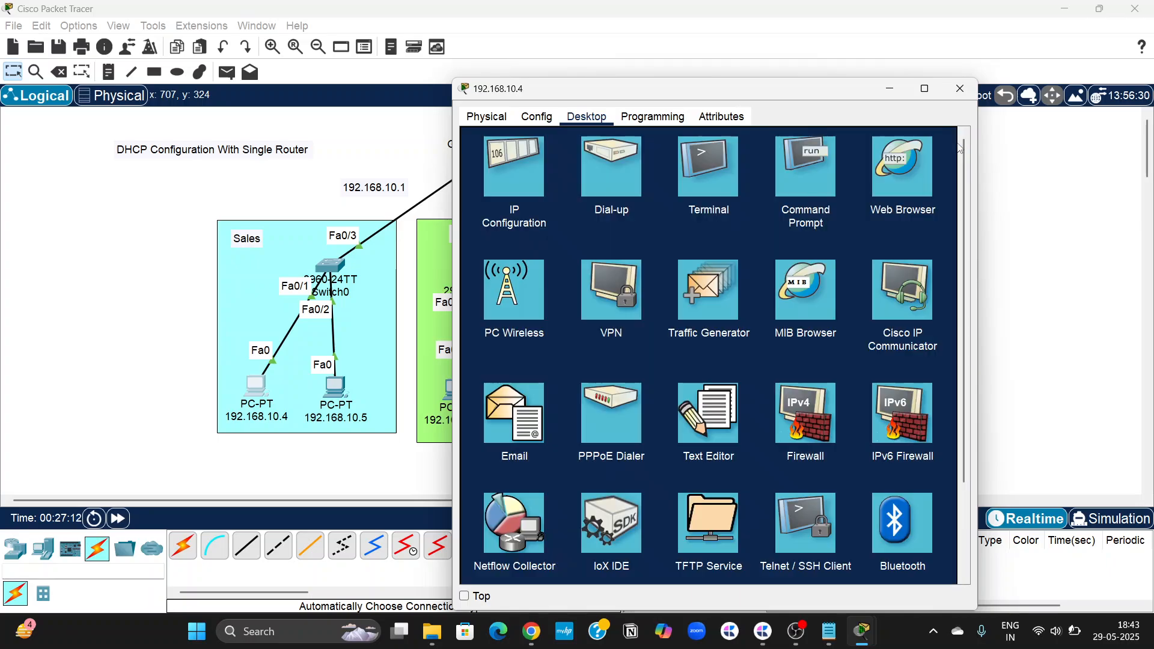
pyautogui.click(819, 175)
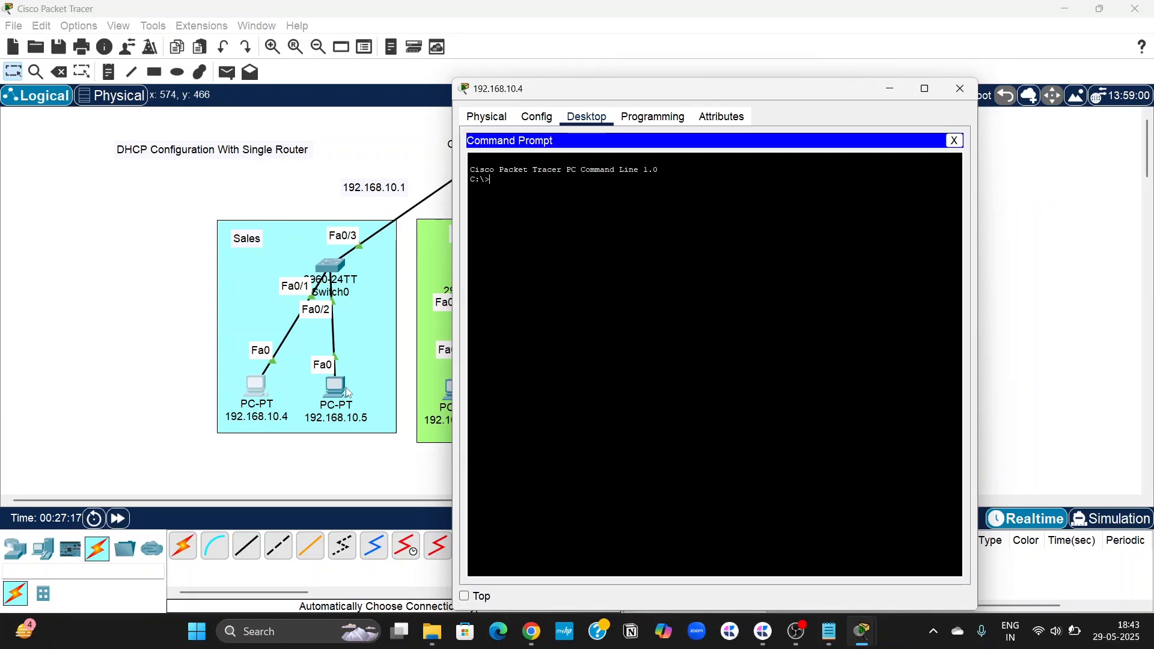
pyautogui.click(529, 233)
pyautogui.write('ping')
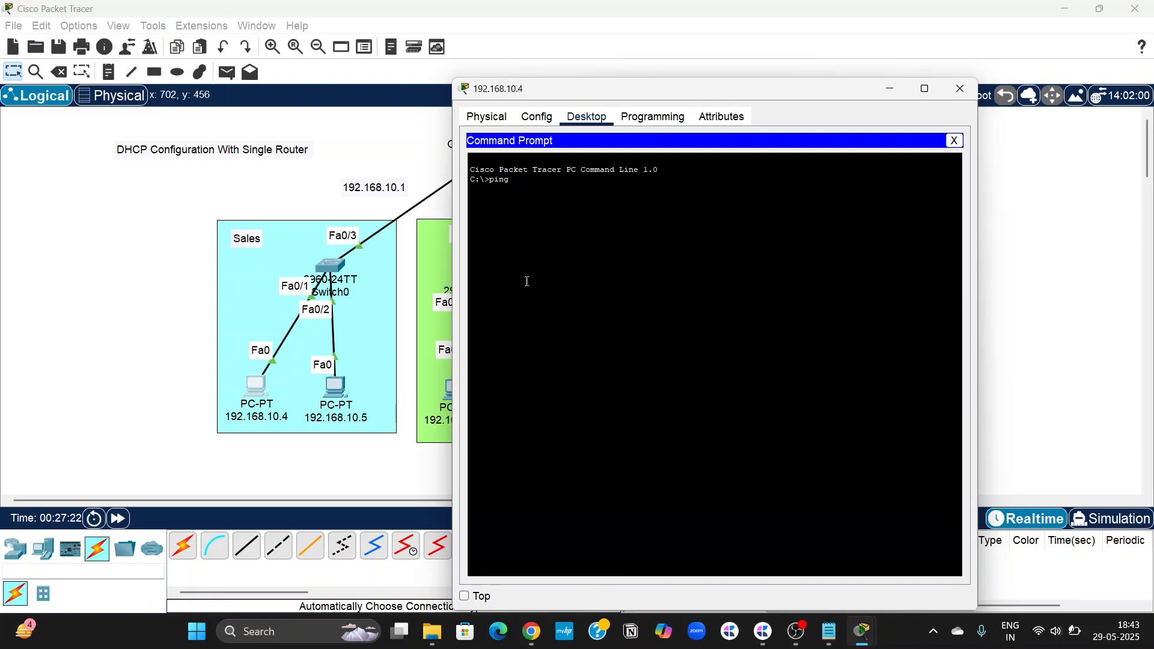
pyautogui.write('192.168.10.5')
pyautogui.press('Return')
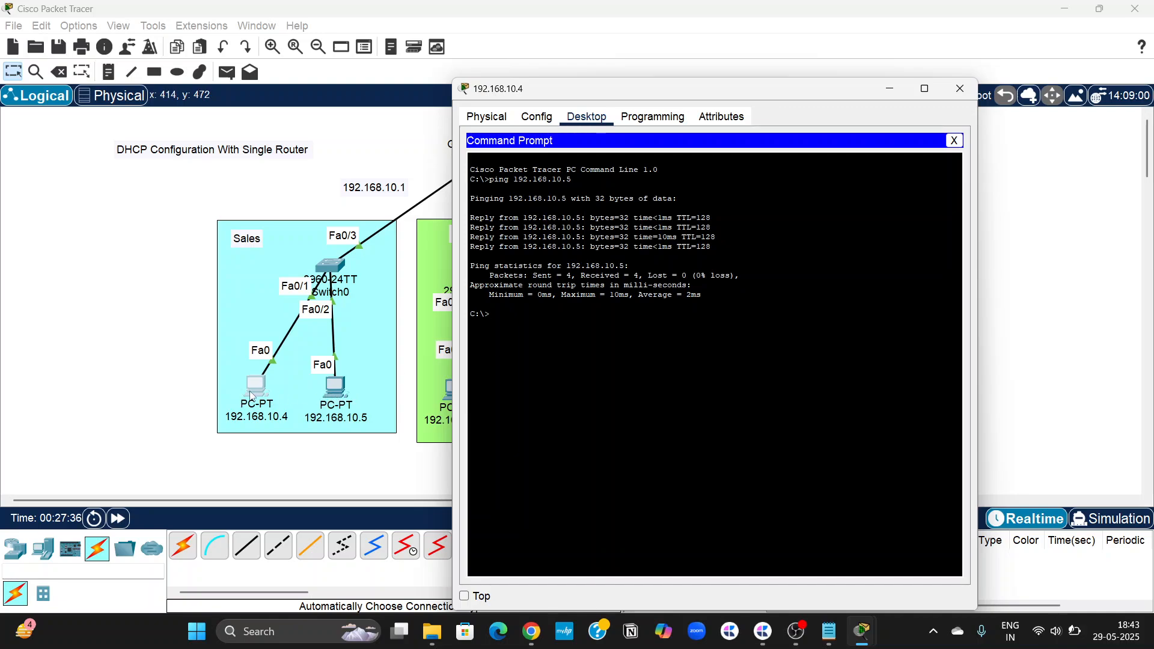
# Step: Ping the marketing PC at 192.168.20.4 from the same Sales PC and examine each reply line
pyautogui.moveTo(747, 89); pyautogui.dragTo(898, 69)
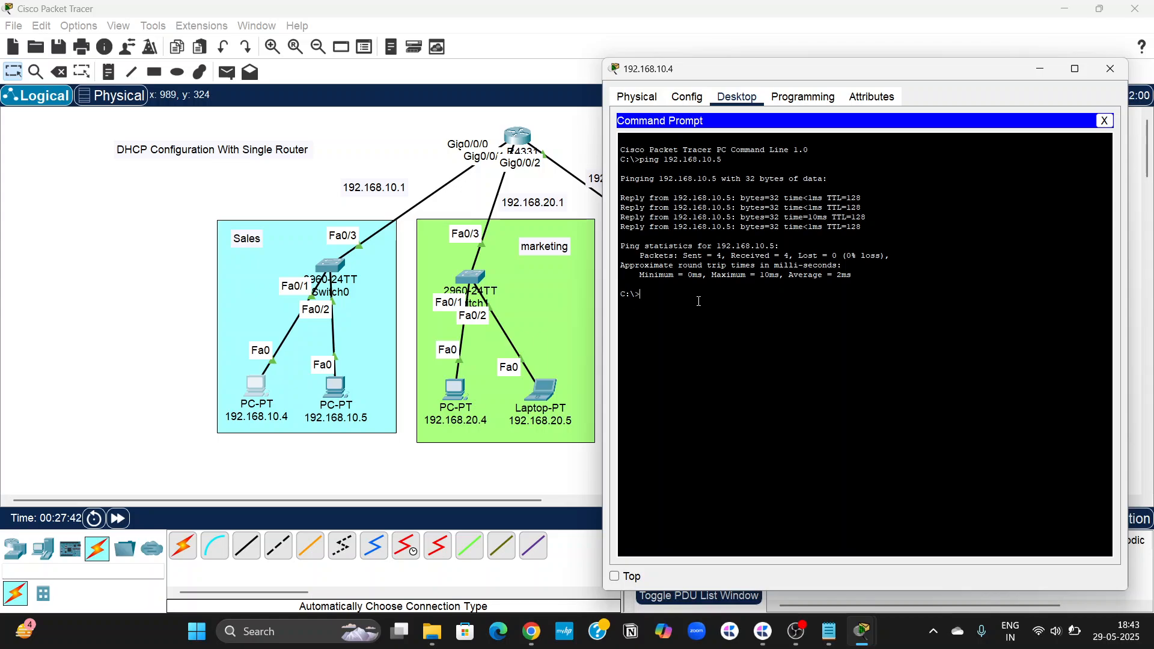
pyautogui.write('ing 192.168.20.4')
pyautogui.press('Return')
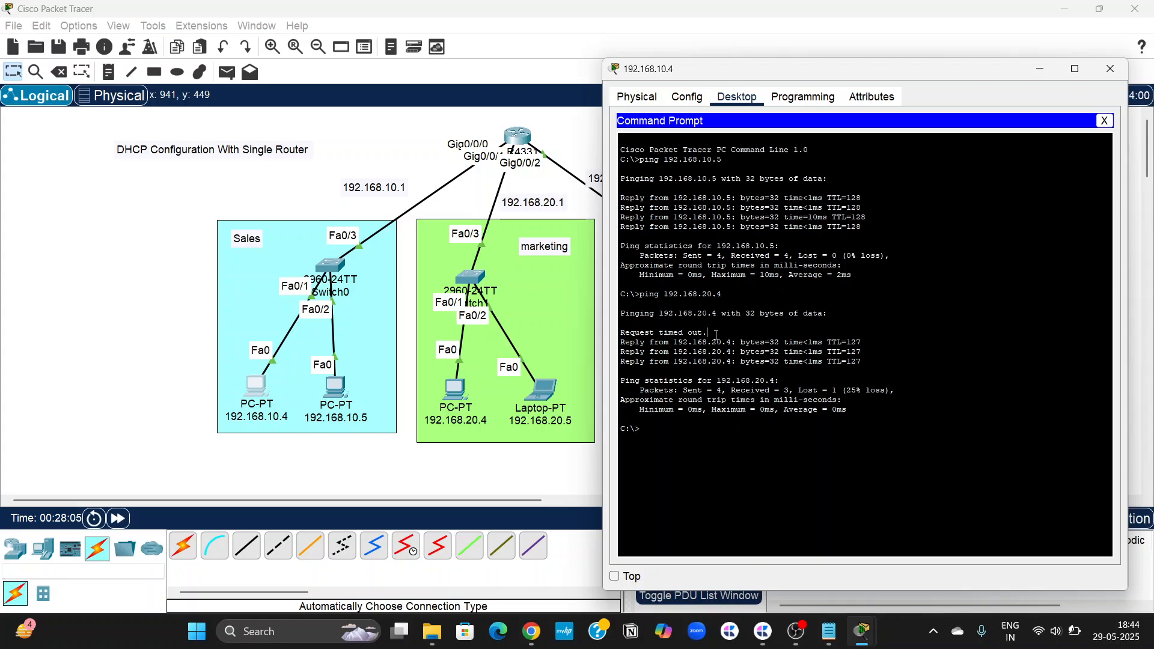
pyautogui.moveTo(708, 332); pyautogui.dragTo(620, 332)
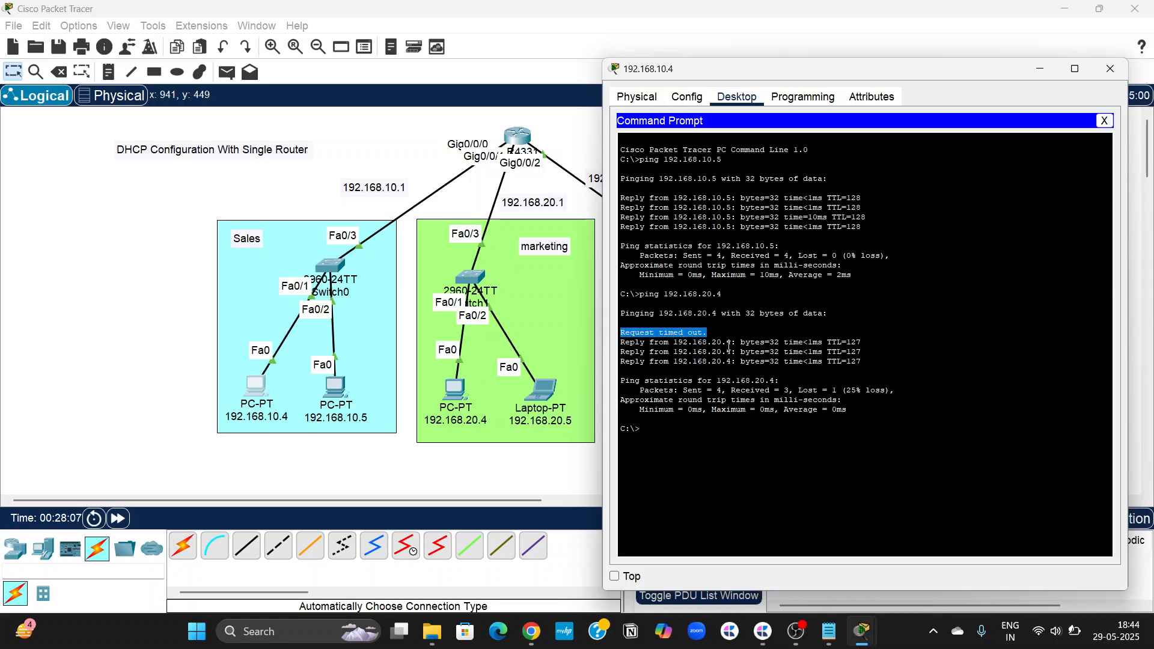
pyautogui.click(718, 333)
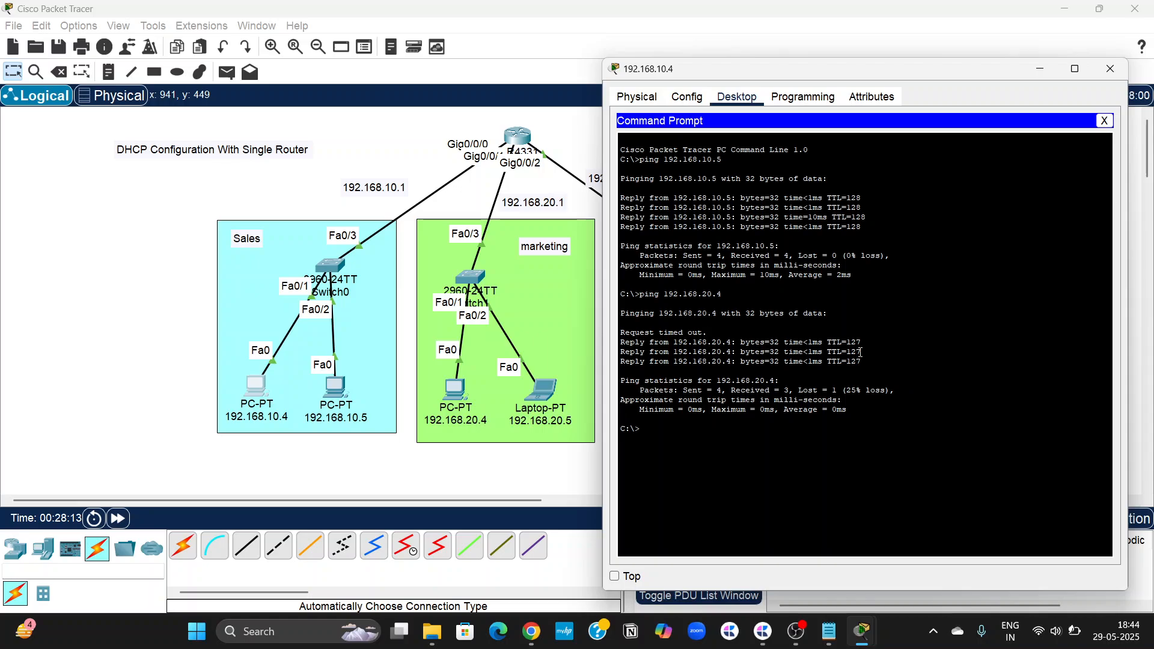
pyautogui.moveTo(879, 364); pyautogui.dragTo(798, 335)
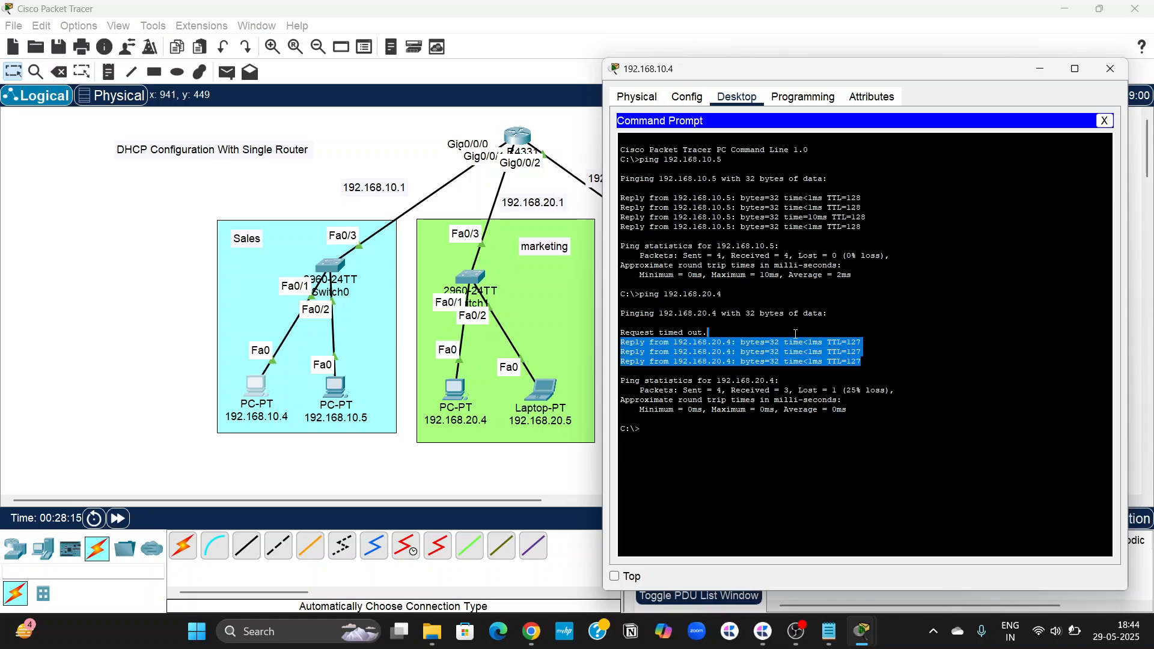
# Step: Repeat the ping to 192.168.20.4 and examine its packet statistics
pyautogui.click(673, 434)
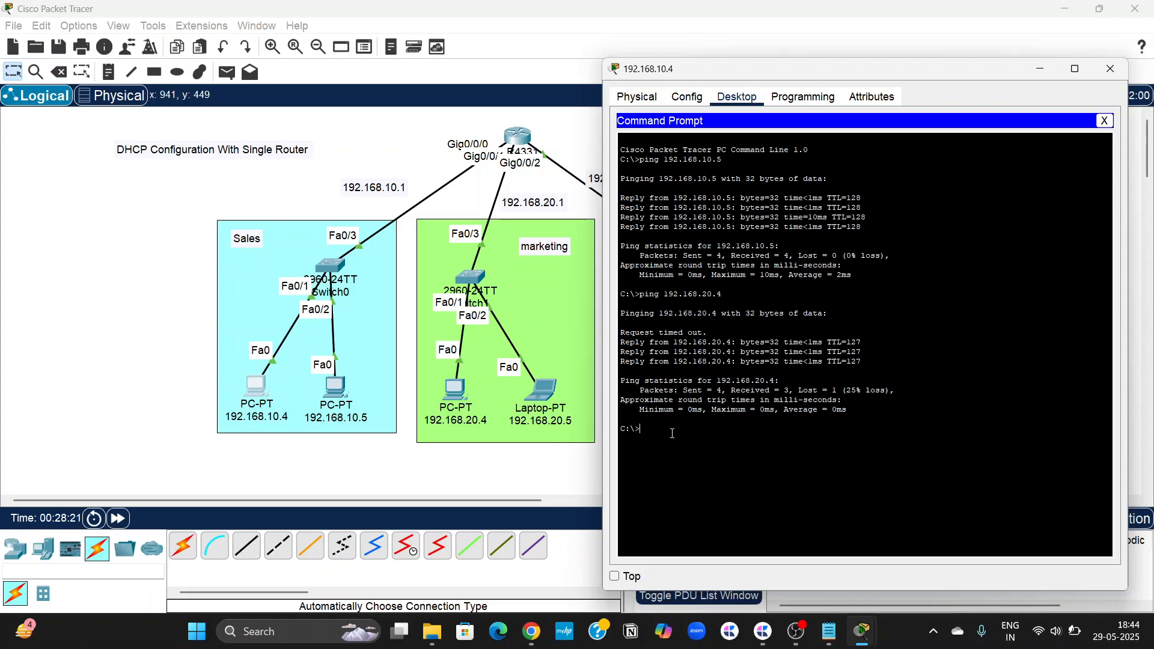
pyautogui.press('Up')
pyautogui.press('Return')
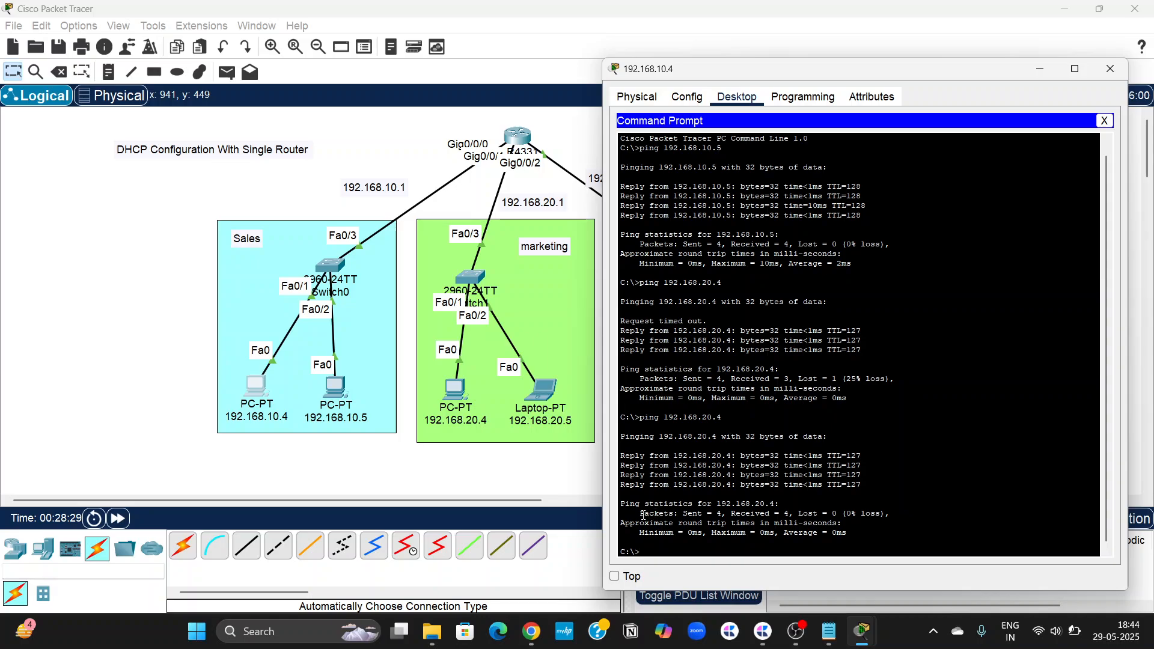
pyautogui.moveTo(641, 514); pyautogui.dragTo(902, 516)
pyautogui.scroll(-1, 750, 437)
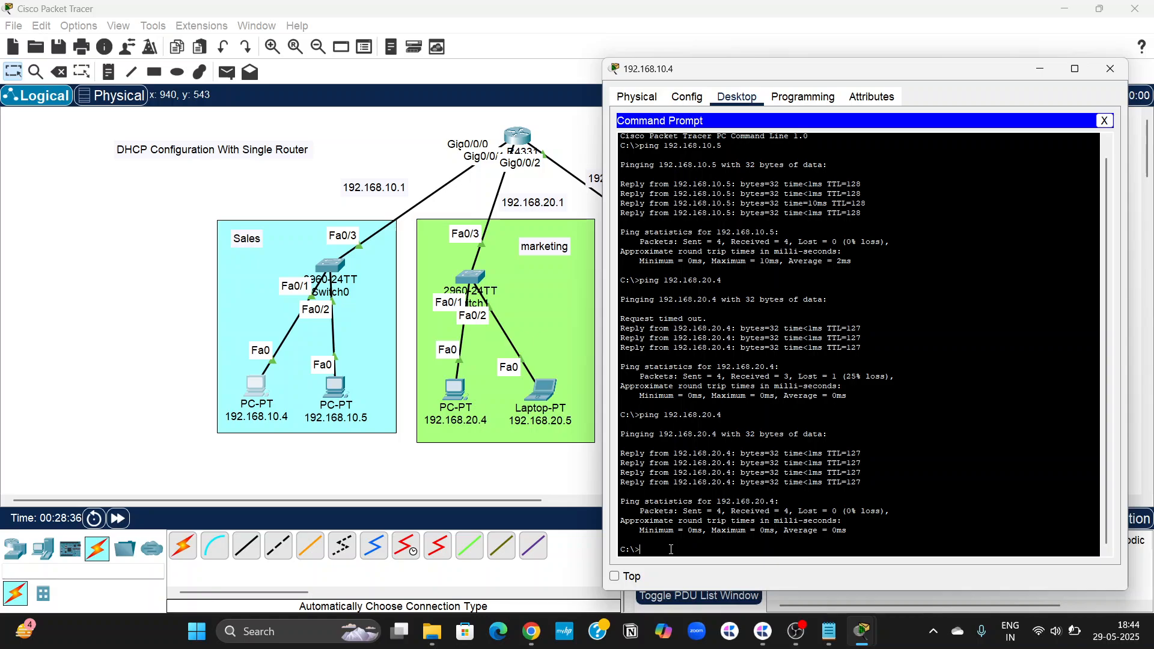
# Step: Ping the marketing laptop at 192.168.20.5 from the Sales PC and dismiss the energy saver notification
pyautogui.press('Up')
pyautogui.press('Return')
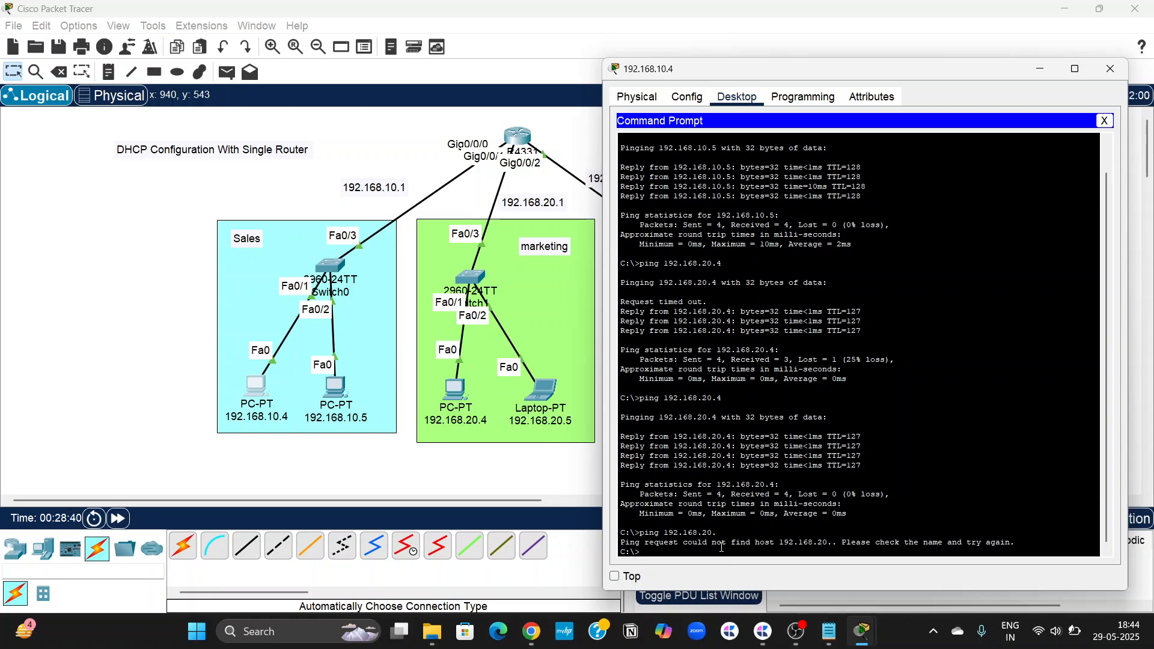
pyautogui.press('Up')
pyautogui.press('Return')
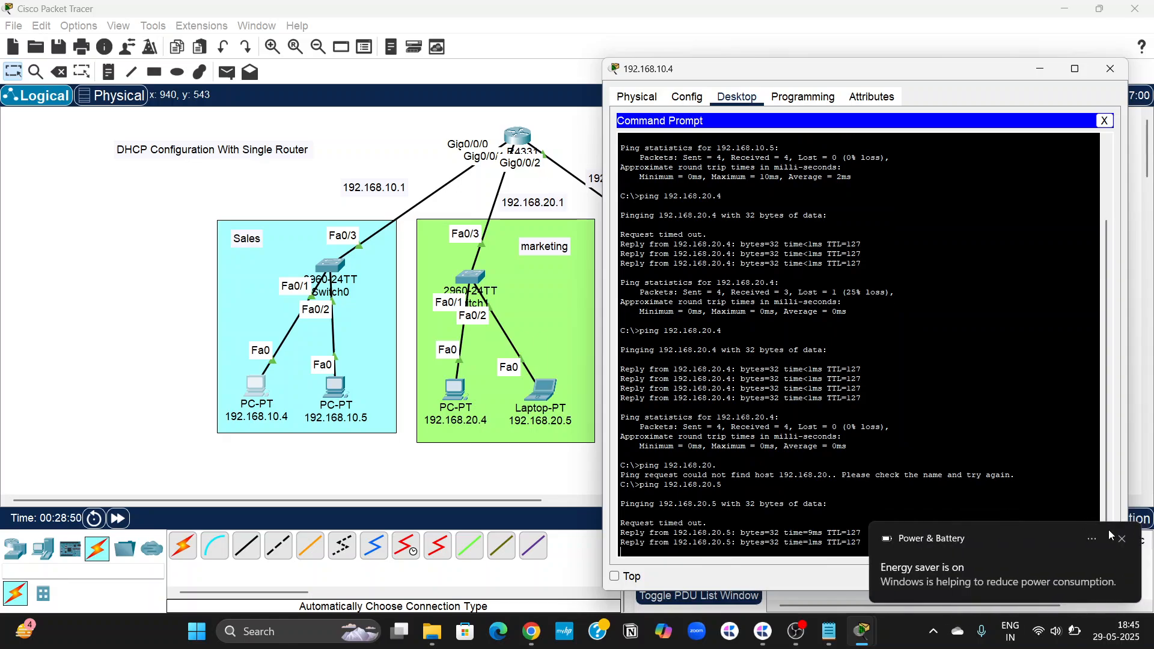
pyautogui.click(1122, 540)
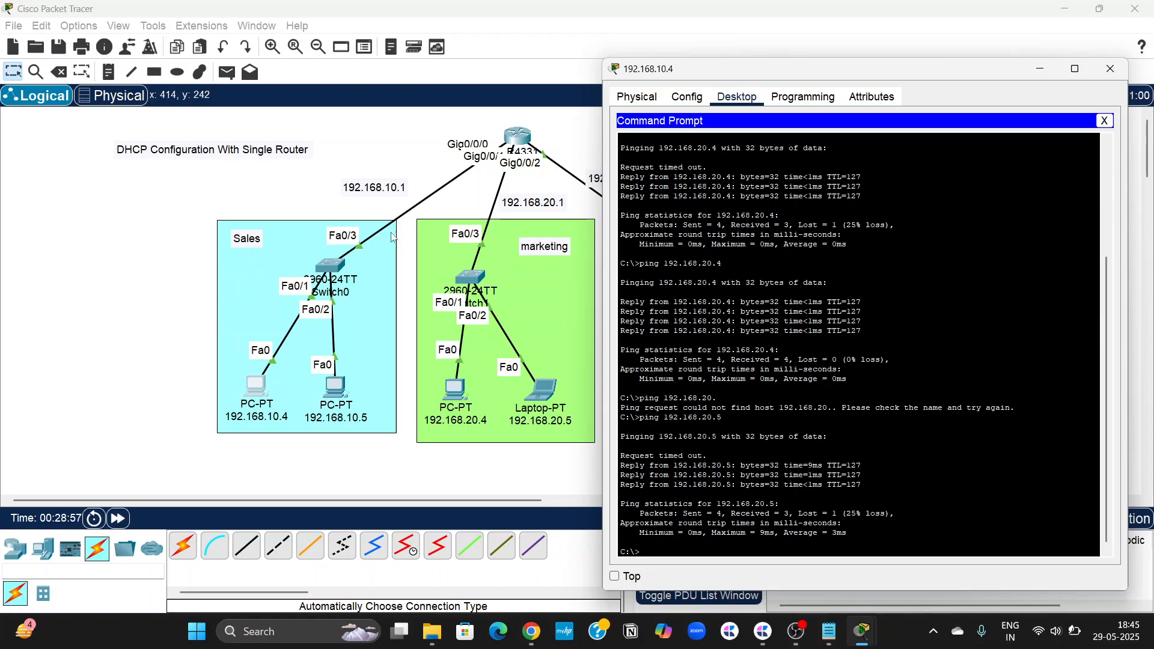
# Step: Ping the Admin laptop at 192.168.30.6 from the command prompt of the Sales PC labelled 192.168.10.4
pyautogui.hscroll(2, 539, 286)
pyautogui.hscroll(7, 541, 291)
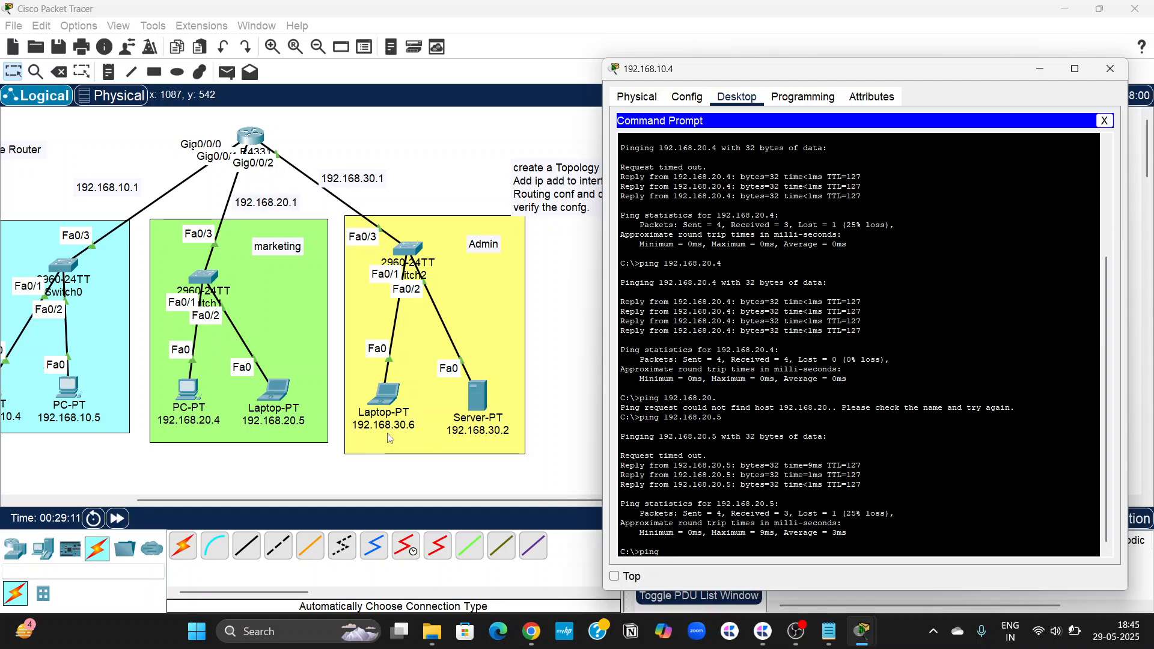
pyautogui.write('.168.30.6')
pyautogui.press('Return')
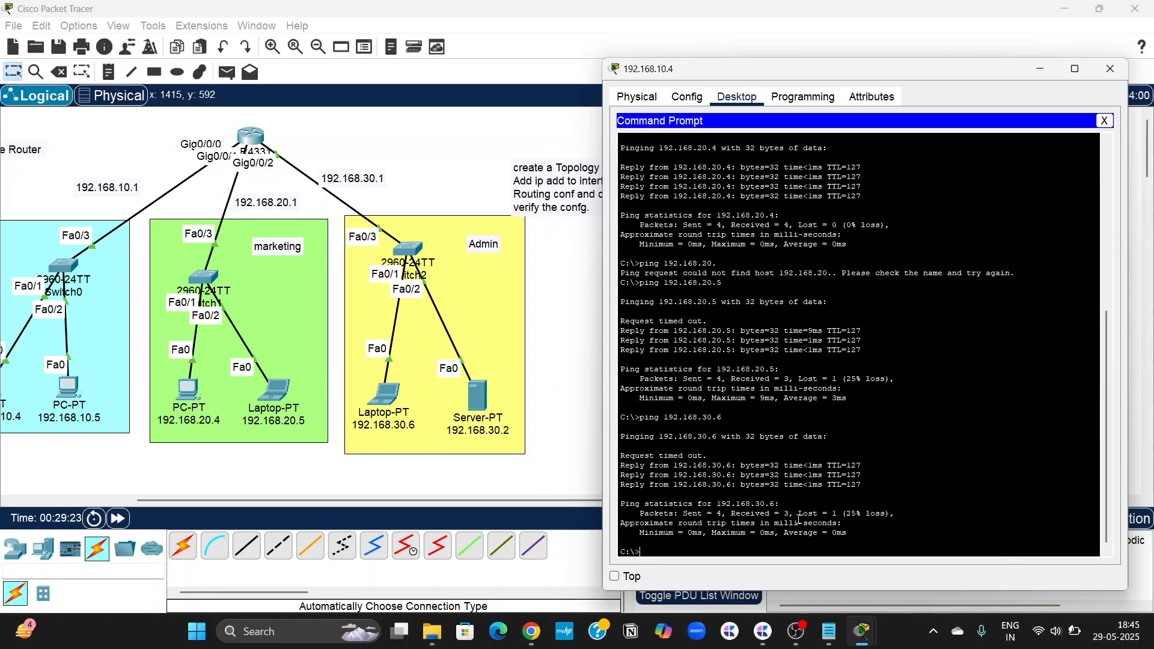
# Step: Ping the Admin server at 192.168.30.2 from the command prompt of the marketing laptop labelled 192.168.20.5, and minimize the laptop's window
pyautogui.hscroll(-3, 503, 467)
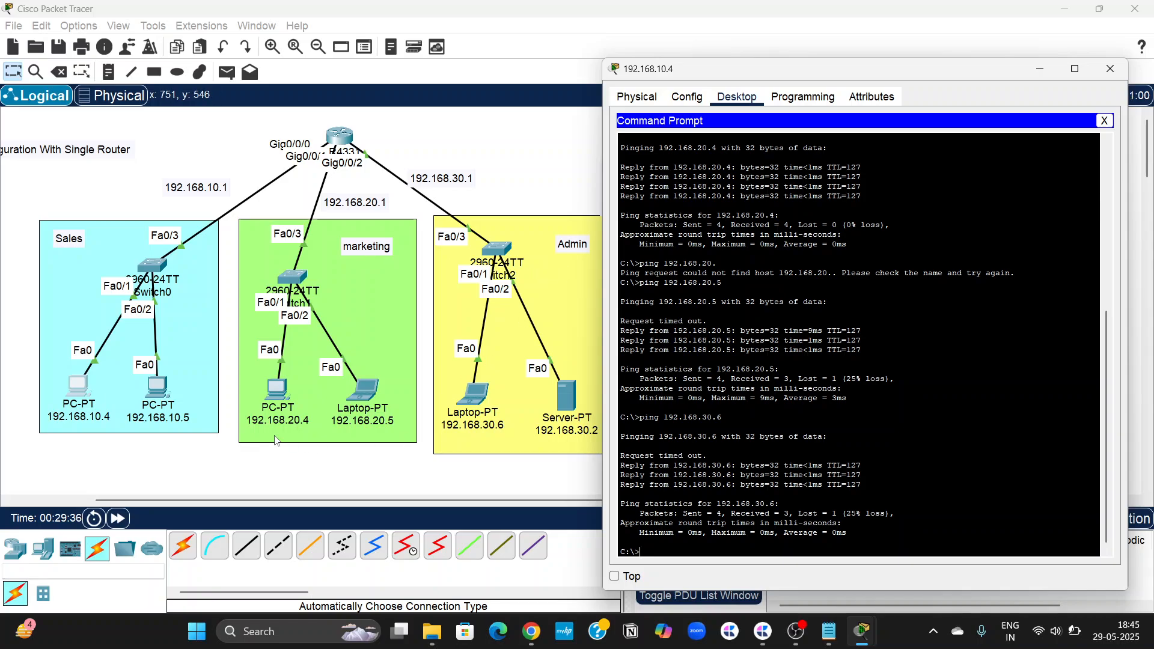
pyautogui.click(368, 400)
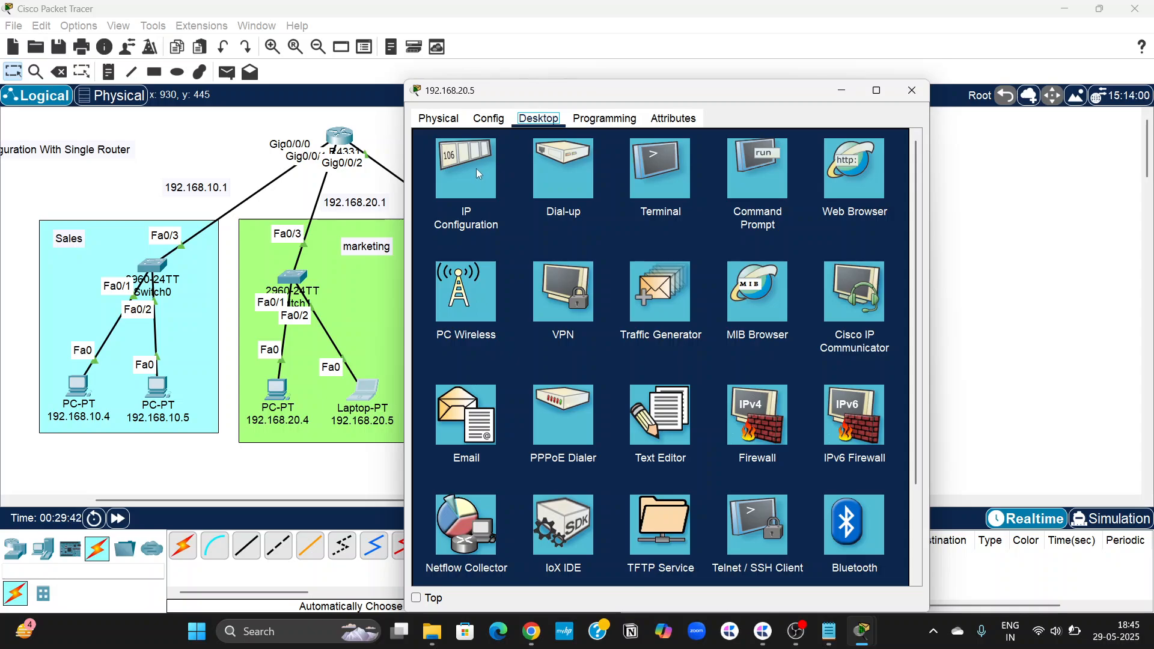
pyautogui.click(767, 186)
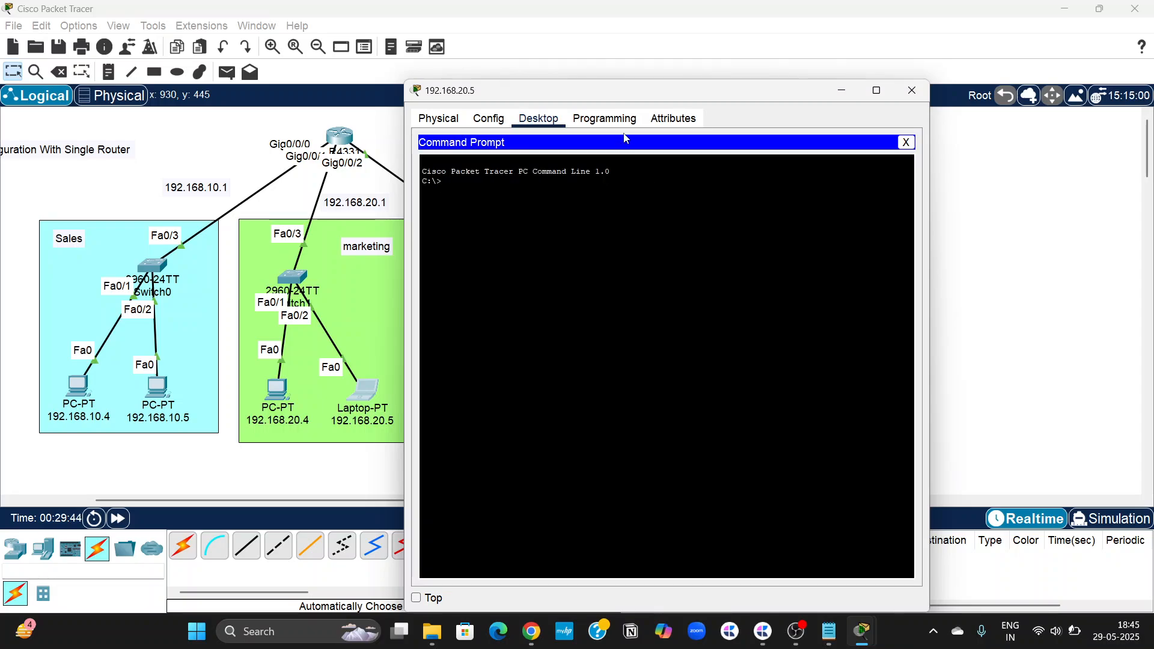
pyautogui.moveTo(667, 92); pyautogui.dragTo(726, 85)
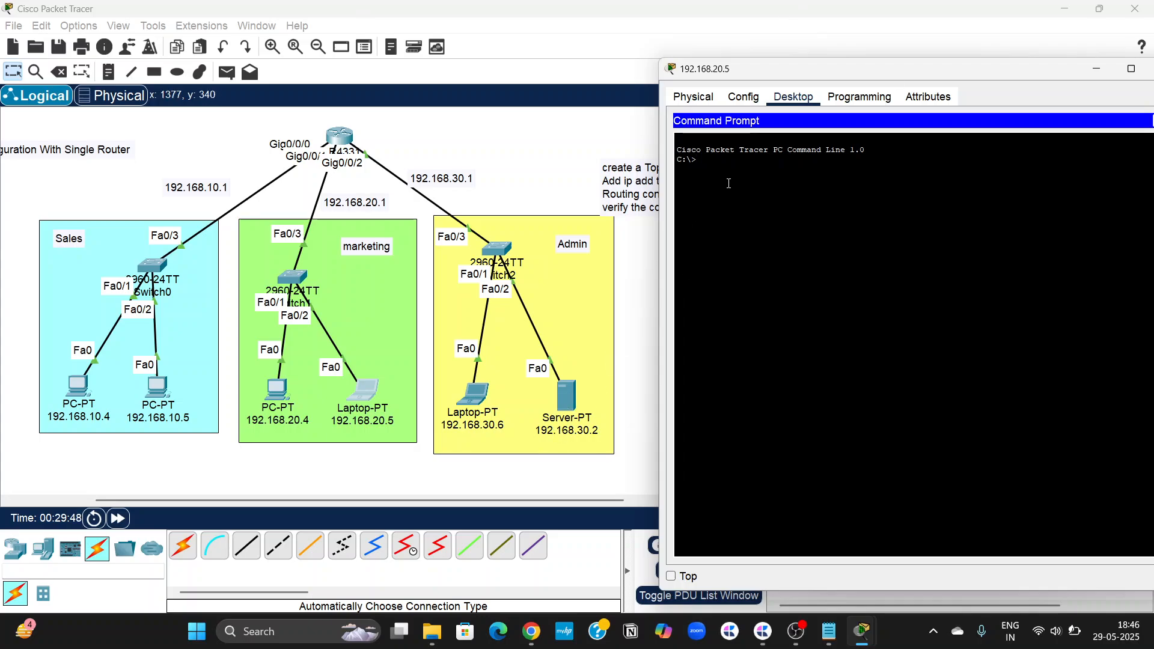
pyautogui.write('ping 192.168.30.')
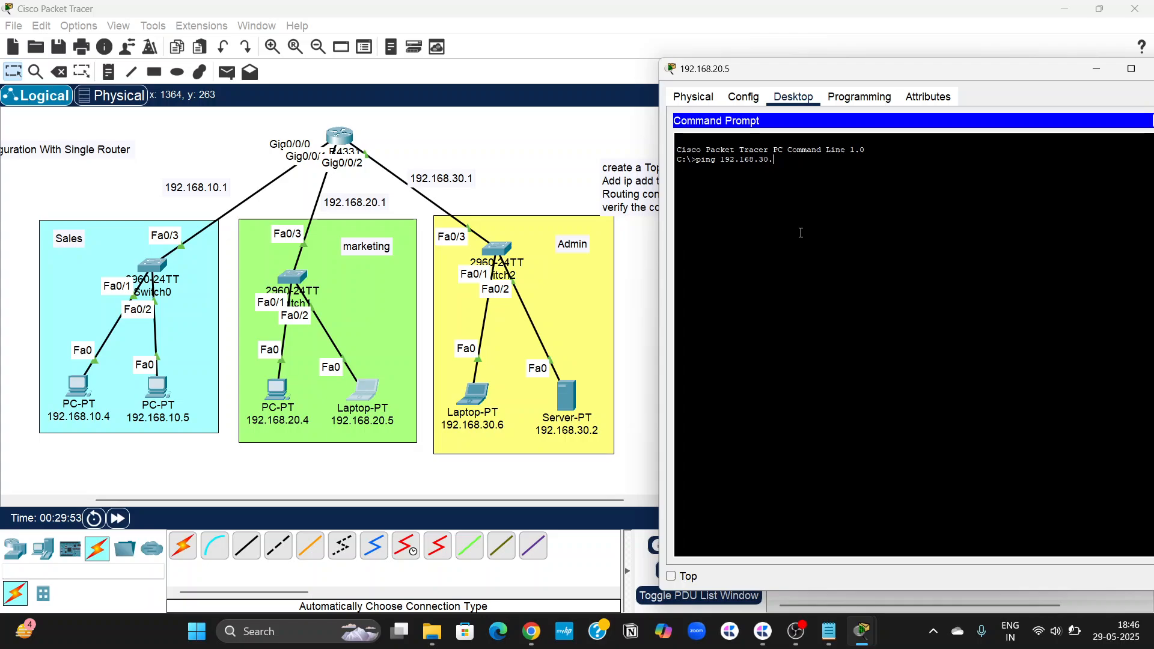
pyautogui.write('2')
pyautogui.press('Return')
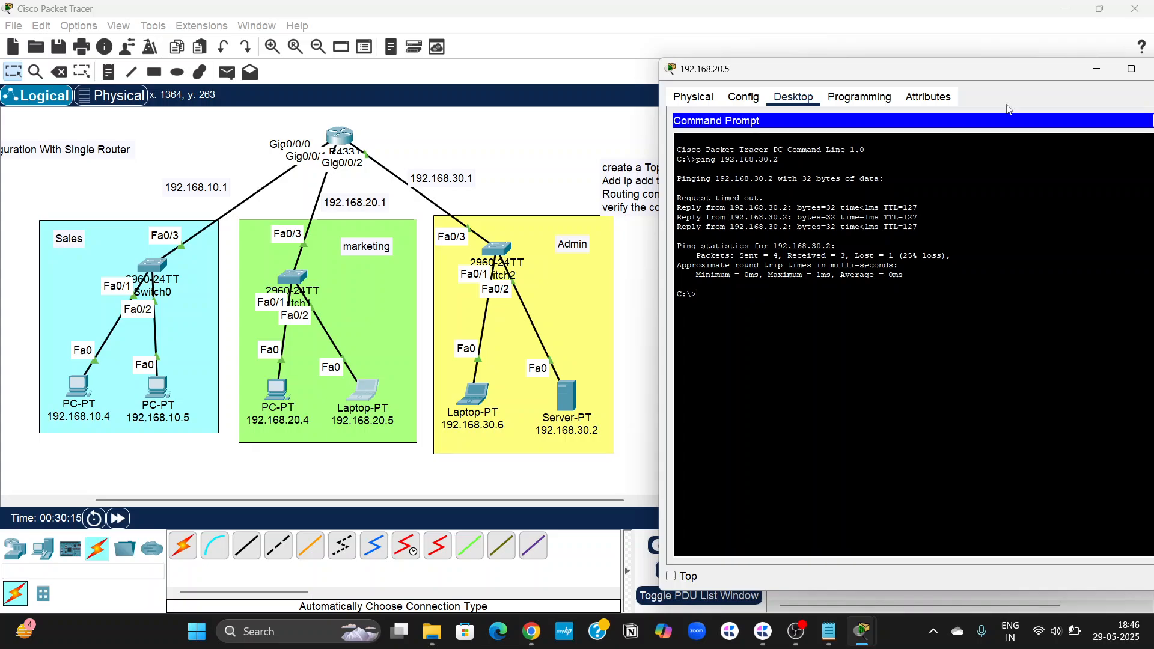
pyautogui.click(1096, 70)
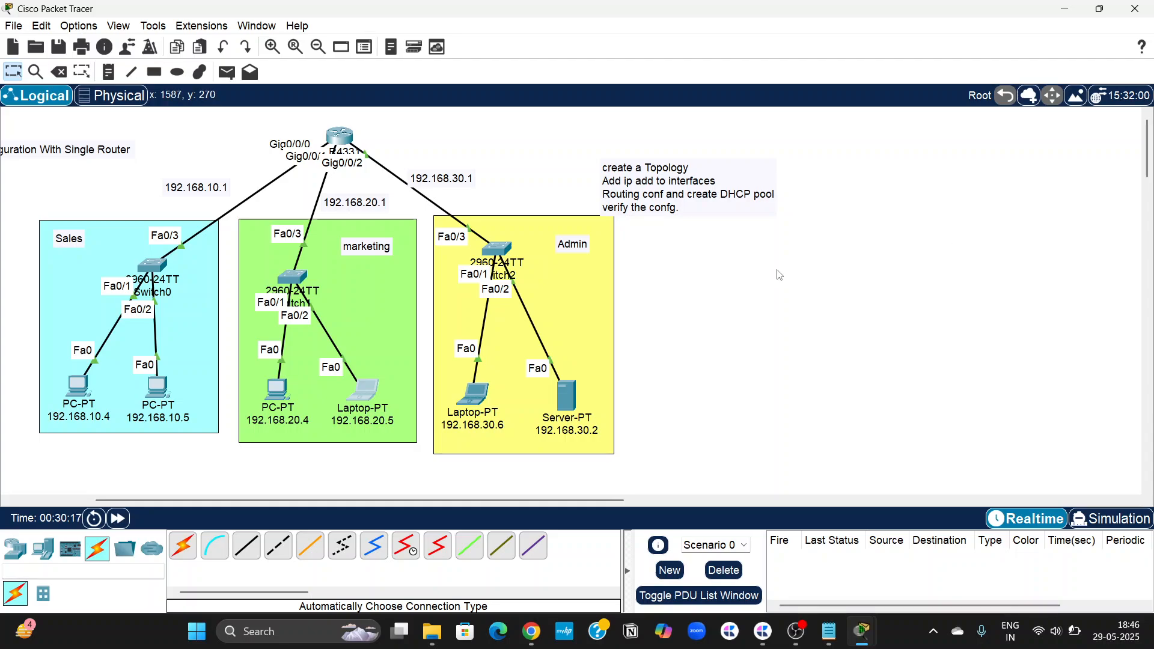
pyautogui.hscroll(-5, 780, 275)
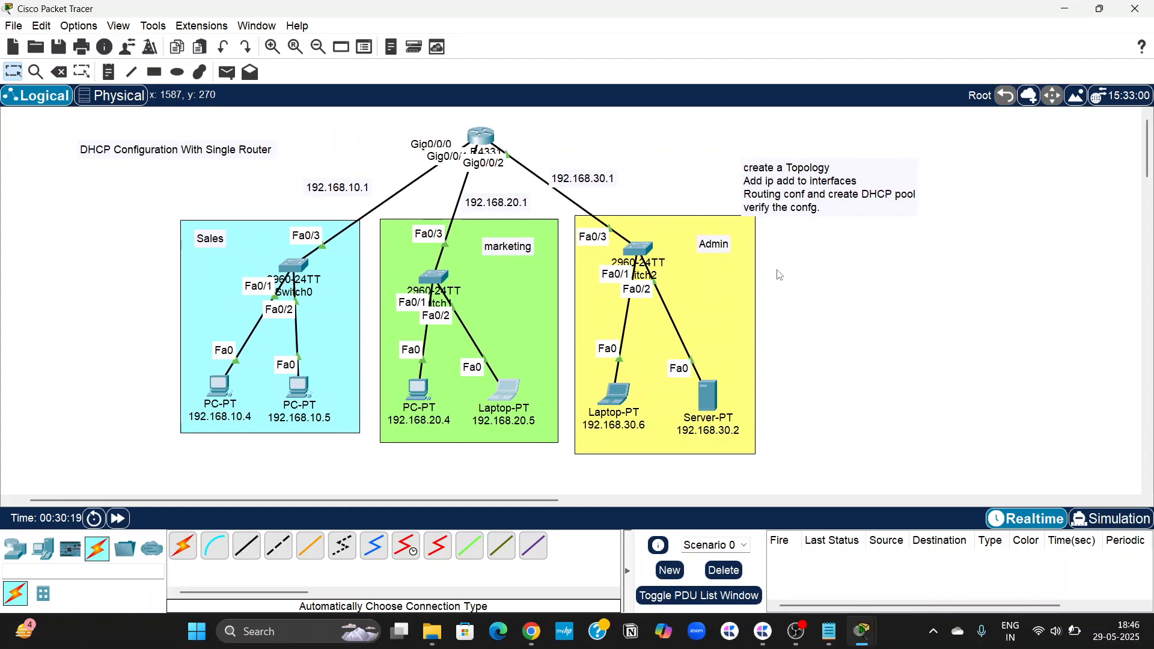